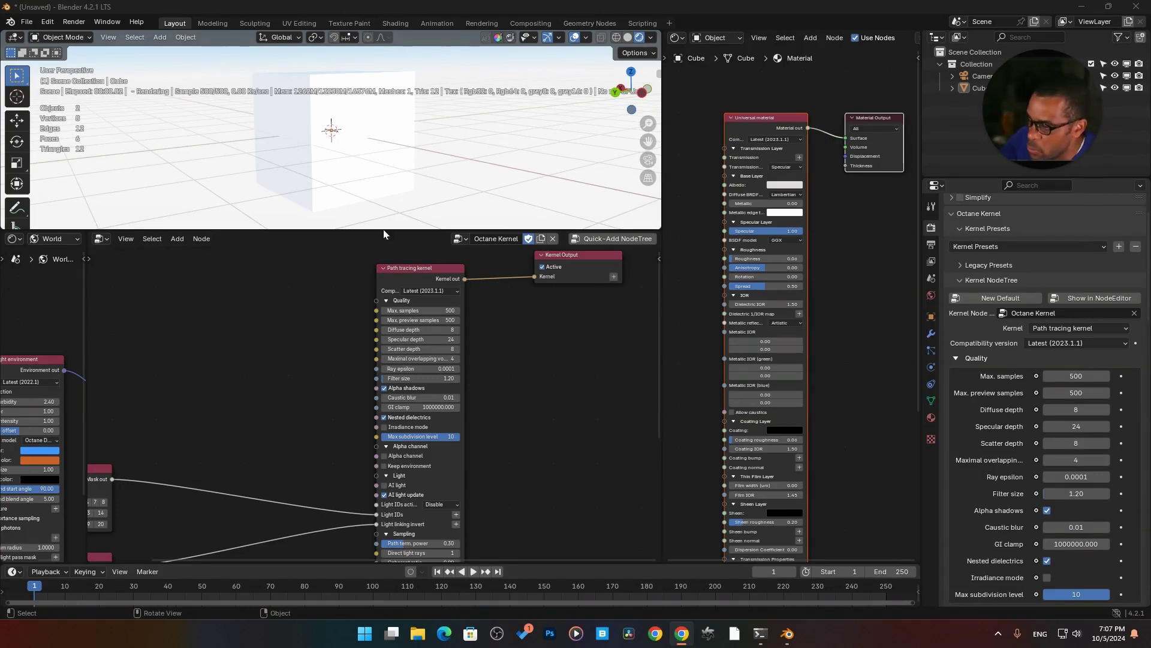
- Replace the kernel node tree with the World_Daylight_Environment shader node tree
{"action": "middle_click_drag", "start_coordinate": [304, 336], "coordinate": [311, 340]}
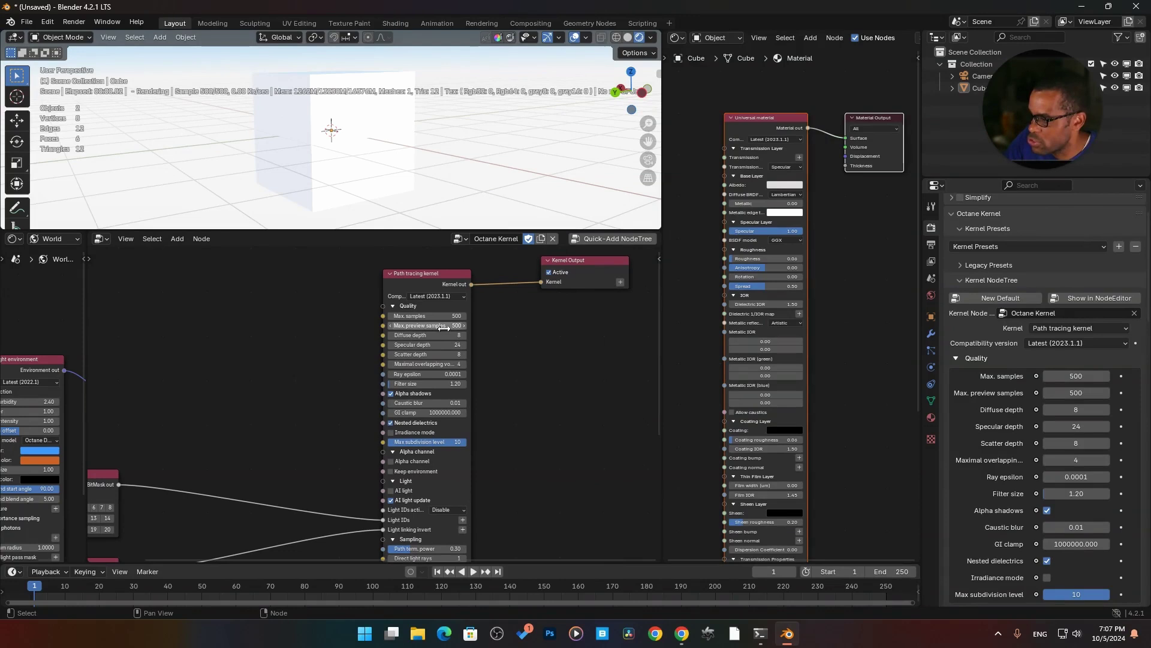
{"action": "middle_click_drag", "start_coordinate": [517, 305], "coordinate": [521, 316]}
{"action": "left_click", "coordinate": [103, 239]}
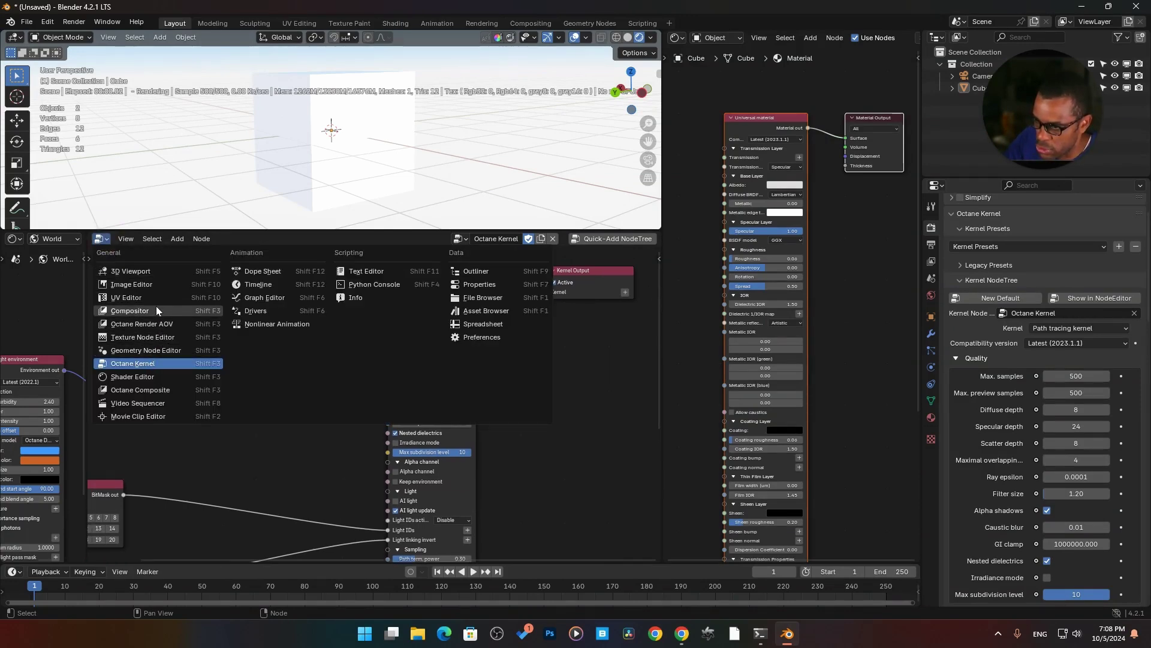
{"action": "left_click", "coordinate": [144, 376]}
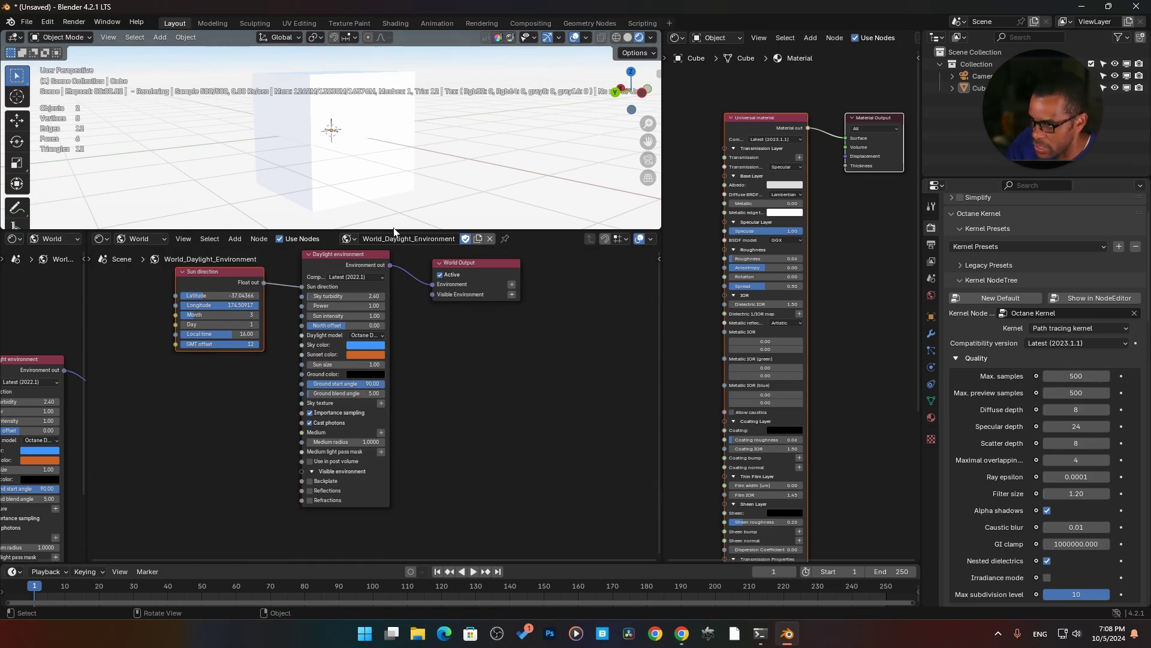
- Give the 3D viewport more height and orbit to face the cube more directly
{"action": "left_click_drag", "start_coordinate": [389, 226], "coordinate": [403, 367]}
{"action": "middle_click_drag", "start_coordinate": [362, 182], "coordinate": [315, 225]}
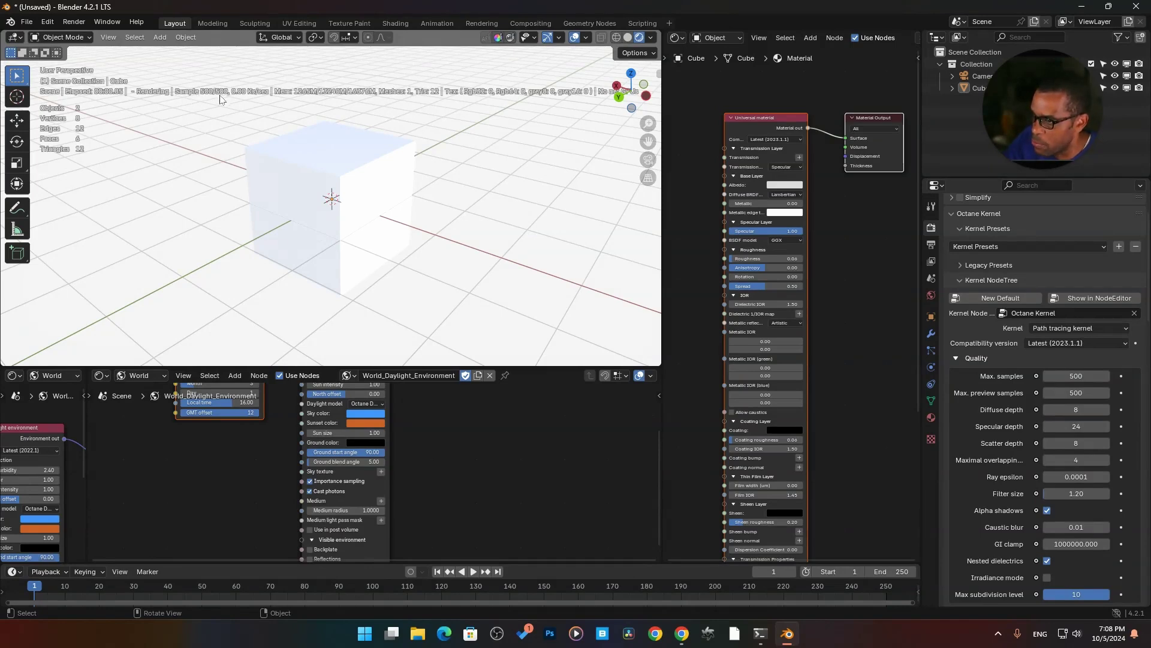
{"action": "mouse_move", "coordinate": [377, 219]}
{"action": "middle_mouse_down"}
{"action": "mouse_move", "coordinate": [388, 217]}
{"action": "mouse_move", "coordinate": [373, 200]}
{"action": "middle_mouse_up"}
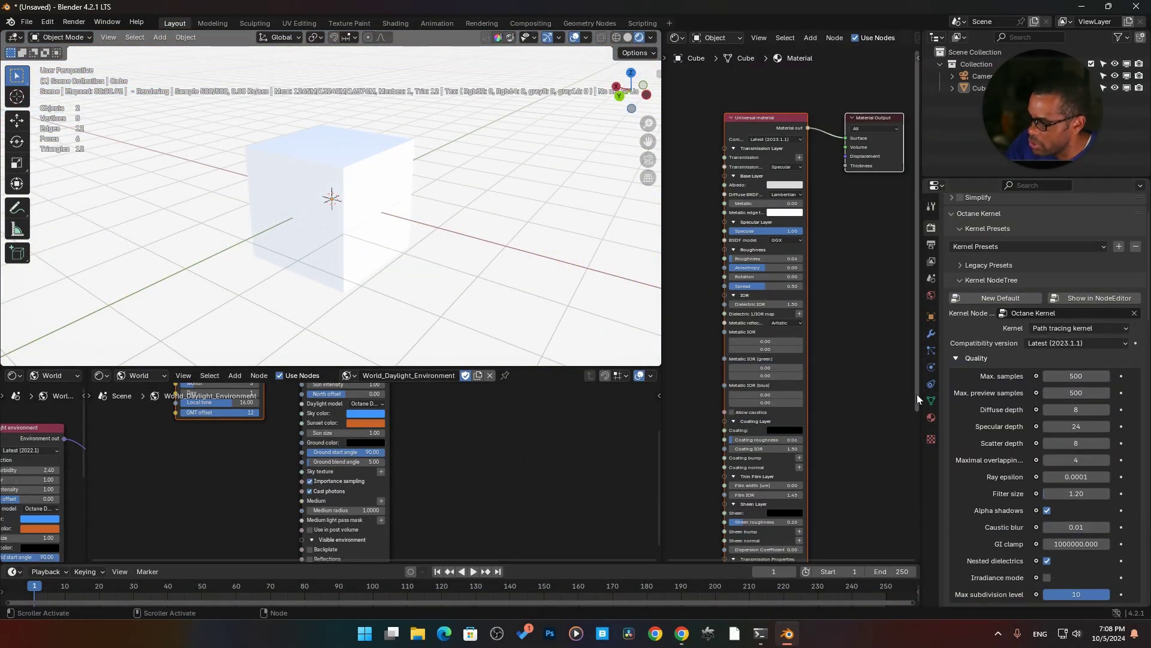
- Widen the render properties panel and set Max. preview samples to 200
{"action": "left_click_drag", "start_coordinate": [919, 394], "coordinate": [861, 398]}
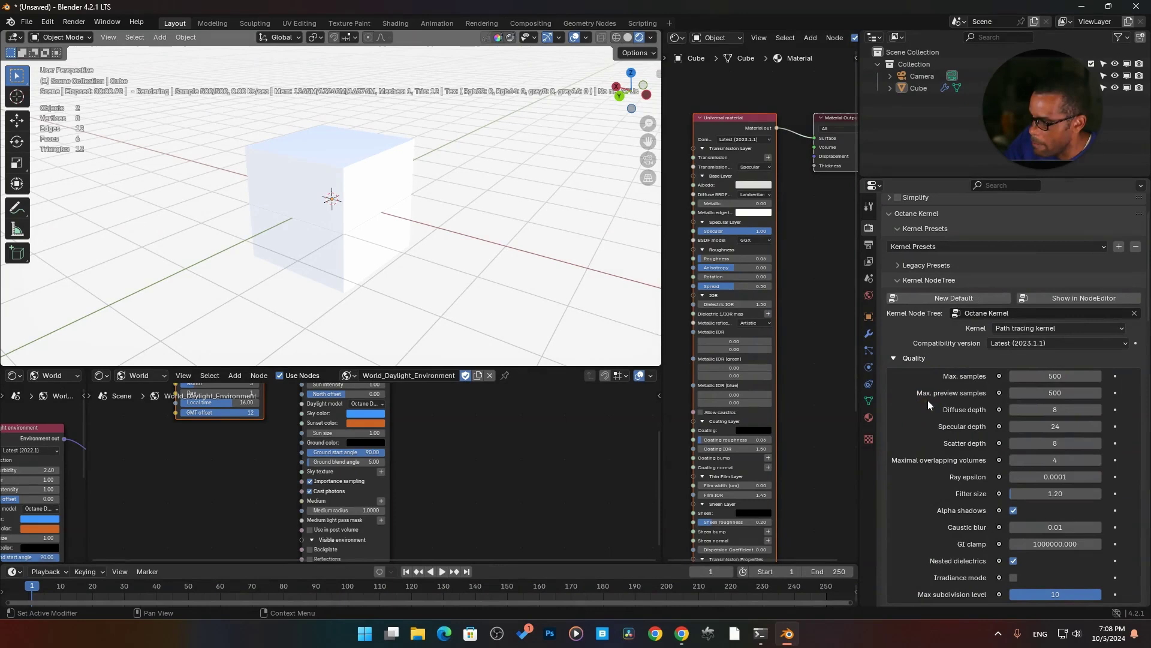
{"action": "left_click", "coordinate": [1054, 393]}
{"action": "type", "text": "200"}
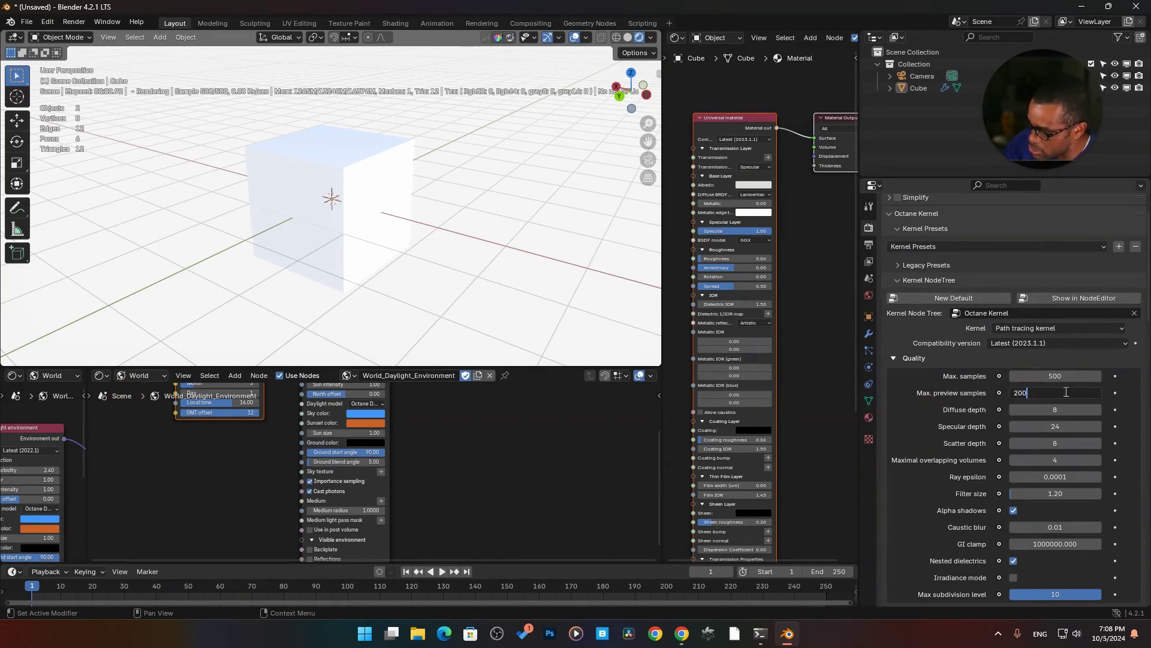
{"action": "key", "text": "Return"}
- Orbit so the camera comes into view, then set Max. samples to 200
{"action": "middle_click_drag", "start_coordinate": [252, 117], "coordinate": [203, 114]}
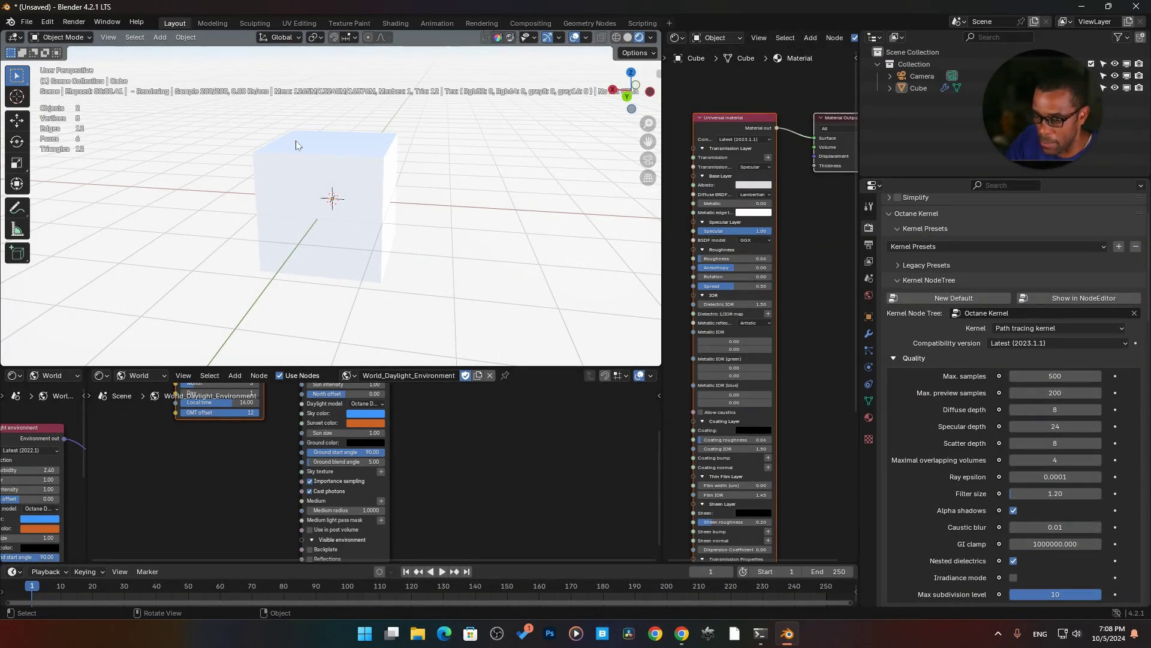
{"action": "middle_click_drag", "start_coordinate": [296, 145], "coordinate": [202, 115]}
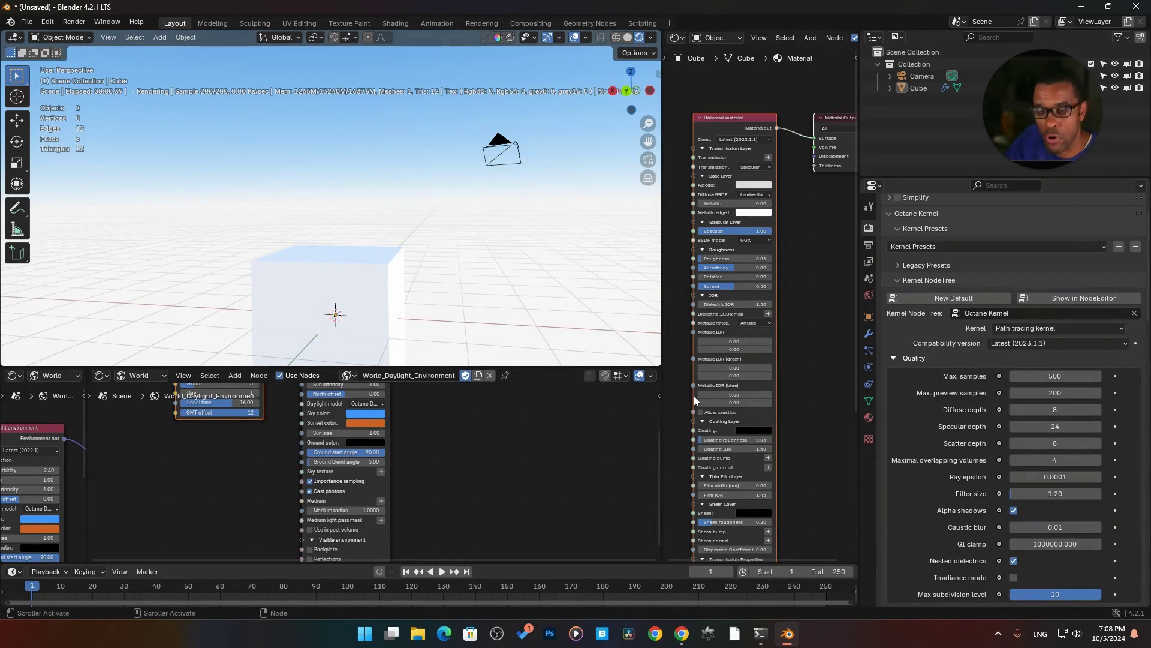
{"action": "left_click", "coordinate": [1057, 377]}
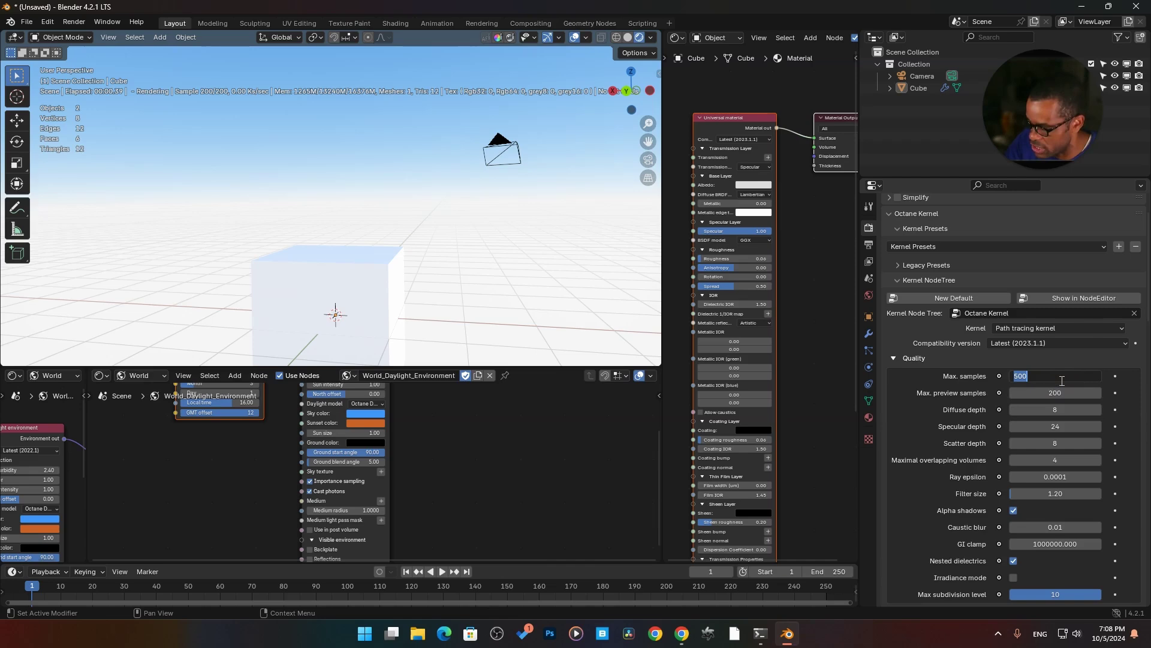
{"action": "type", "text": "200"}
{"action": "key", "text": "Return"}
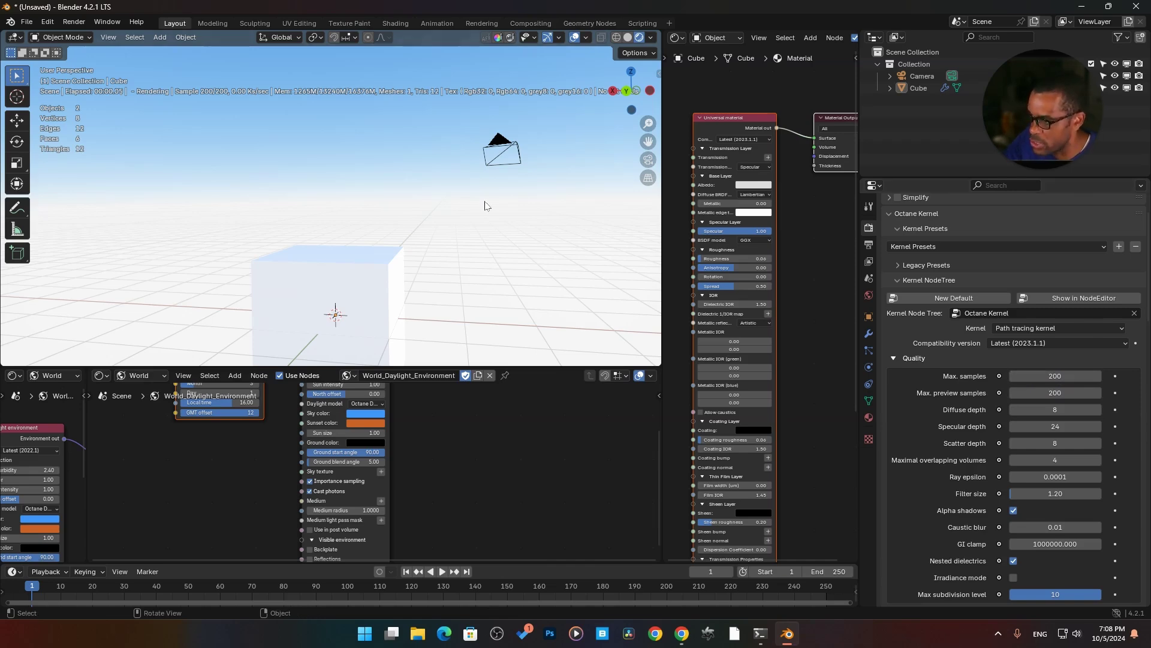
- Switch the viewport to Solid shading and render a still image of the cube at 200 samples
{"action": "left_click", "coordinate": [628, 37]}
{"action": "left_click", "coordinate": [73, 22]}
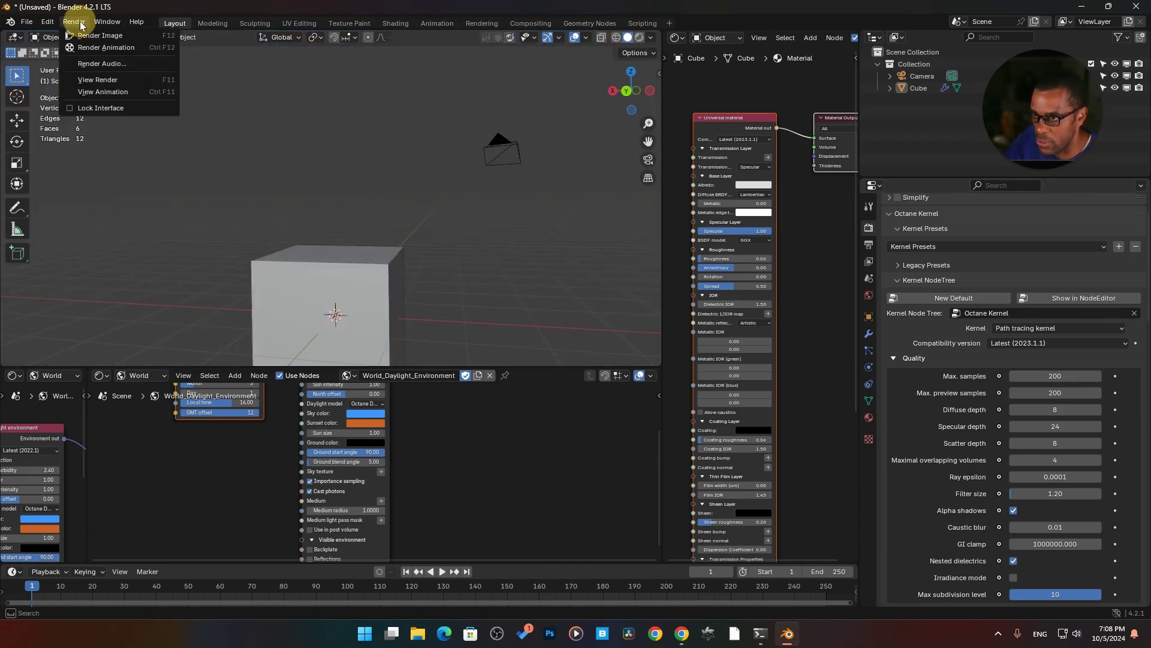
{"action": "left_click", "coordinate": [82, 36]}
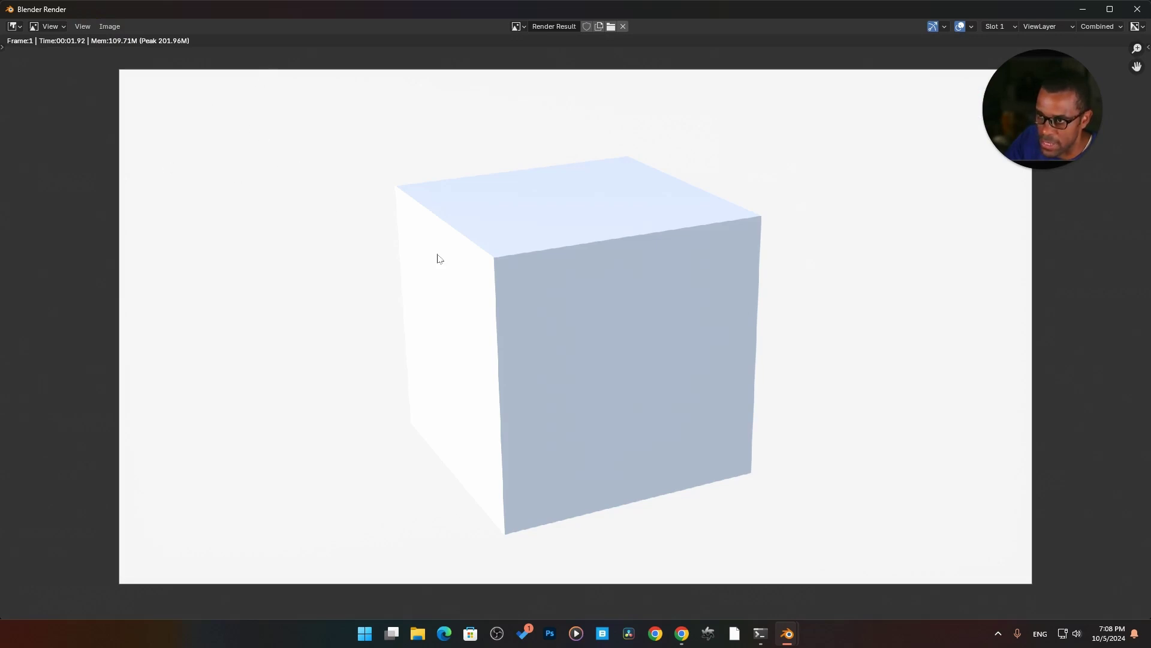
{"action": "scroll", "coordinate": [544, 318], "scroll_direction": "up", "scroll_amount": 1}
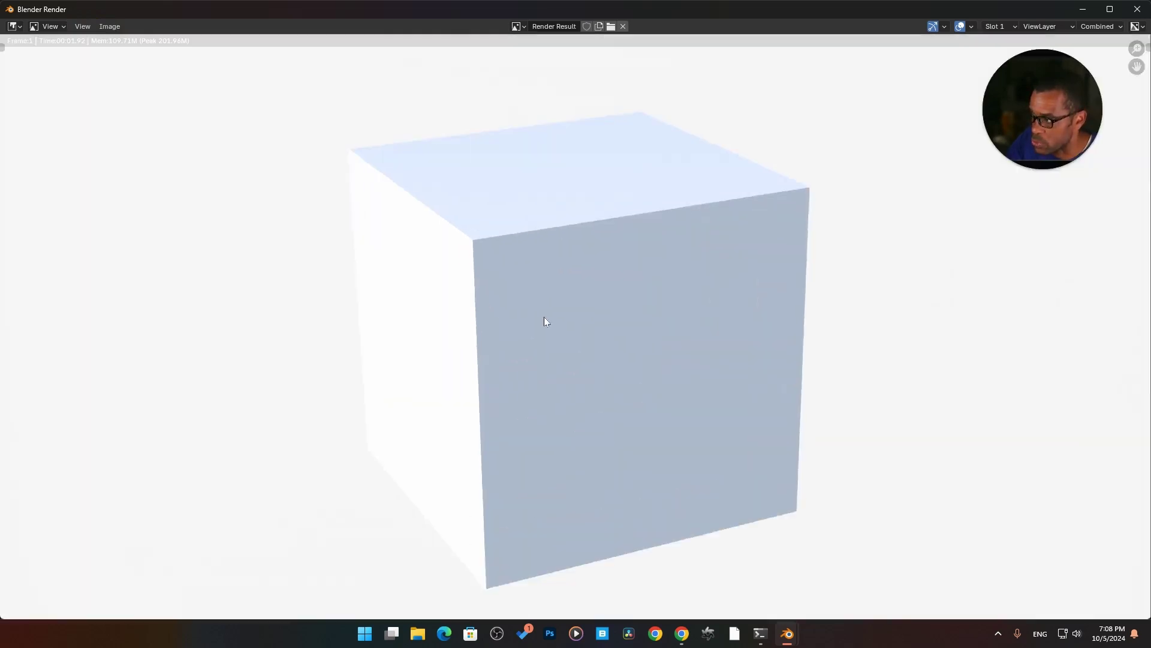
{"action": "scroll", "coordinate": [544, 317], "scroll_direction": "down", "scroll_amount": 2}
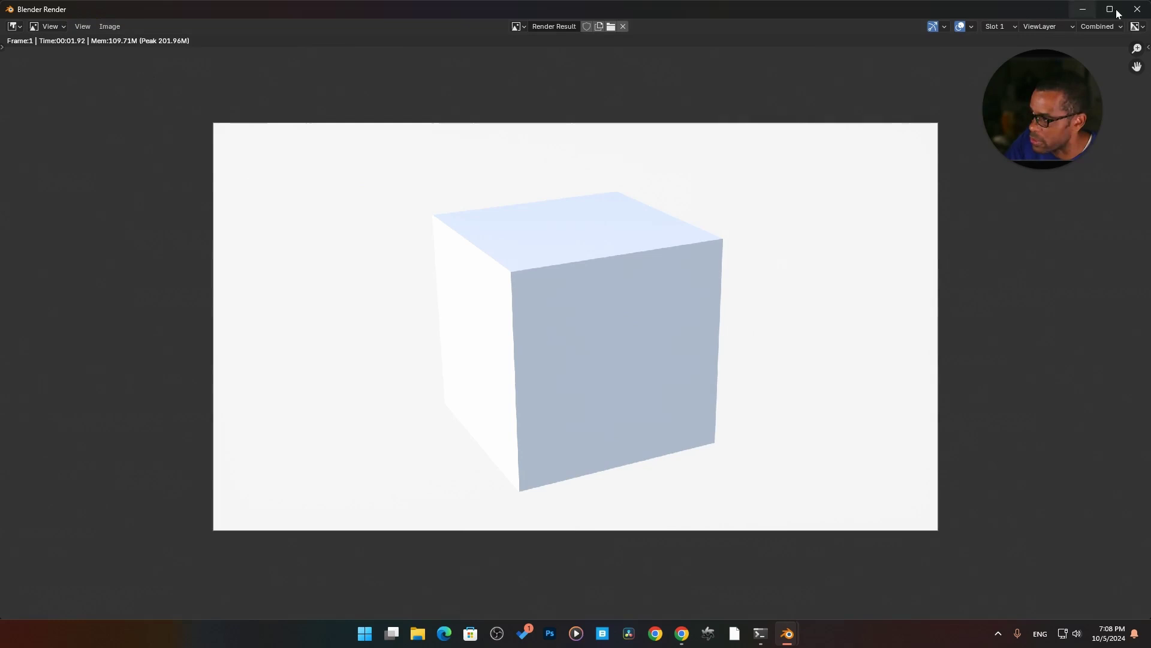
- Close the render window and set Max. samples back to 500
{"action": "left_click", "coordinate": [1137, 9]}
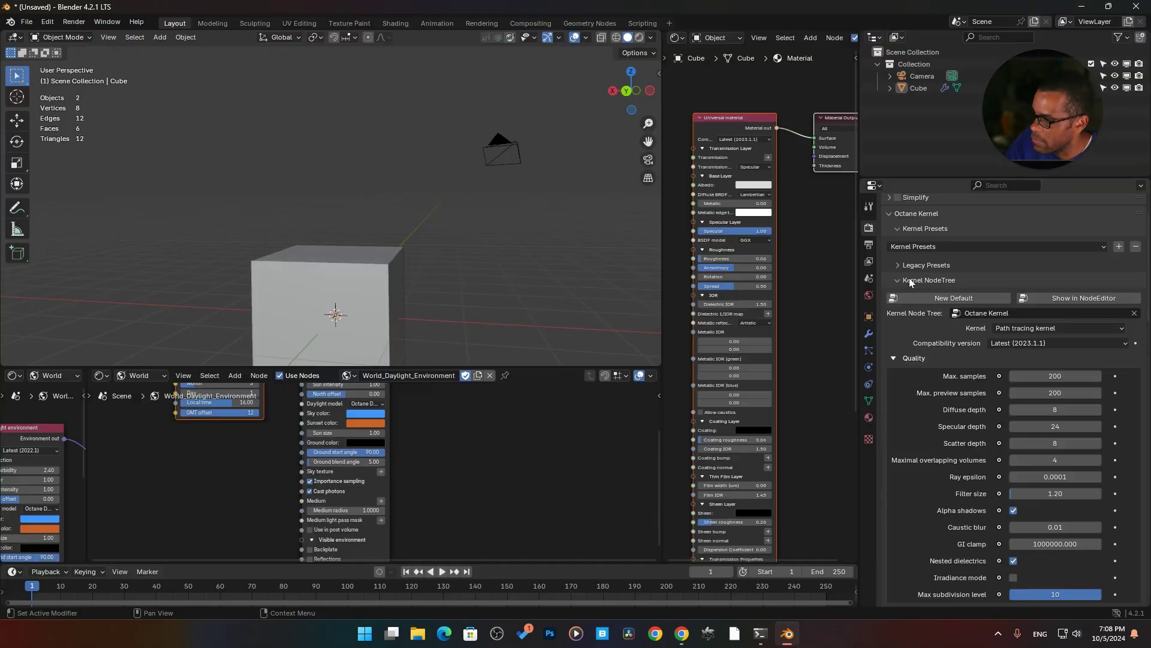
{"action": "left_click", "coordinate": [1050, 376]}
{"action": "type", "text": "500"}
{"action": "key", "text": "Return"}
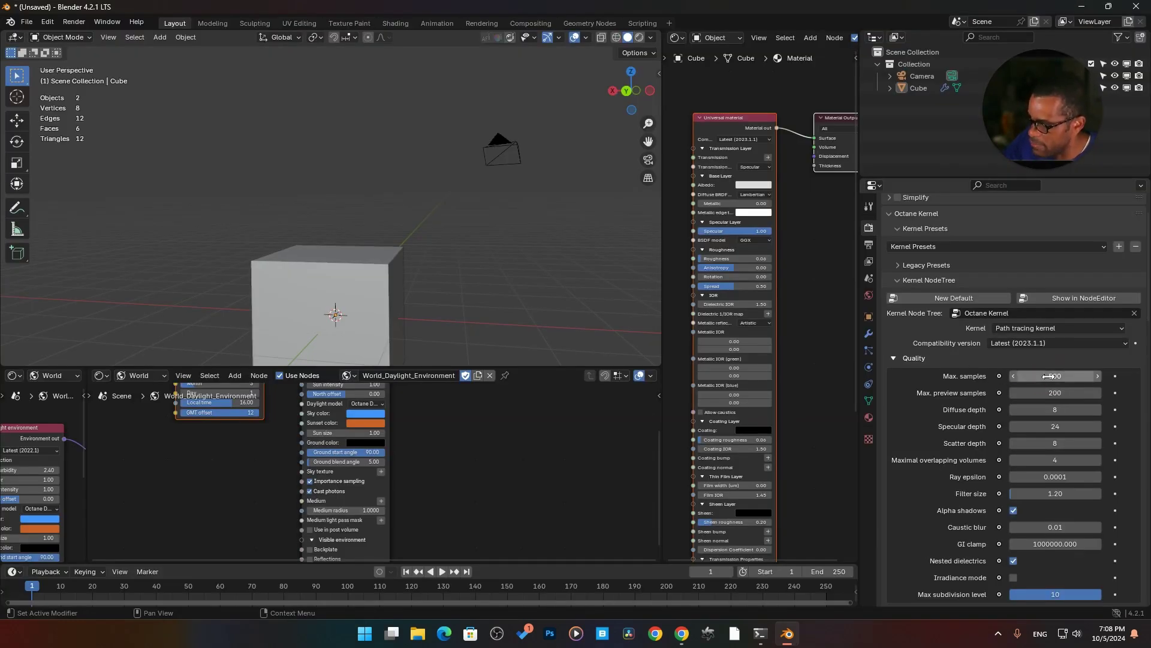
- Render the cube again at 500 samples to compare
{"action": "left_click", "coordinate": [77, 24]}
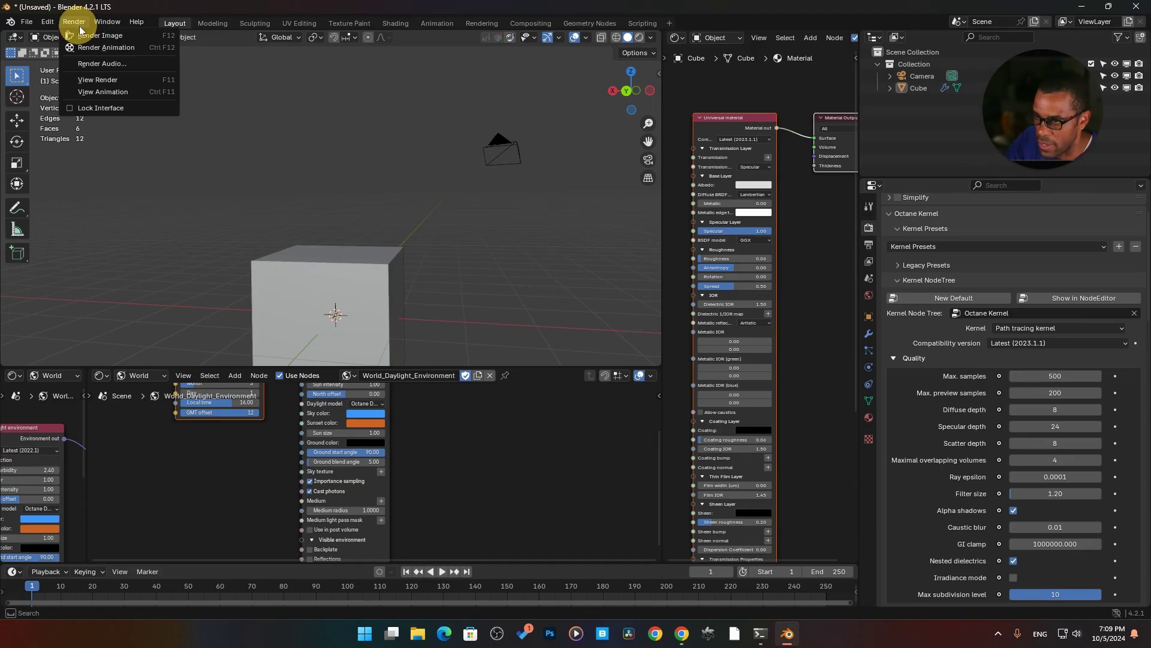
{"action": "left_click", "coordinate": [87, 36]}
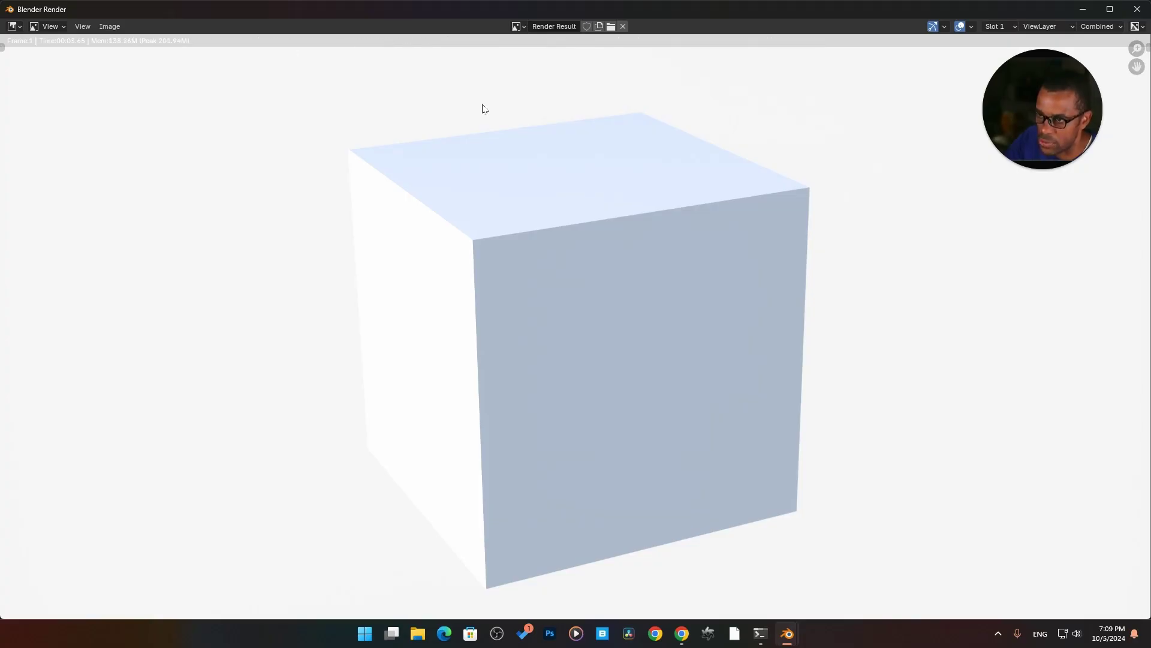
{"action": "mouse_move", "coordinate": [1073, 169]}
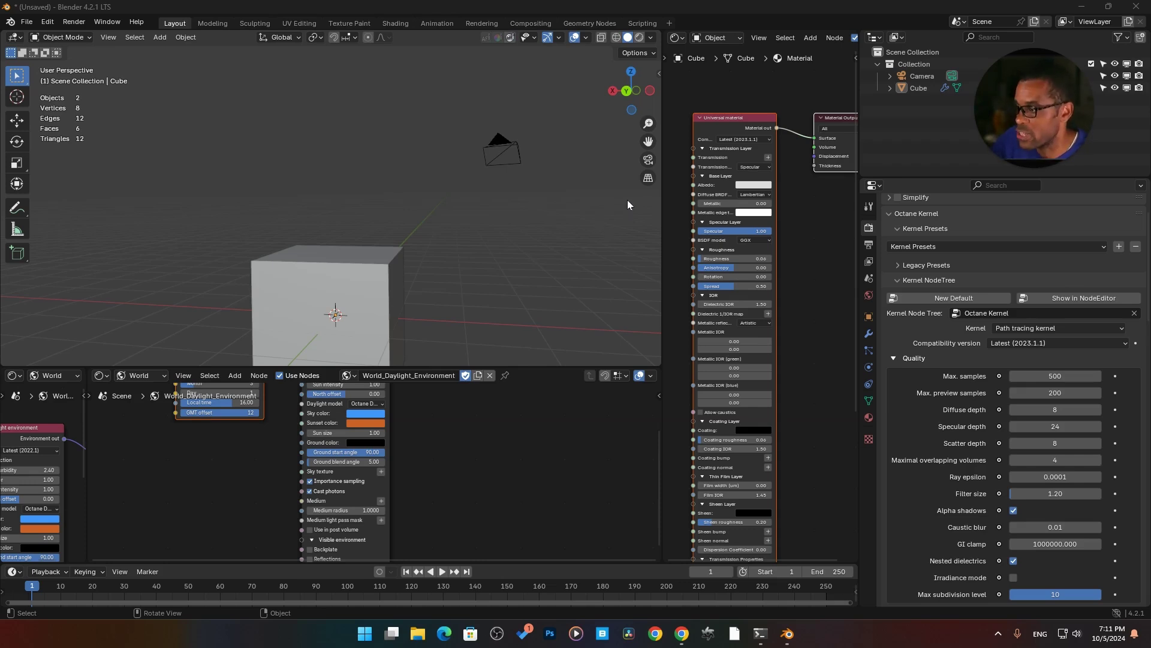
- Start a new General file from the File menu
{"action": "left_click", "coordinate": [32, 22]}
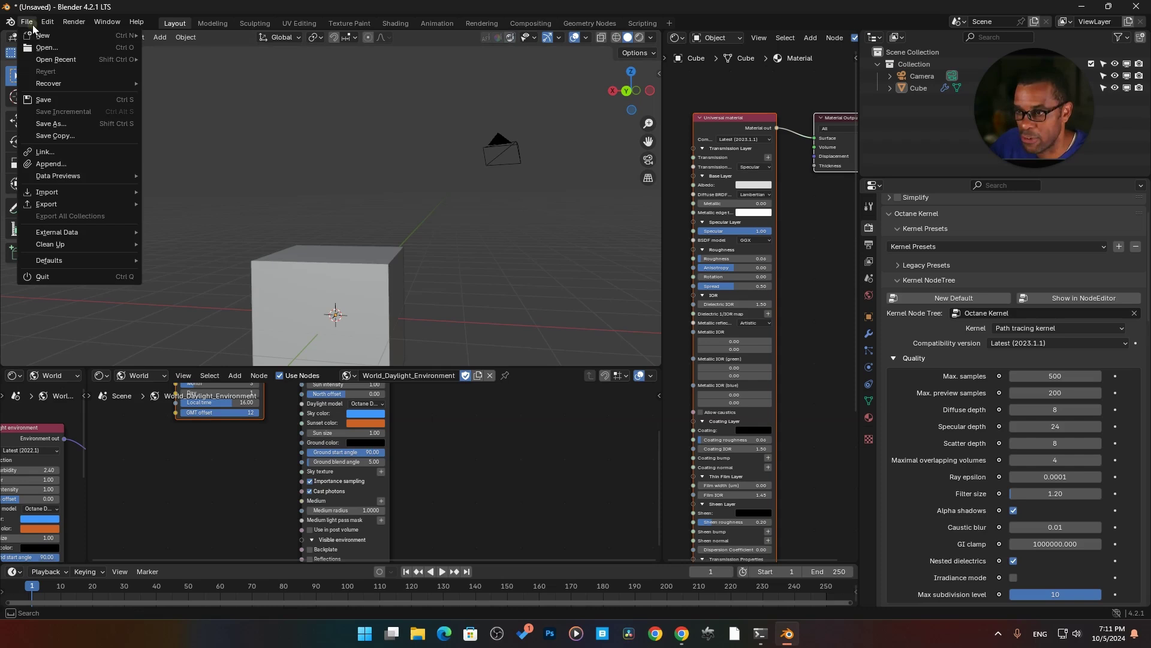
{"action": "mouse_move", "coordinate": [121, 38]}
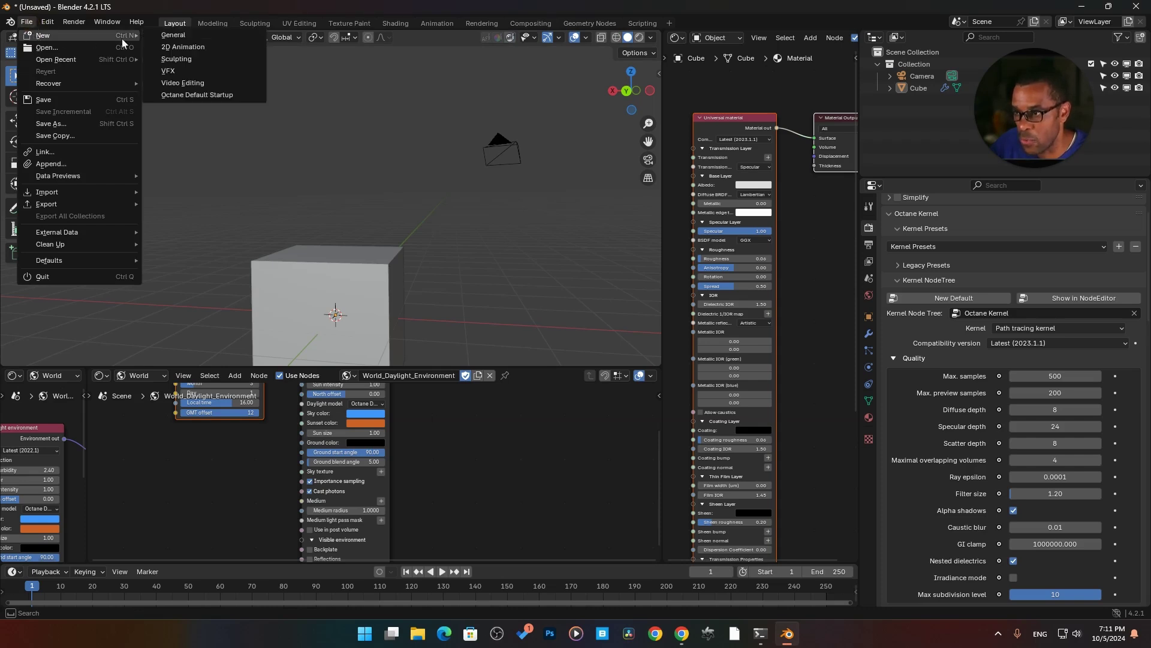
{"action": "left_click", "coordinate": [174, 40]}
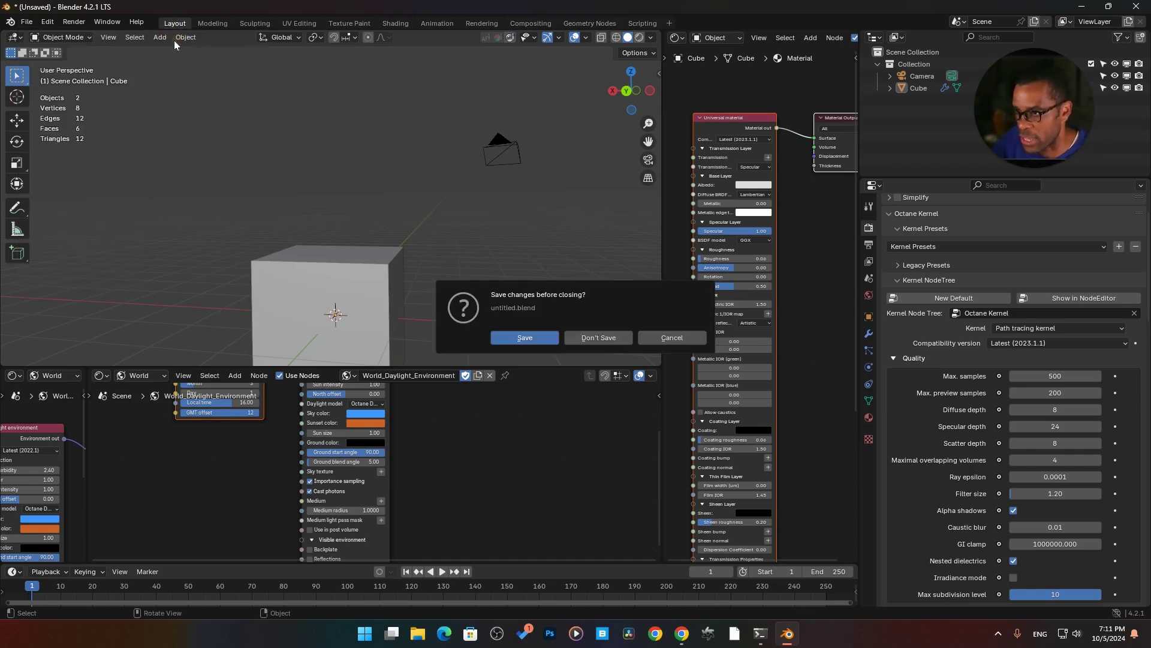
- Load the new figure file without saving, make render properties taller and wider, and pan the view
{"action": "left_click", "coordinate": [599, 338]}
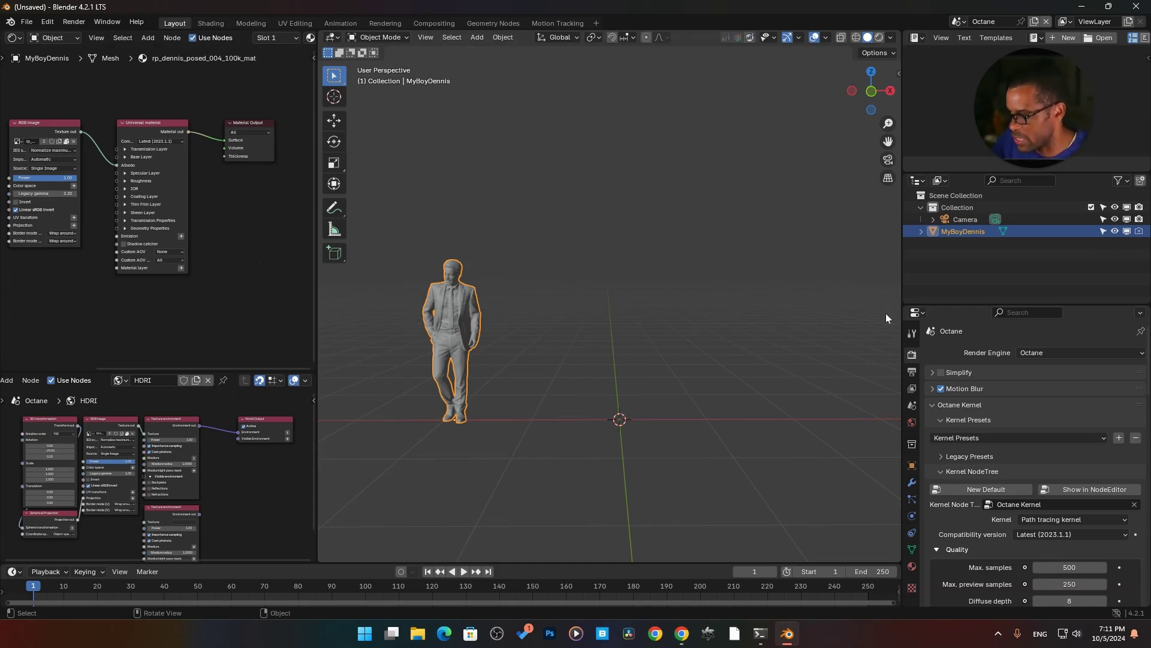
{"action": "left_click_drag", "start_coordinate": [979, 307], "coordinate": [953, 190]}
{"action": "left_click_drag", "start_coordinate": [904, 244], "coordinate": [772, 244]}
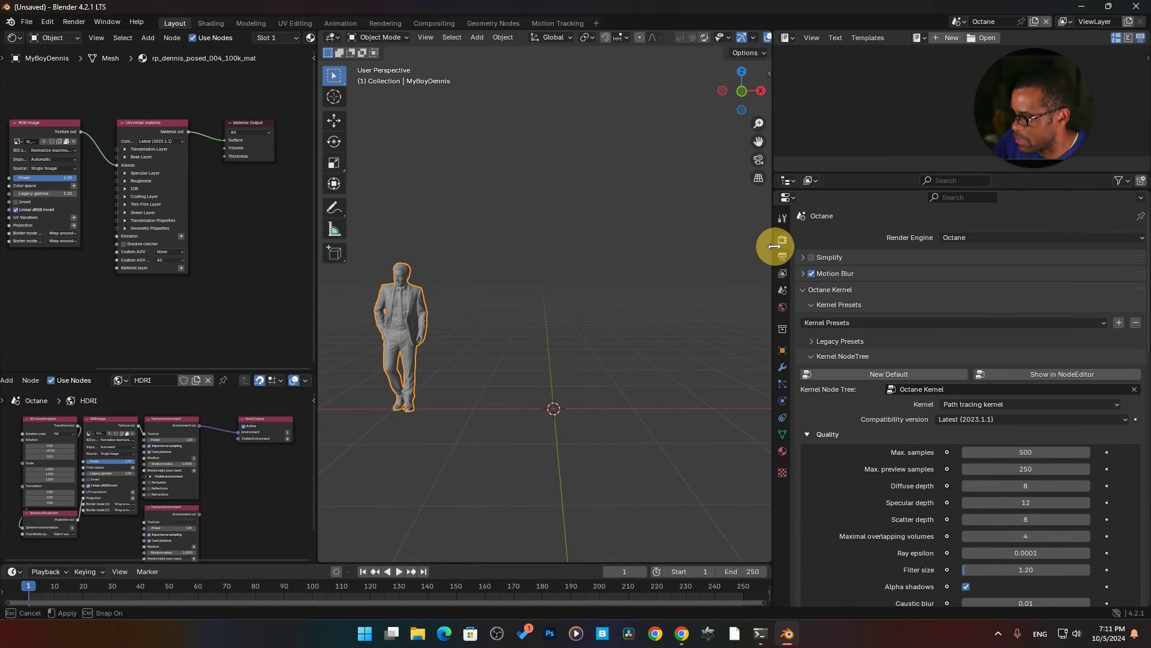
{"action": "middle_click_drag", "start_coordinate": [444, 293], "coordinate": [519, 300], "text": "shift"}
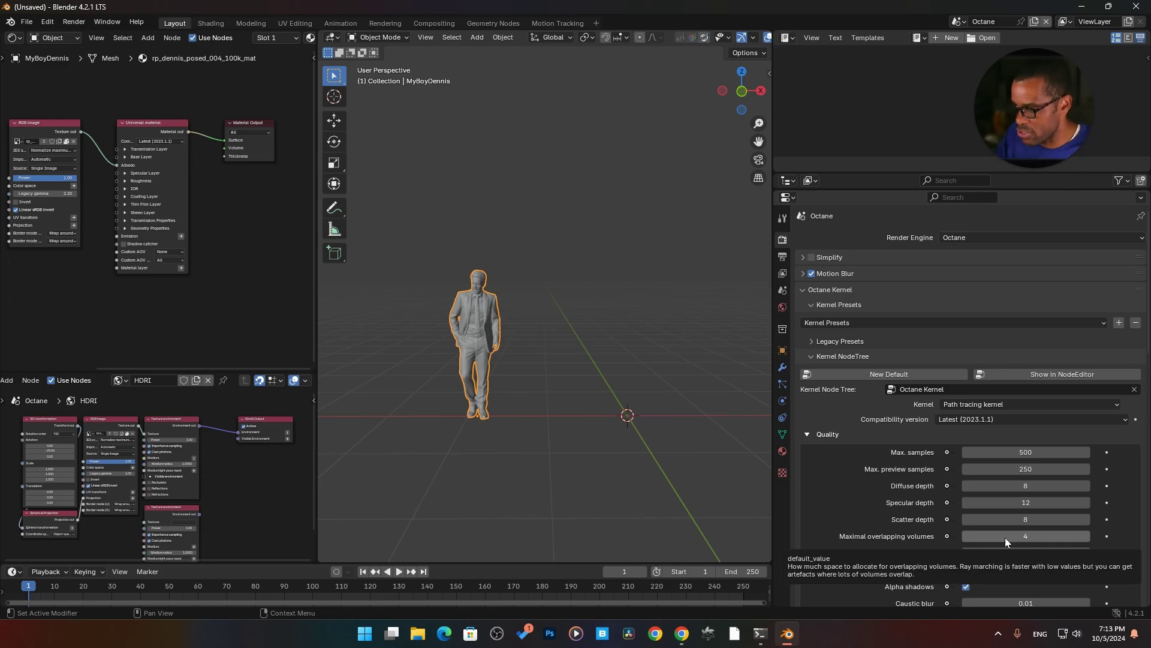
{"action": "scroll", "coordinate": [1005, 538], "scroll_direction": "down", "scroll_amount": 1}
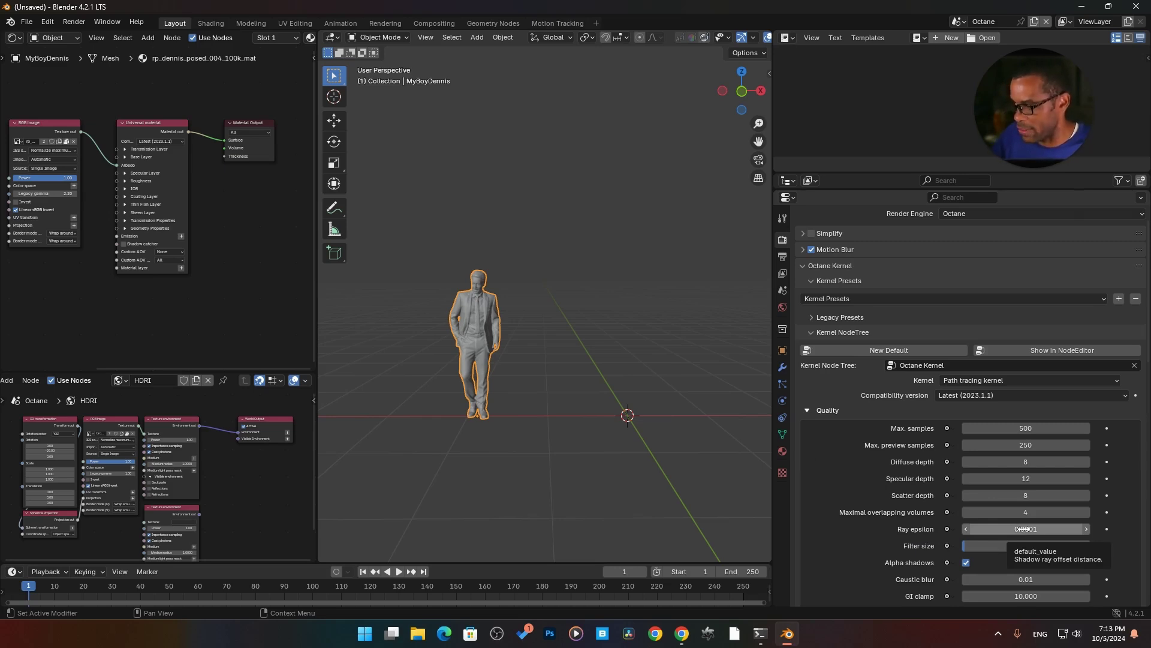
{"action": "scroll", "coordinate": [1019, 540], "scroll_direction": "down", "scroll_amount": 1}
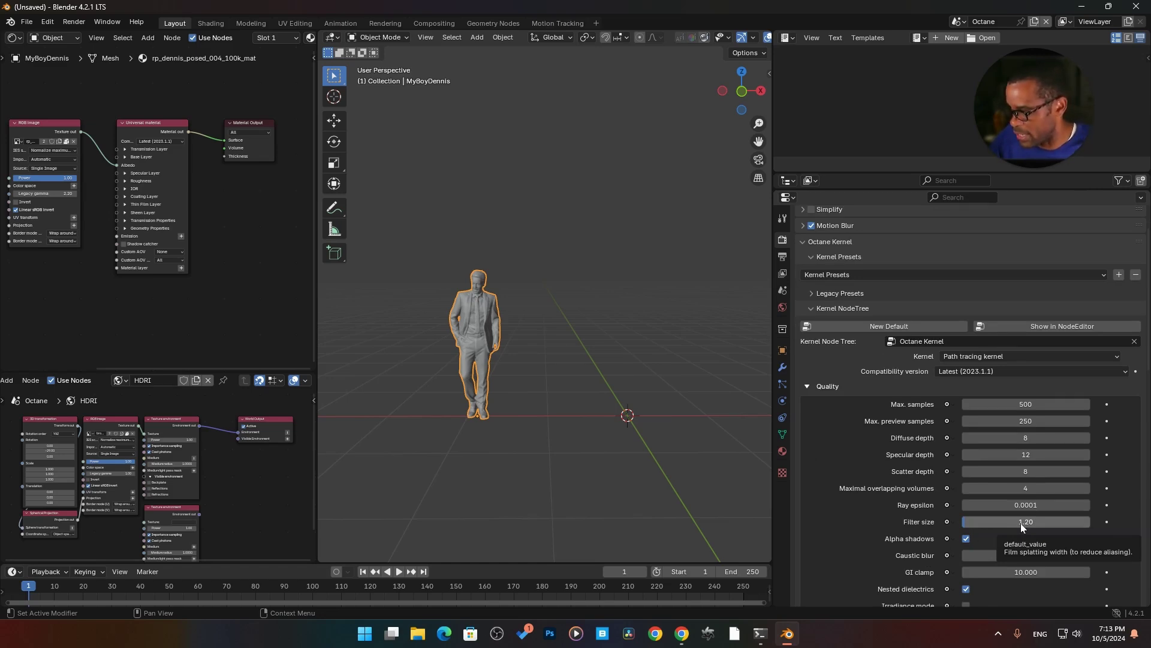
{"action": "scroll", "coordinate": [937, 520], "scroll_direction": "down", "scroll_amount": 1}
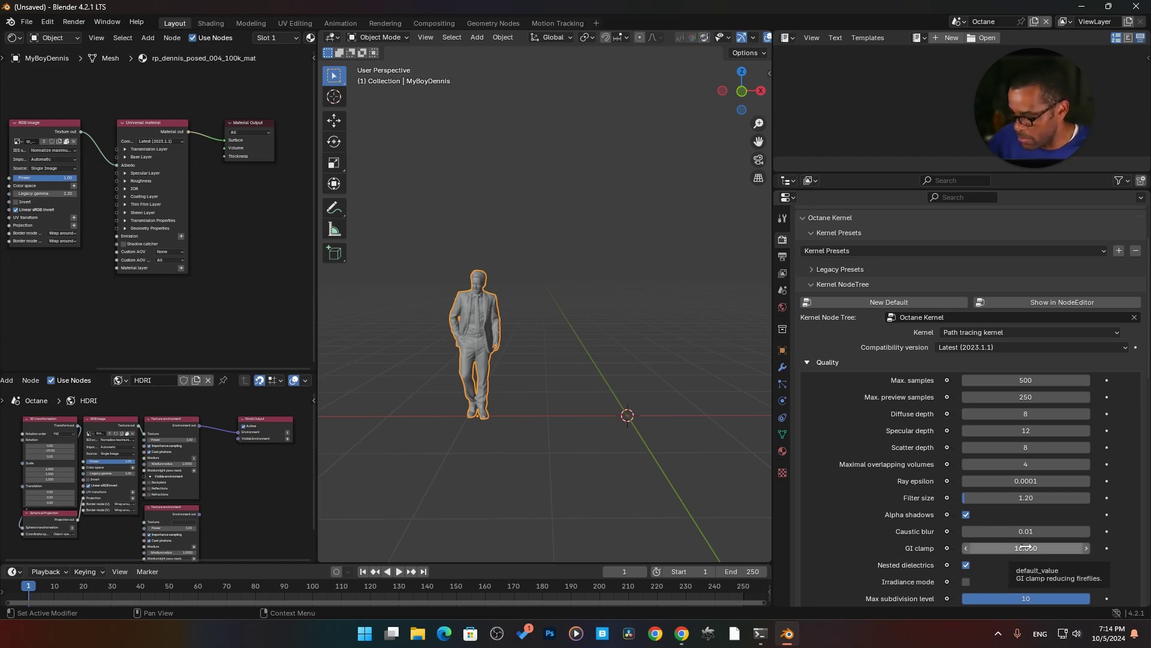
- Reset GI clamp to its default, then set it to 10
{"action": "key", "text": "BackSpace"}
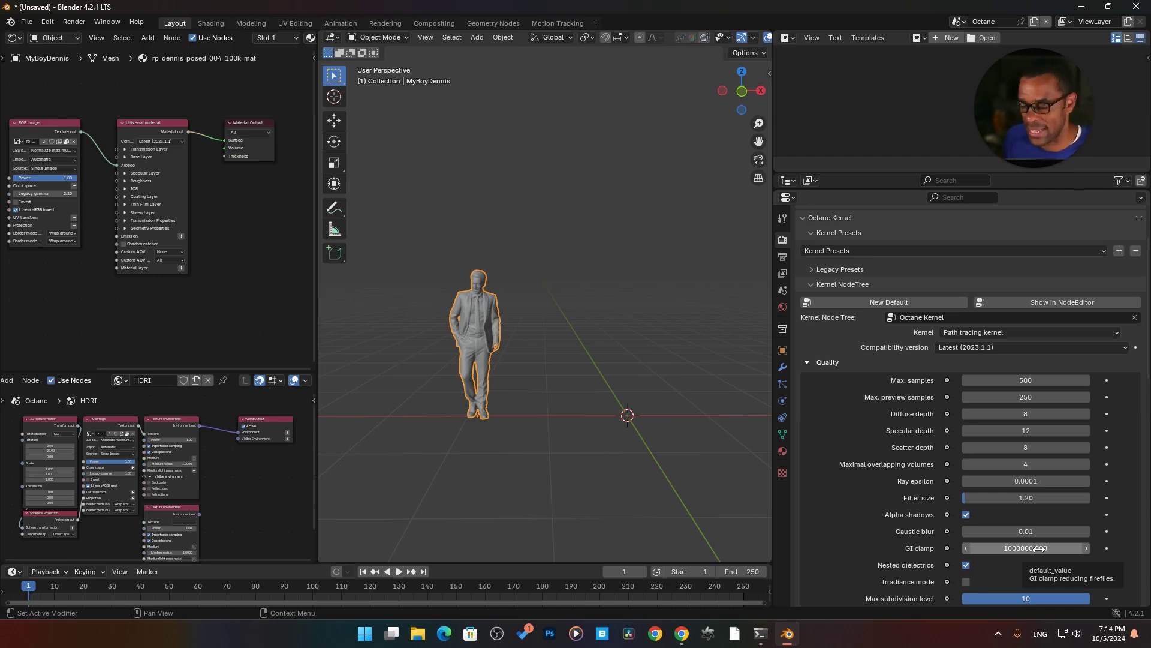
{"action": "left_click", "coordinate": [1039, 548]}
{"action": "type", "text": "10"}
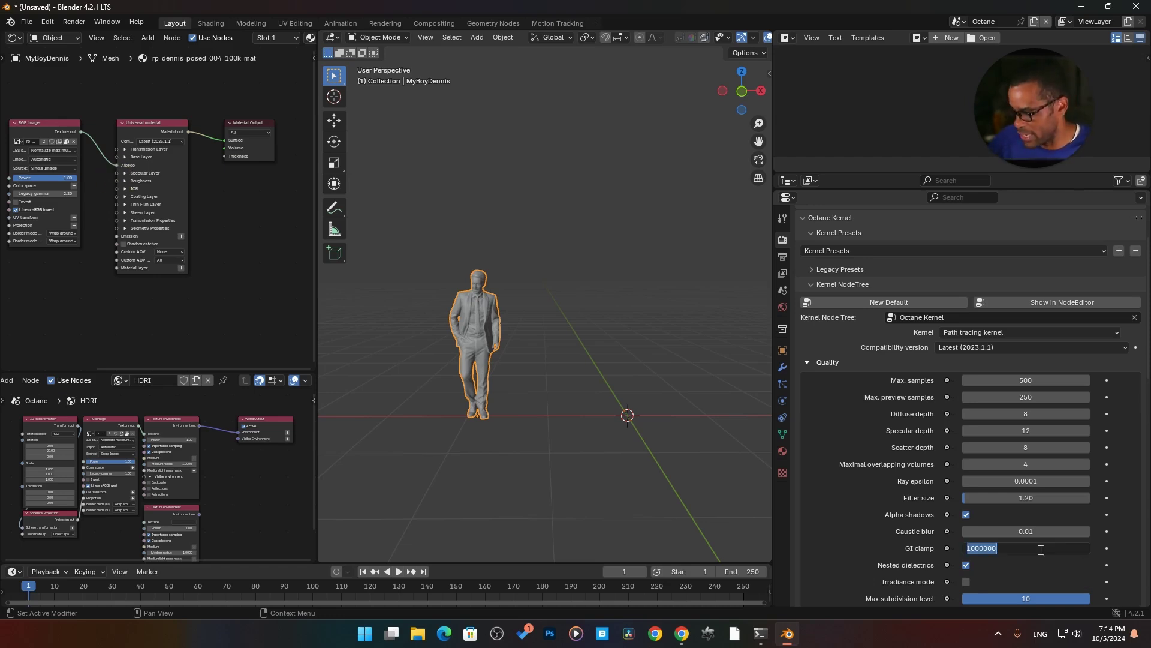
{"action": "key", "text": "Return"}
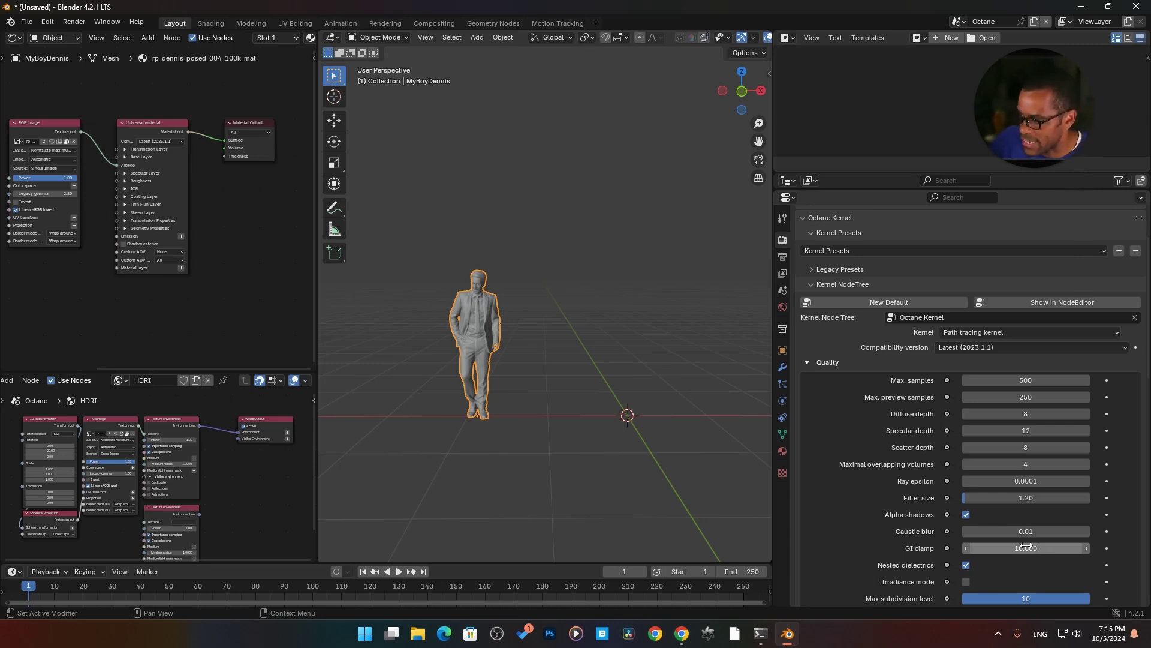
- Scroll down the Octane kernel settings to the Alpha channel section, collapsing and re-expanding it
{"action": "scroll", "coordinate": [923, 526], "scroll_direction": "down", "scroll_amount": 1}
{"action": "scroll", "coordinate": [909, 525], "scroll_direction": "down", "scroll_amount": 1}
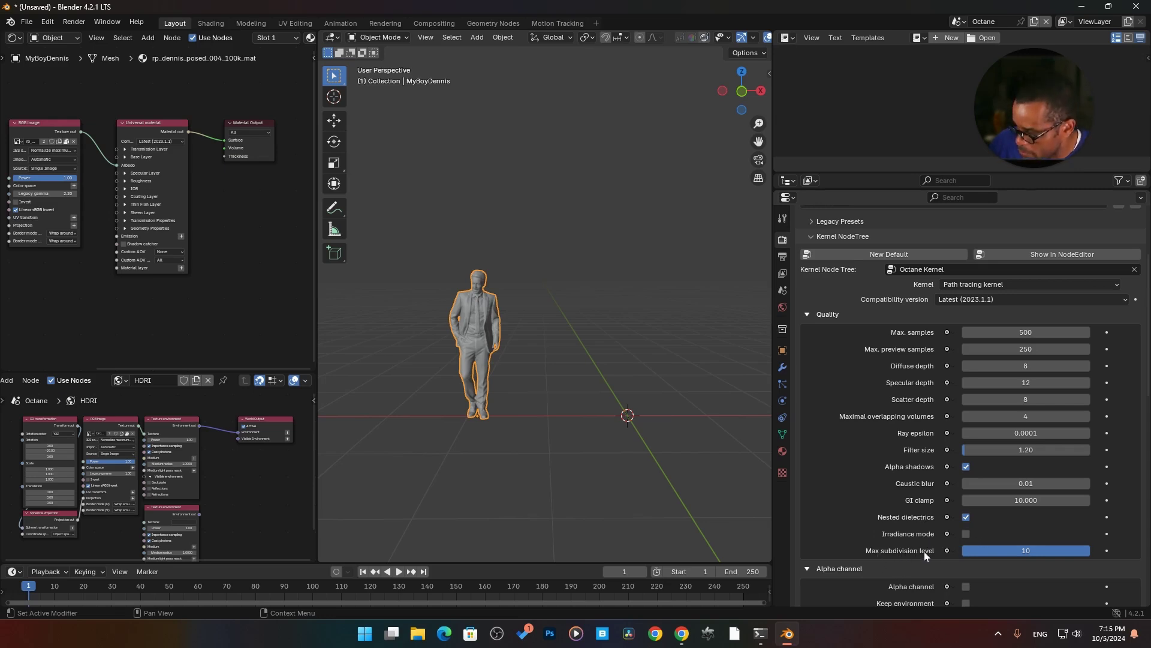
{"action": "scroll", "coordinate": [1020, 542], "scroll_direction": "down", "scroll_amount": 3}
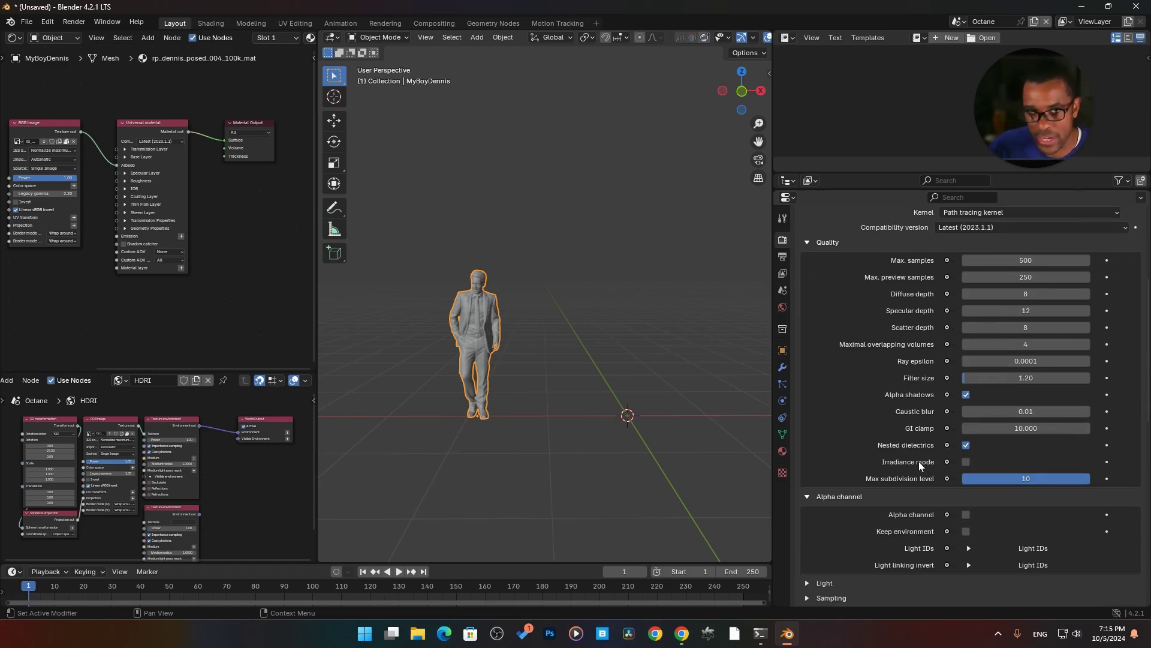
{"action": "scroll", "coordinate": [887, 473], "scroll_direction": "down", "scroll_amount": 3}
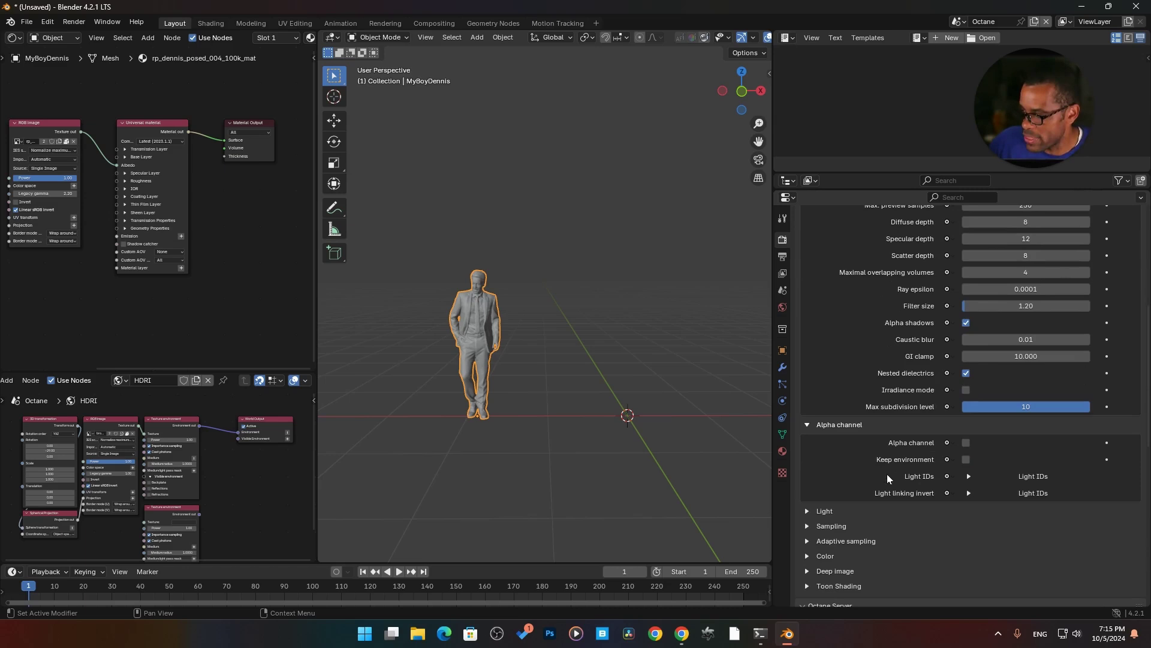
{"action": "left_click", "coordinate": [838, 425]}
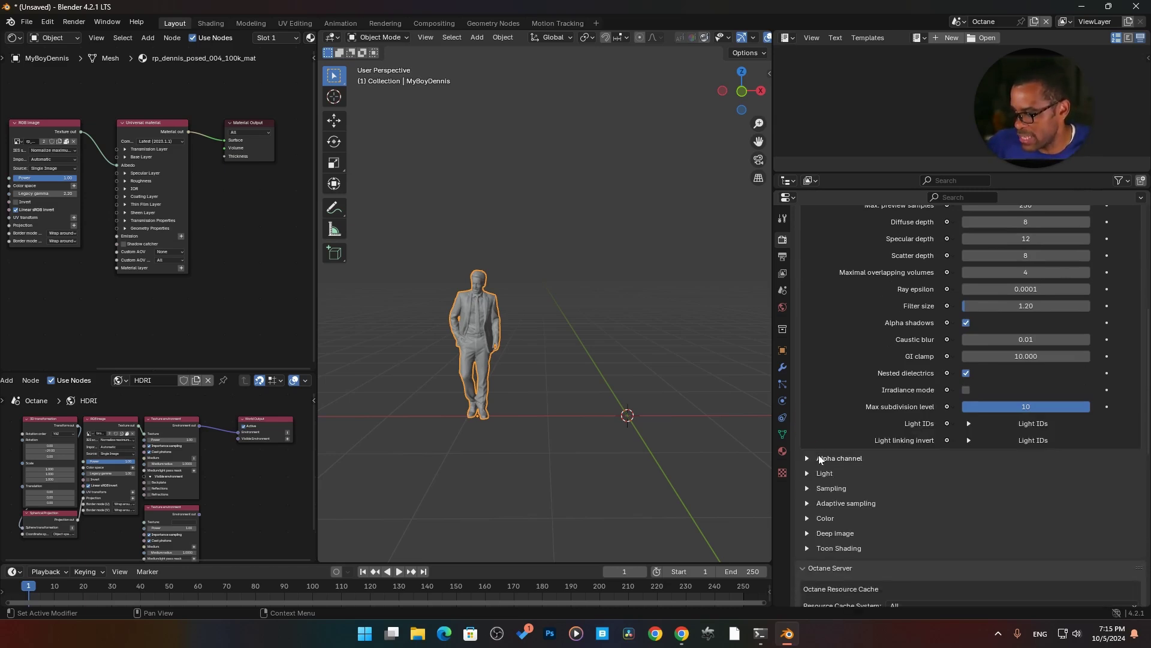
{"action": "left_click", "coordinate": [838, 425]}
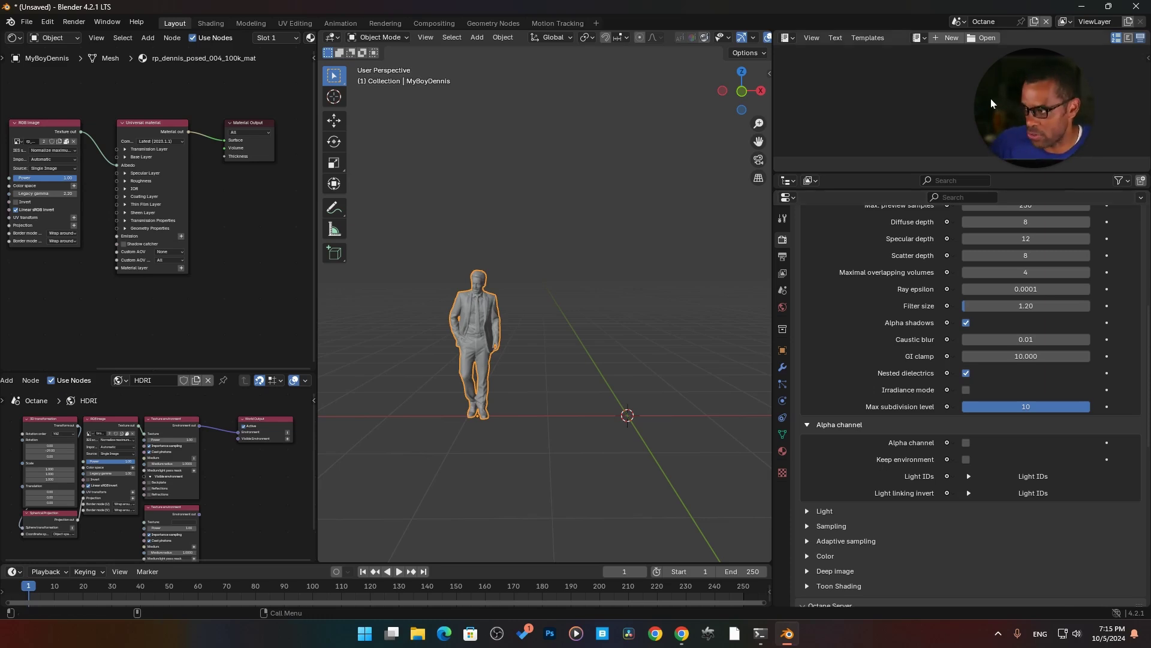
{"action": "scroll", "coordinate": [738, 38], "scroll_direction": "down", "scroll_amount": 3}
- Preview the figure in Rendered shading, frame it, and enable Alpha channel
{"action": "left_click", "coordinate": [749, 38]}
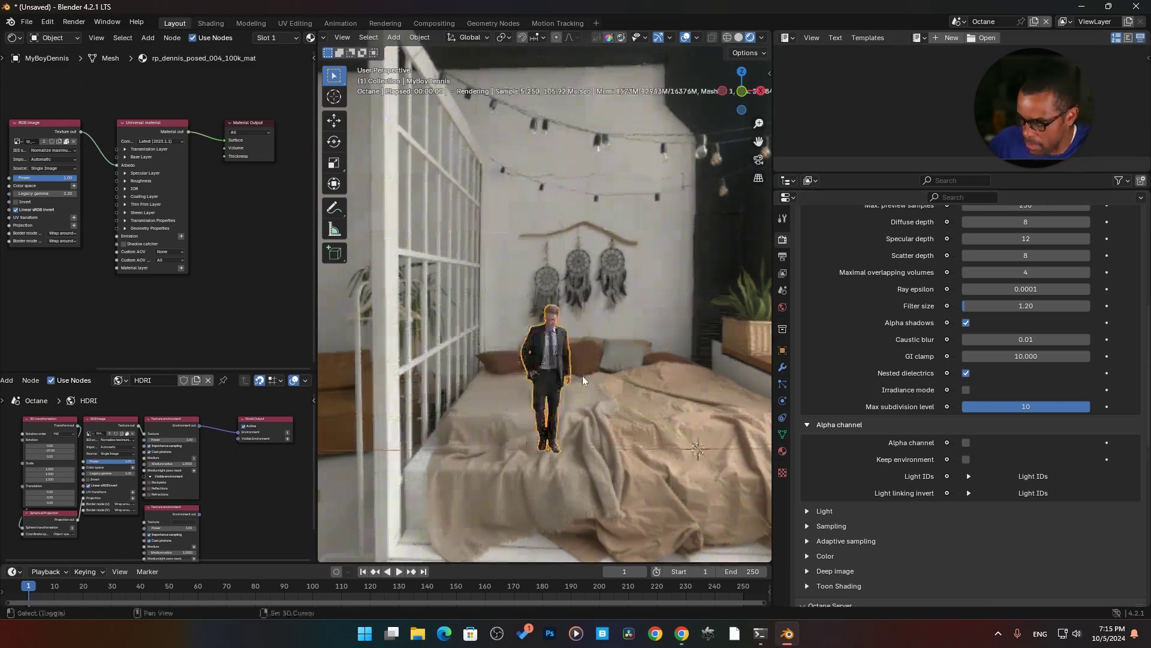
{"action": "key", "text": "KP_Decimal"}
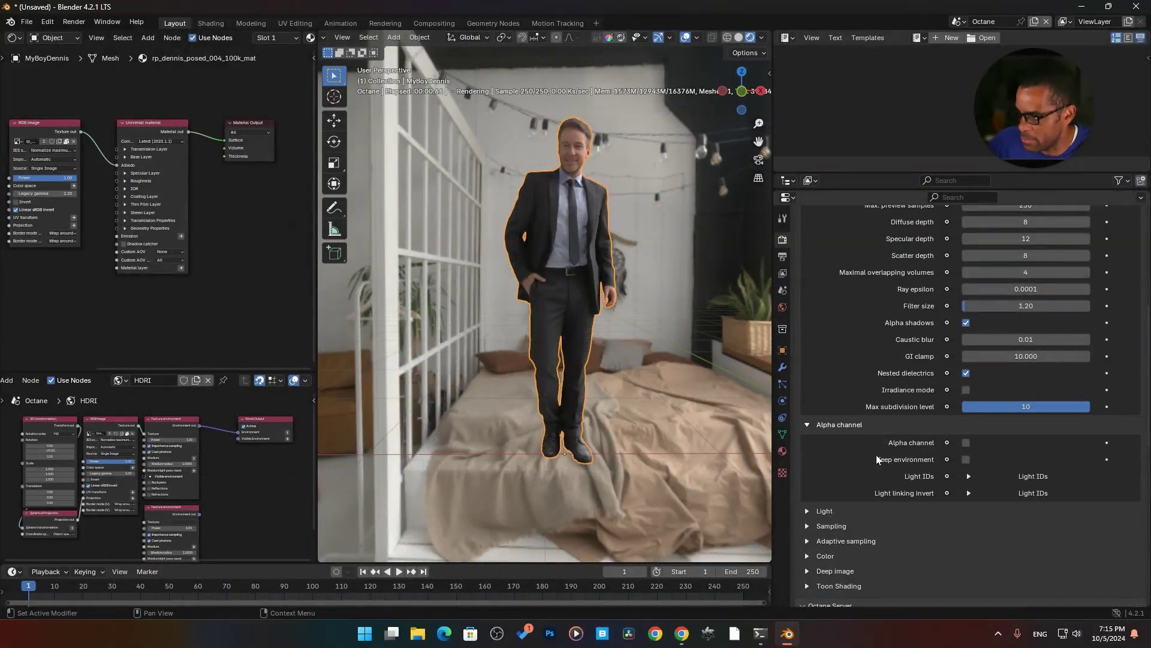
{"action": "left_click", "coordinate": [966, 442]}
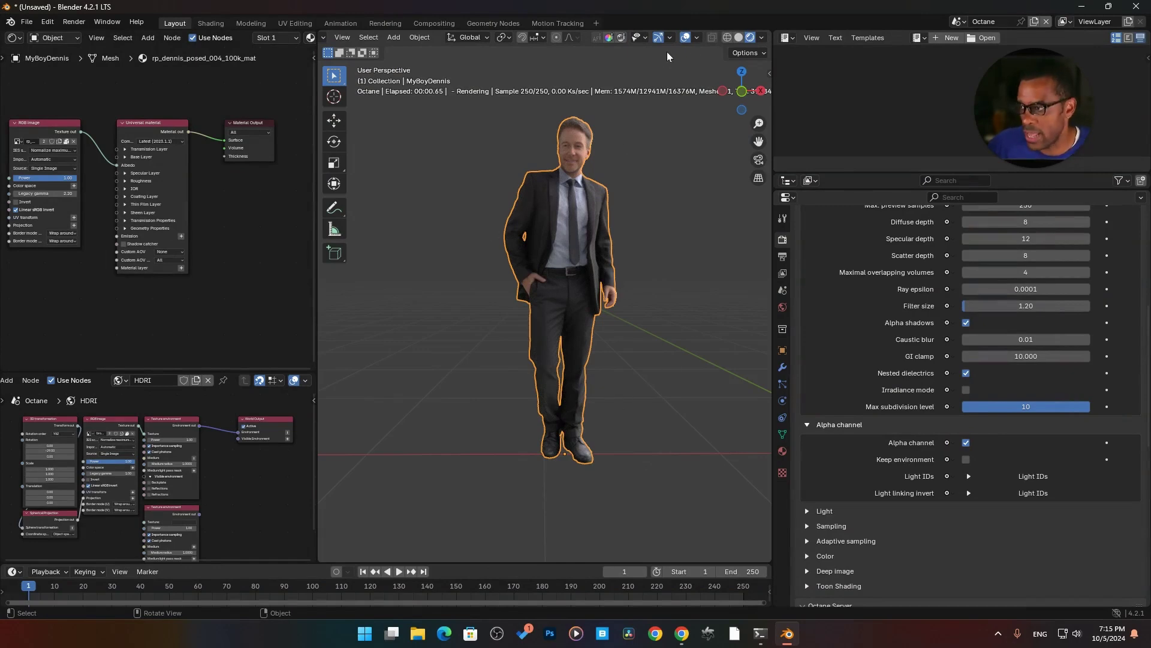
- Render a still image to check the transparent background, then close the render window
{"action": "left_click", "coordinate": [85, 27]}
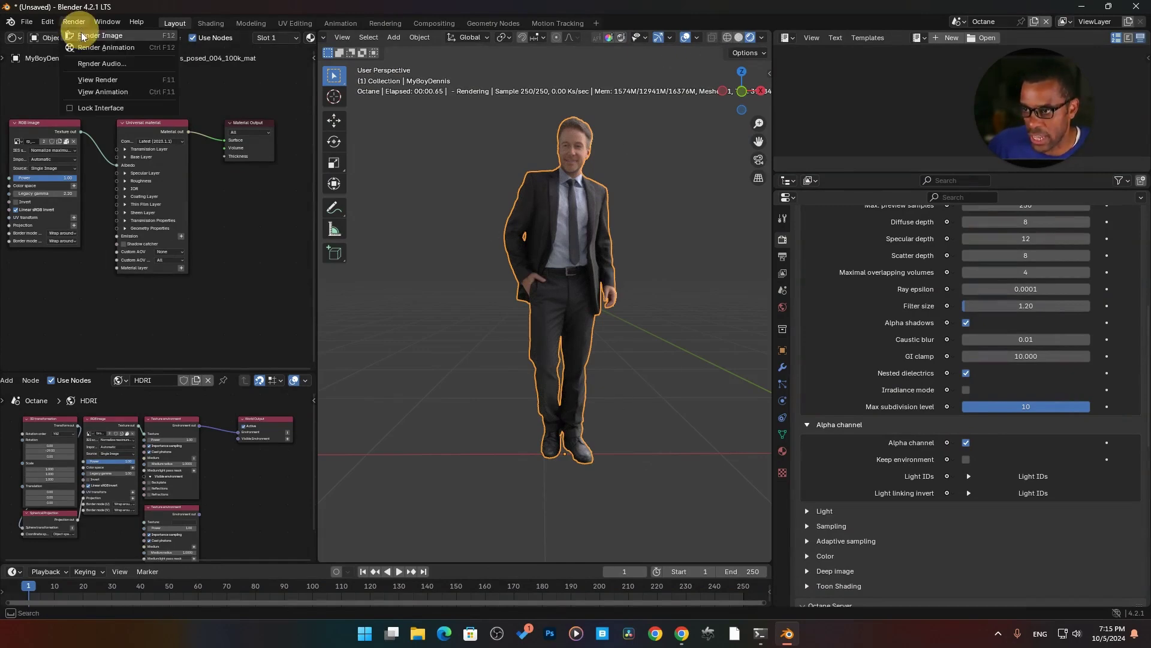
{"action": "left_click", "coordinate": [89, 36]}
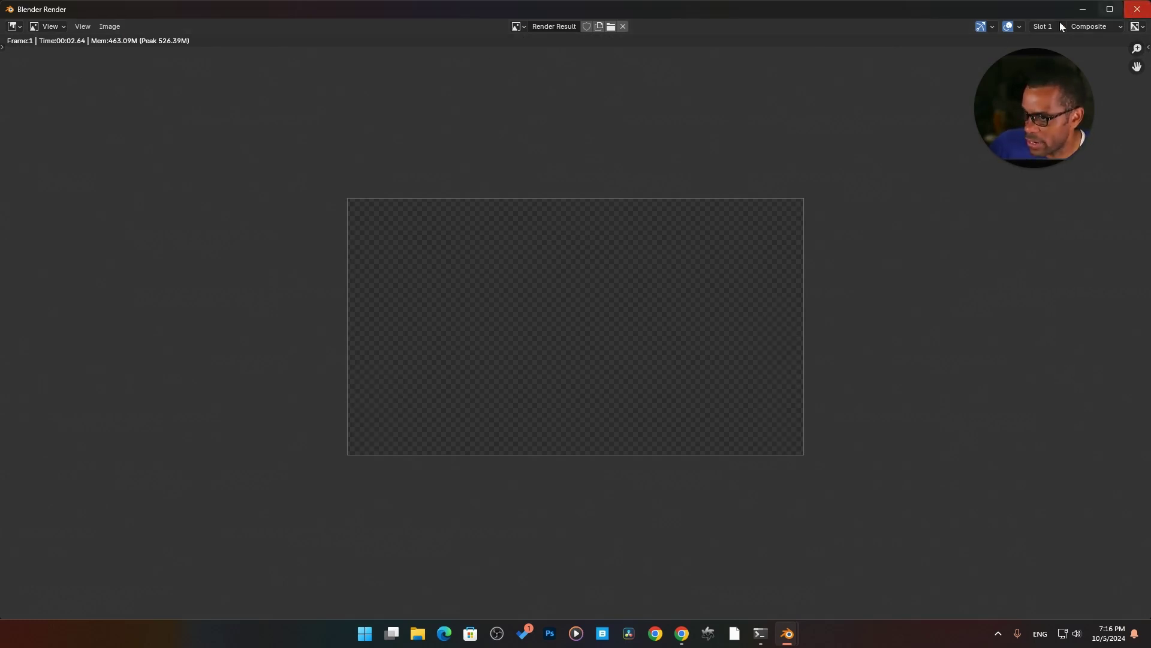
{"action": "key", "text": "Escape"}
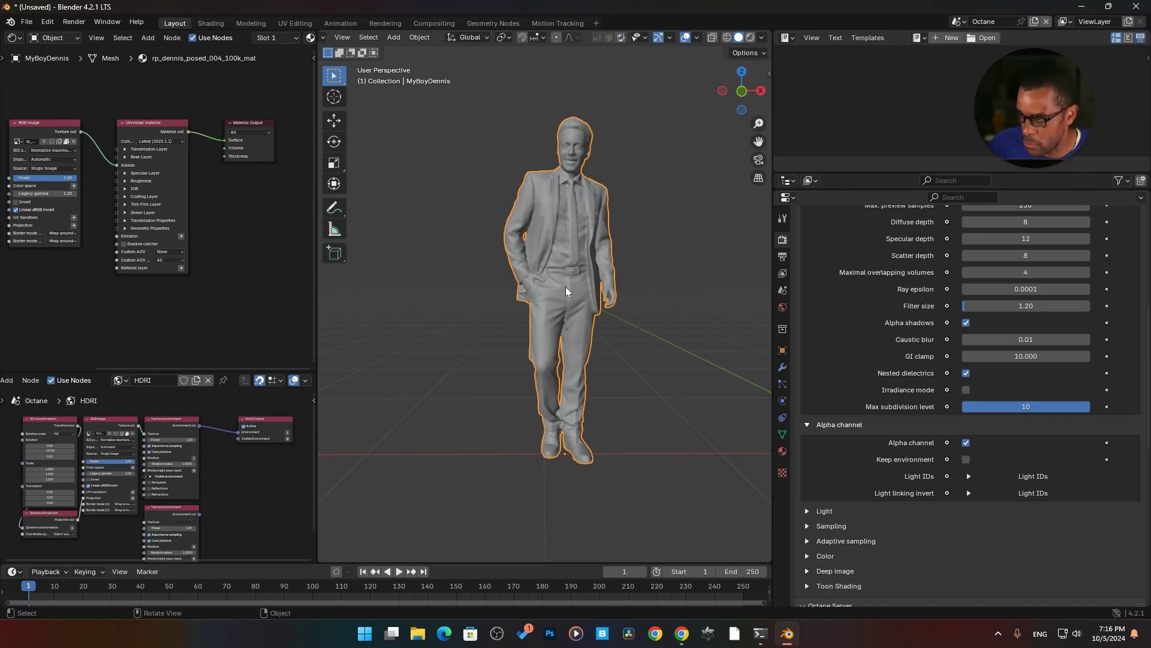
{"action": "scroll", "coordinate": [564, 286], "scroll_direction": "down", "scroll_amount": 2}
{"action": "middle_click_drag", "start_coordinate": [615, 322], "coordinate": [569, 336]}
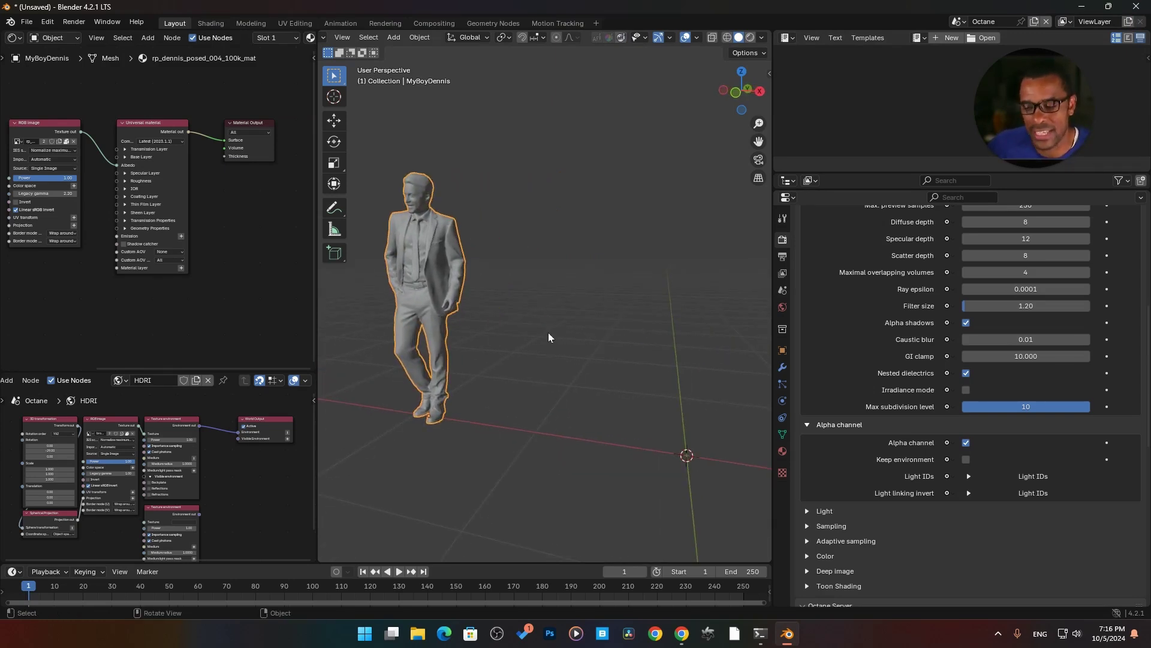
{"action": "key", "text": "shift+a"}
{"action": "left_click", "coordinate": [582, 366]}
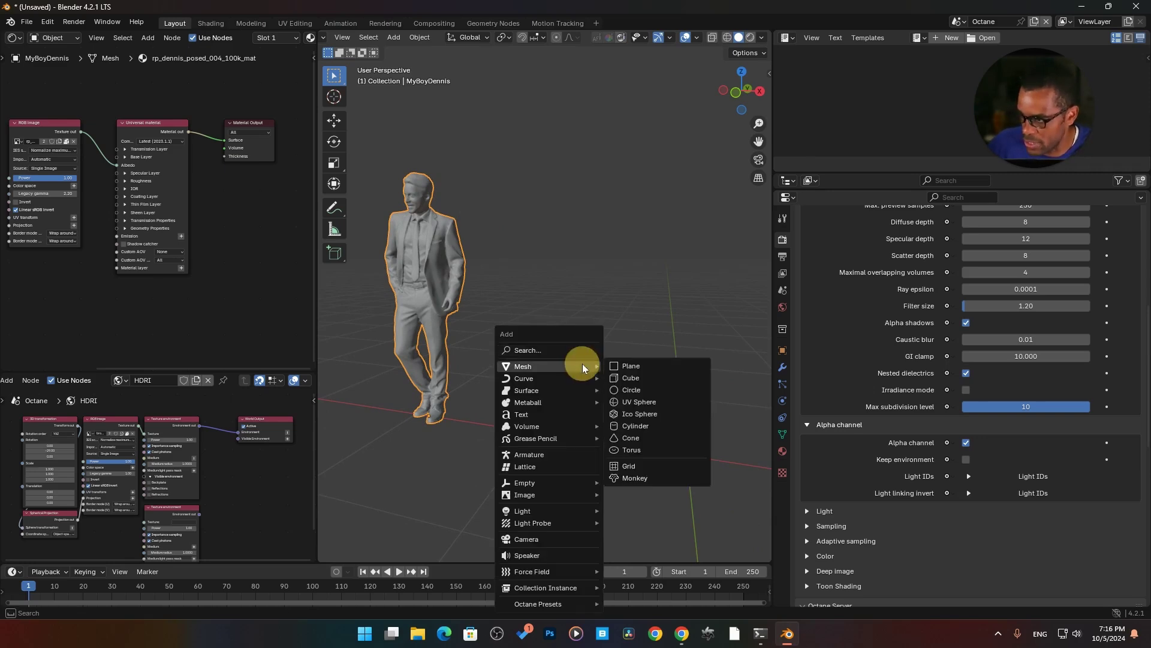
{"action": "left_click", "coordinate": [631, 377]}
{"action": "key", "text": "g"}
{"action": "key", "text": "z"}
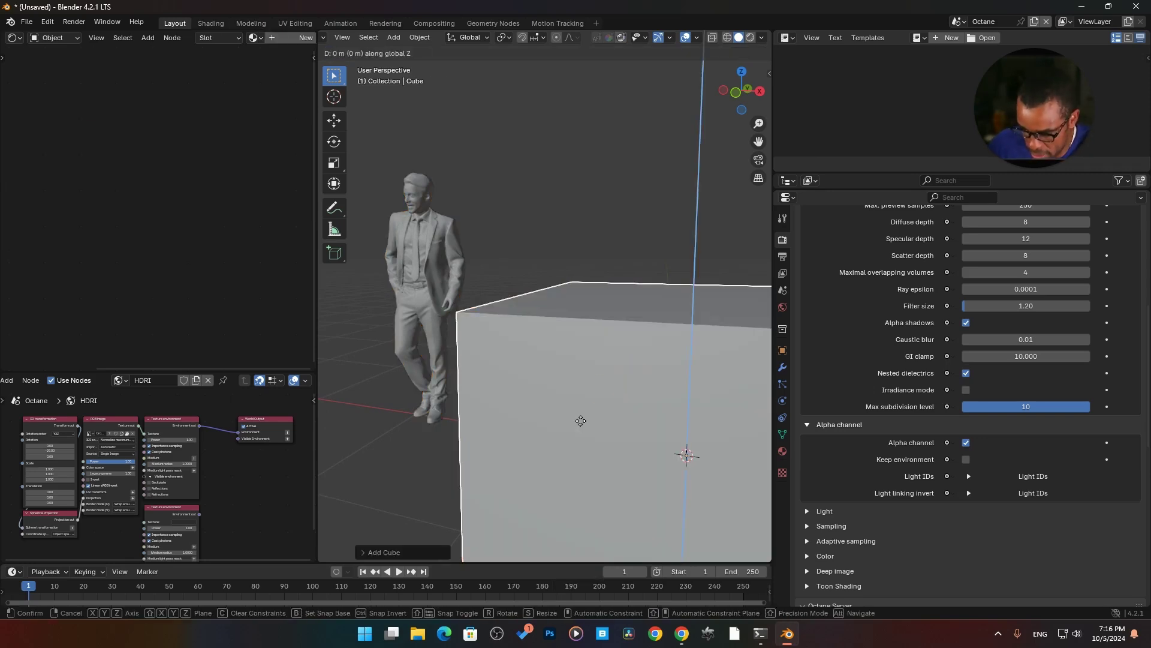
{"action": "key", "text": "y"}
{"action": "left_click", "coordinate": [566, 358]}
{"action": "scroll", "coordinate": [574, 350], "scroll_direction": "up", "scroll_amount": 2}
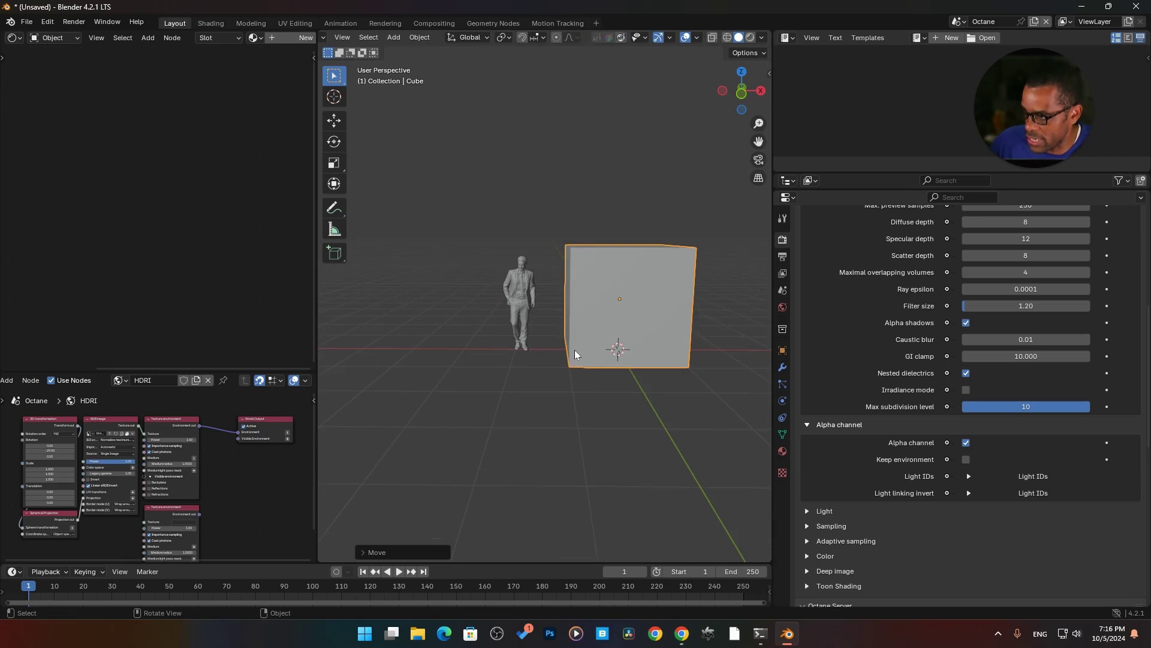
{"action": "middle_click_drag", "start_coordinate": [574, 350], "coordinate": [534, 314]}
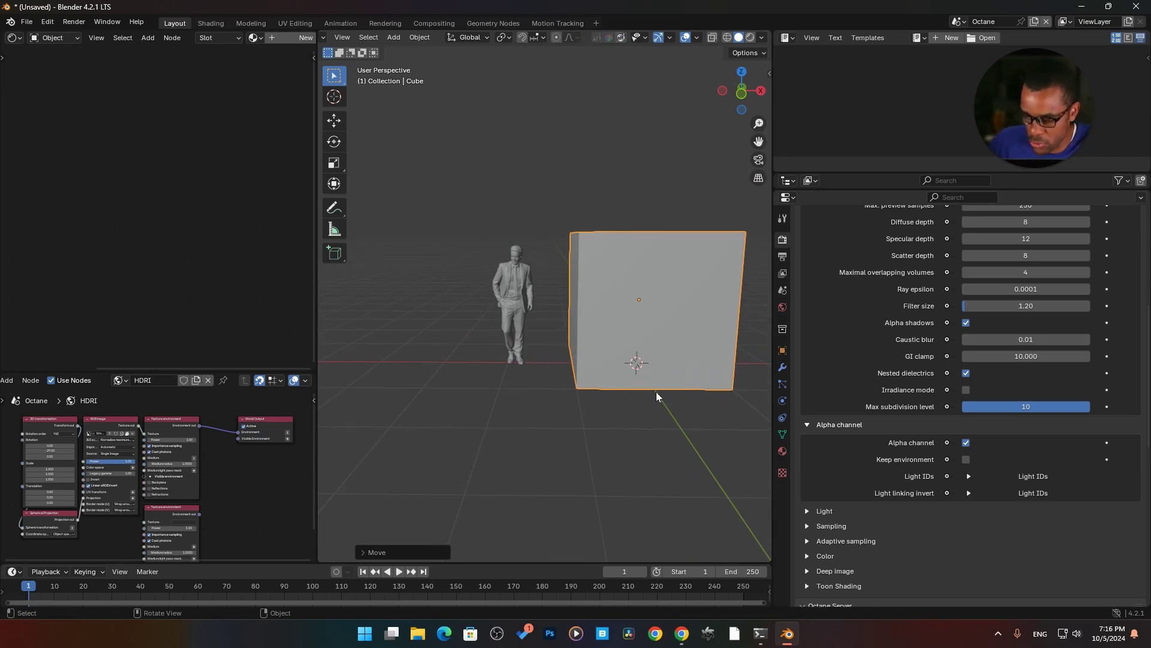
{"action": "key", "text": "x"}
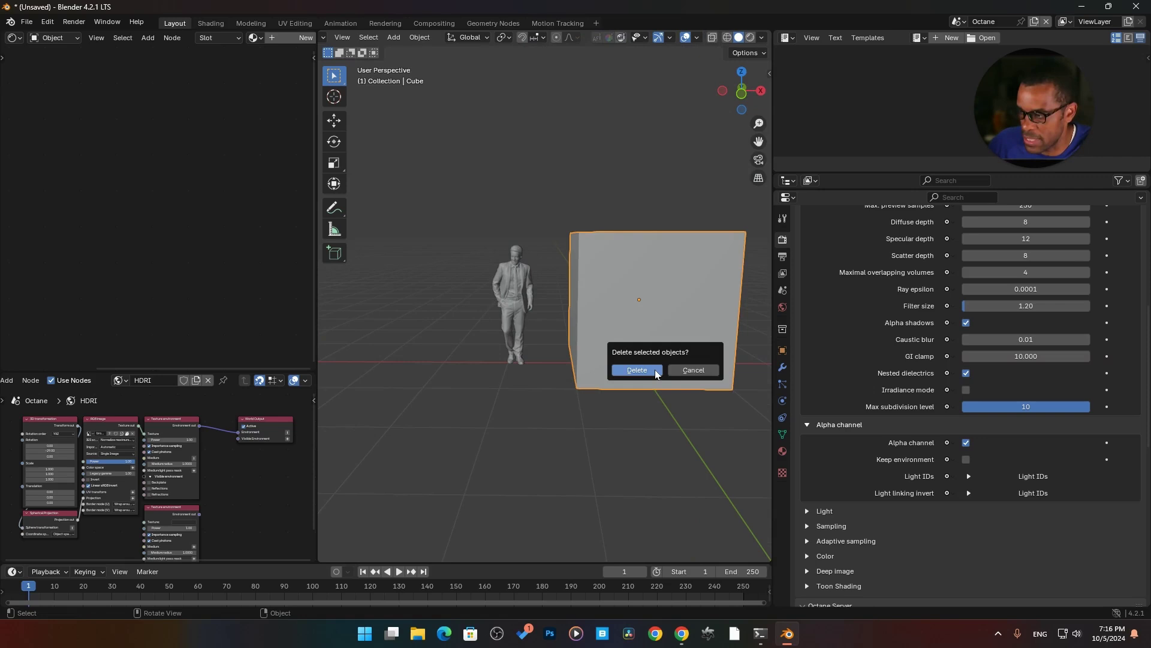
{"action": "left_click", "coordinate": [636, 369]}
{"action": "scroll", "coordinate": [557, 347], "scroll_direction": "up", "scroll_amount": 5}
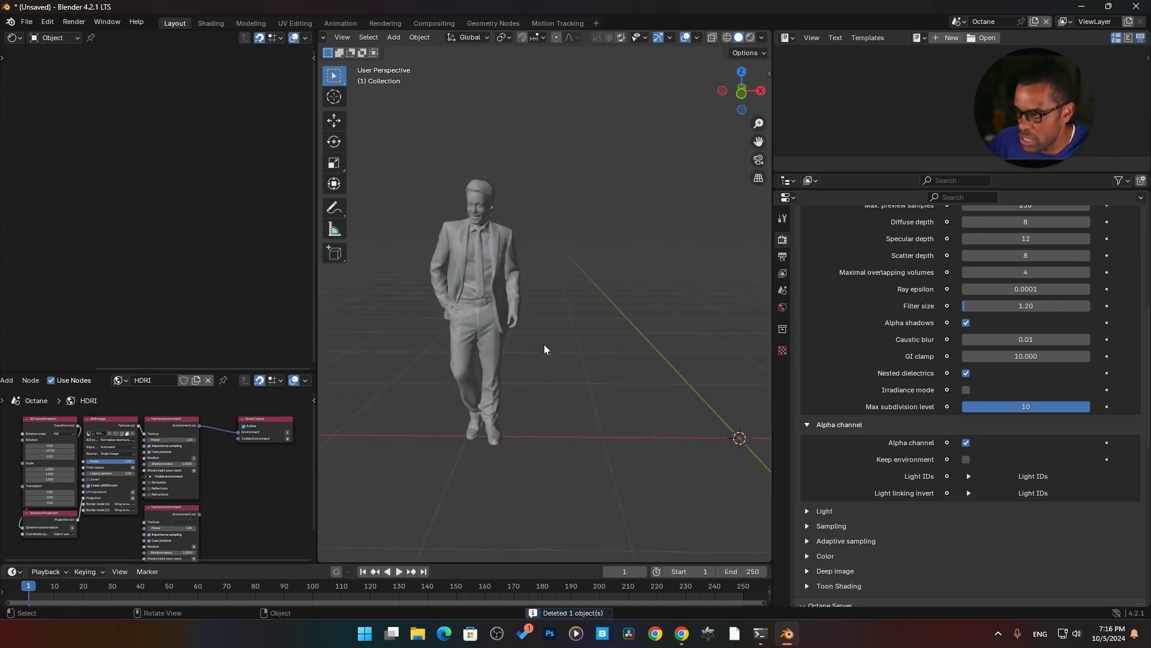
{"action": "left_click", "coordinate": [480, 296]}
{"action": "scroll", "coordinate": [1038, 284], "scroll_direction": "up", "scroll_amount": 8}
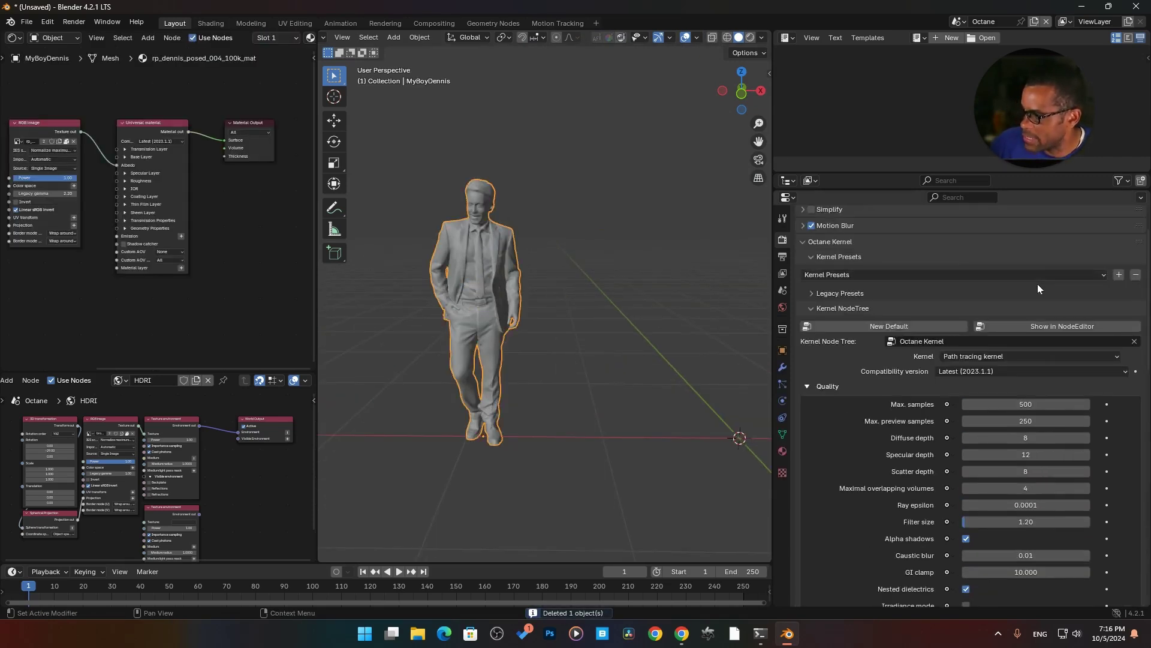
{"action": "scroll", "coordinate": [1037, 283], "scroll_direction": "up", "scroll_amount": 2}
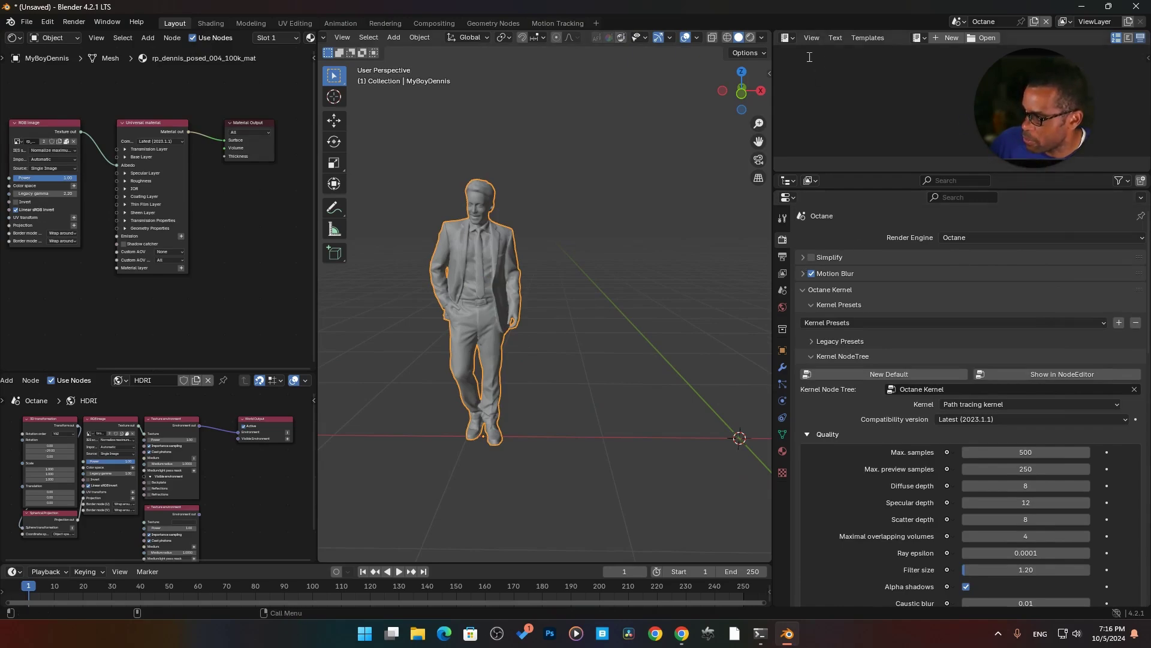
{"action": "left_click", "coordinate": [74, 22]}
{"action": "left_click", "coordinate": [91, 36]}
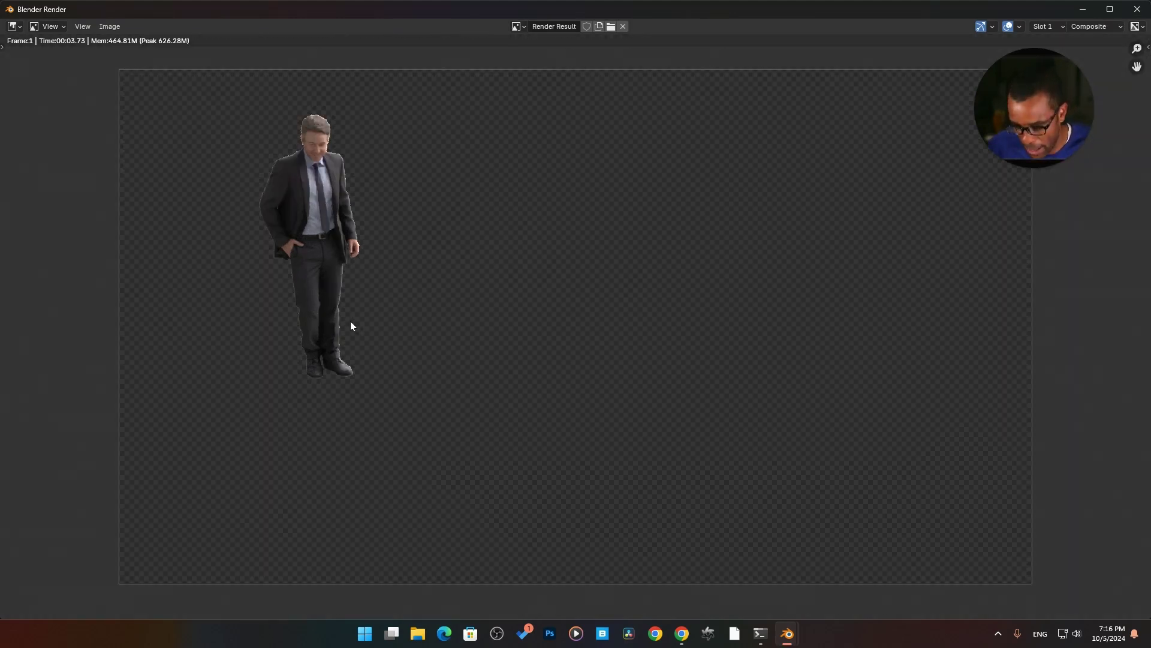
{"action": "scroll", "coordinate": [346, 256], "scroll_direction": "up", "scroll_amount": 2}
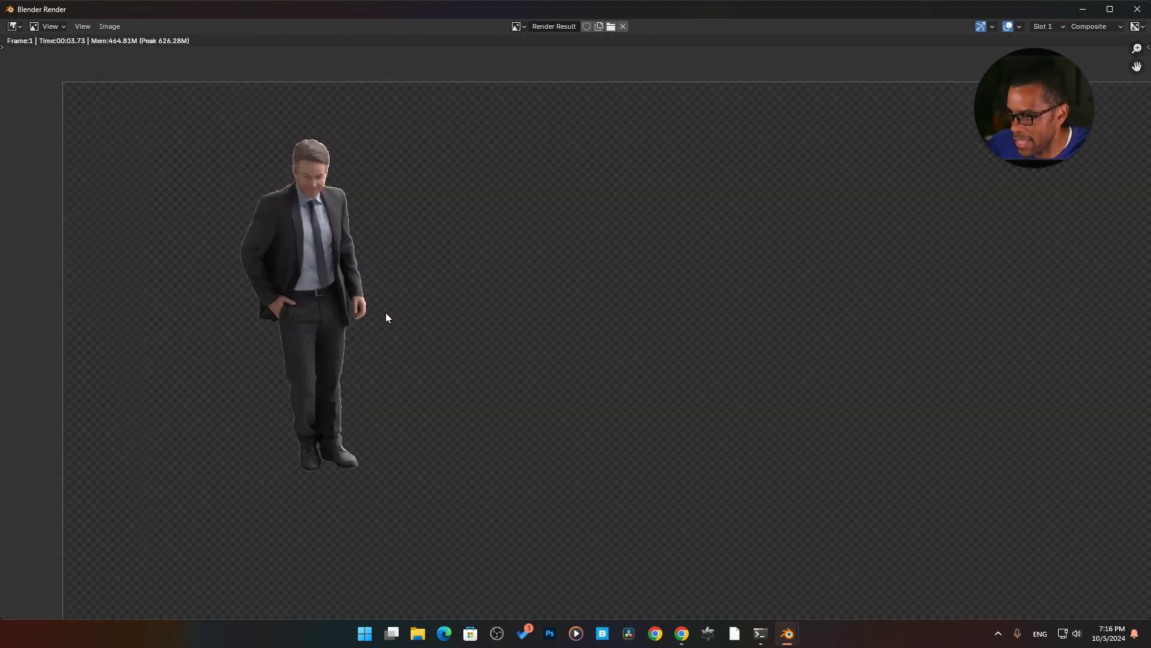
{"action": "scroll", "coordinate": [377, 316], "scroll_direction": "up", "scroll_amount": 2}
{"action": "middle_click_drag", "start_coordinate": [261, 280], "coordinate": [336, 319]}
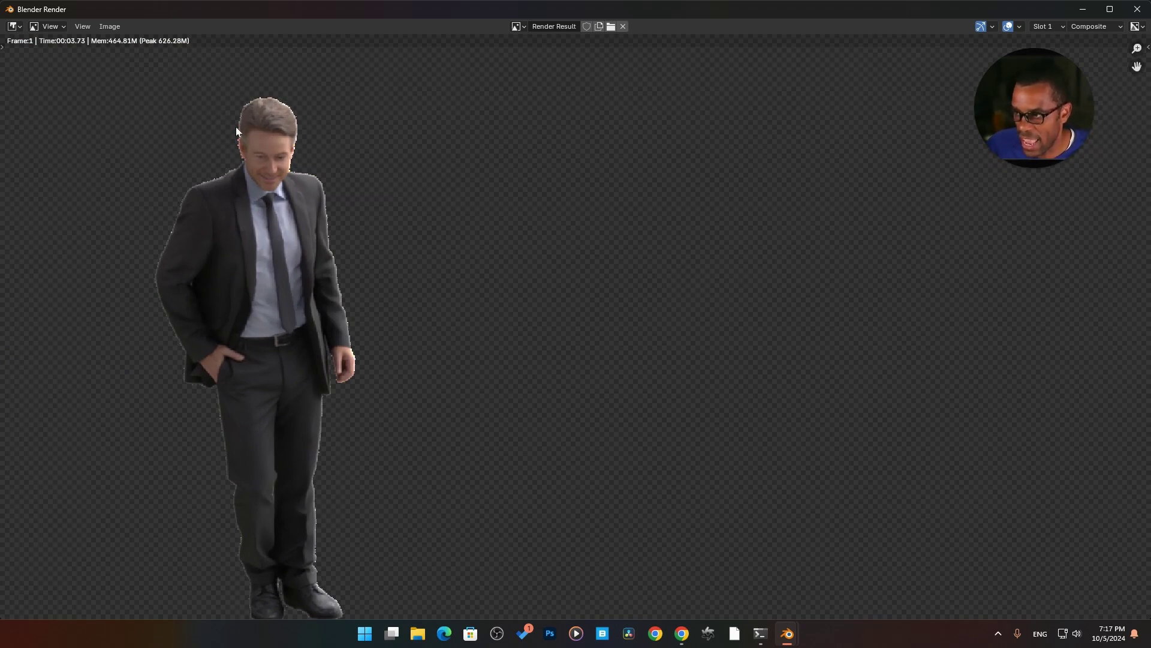
{"action": "scroll", "coordinate": [241, 174], "scroll_direction": "up", "scroll_amount": 1}
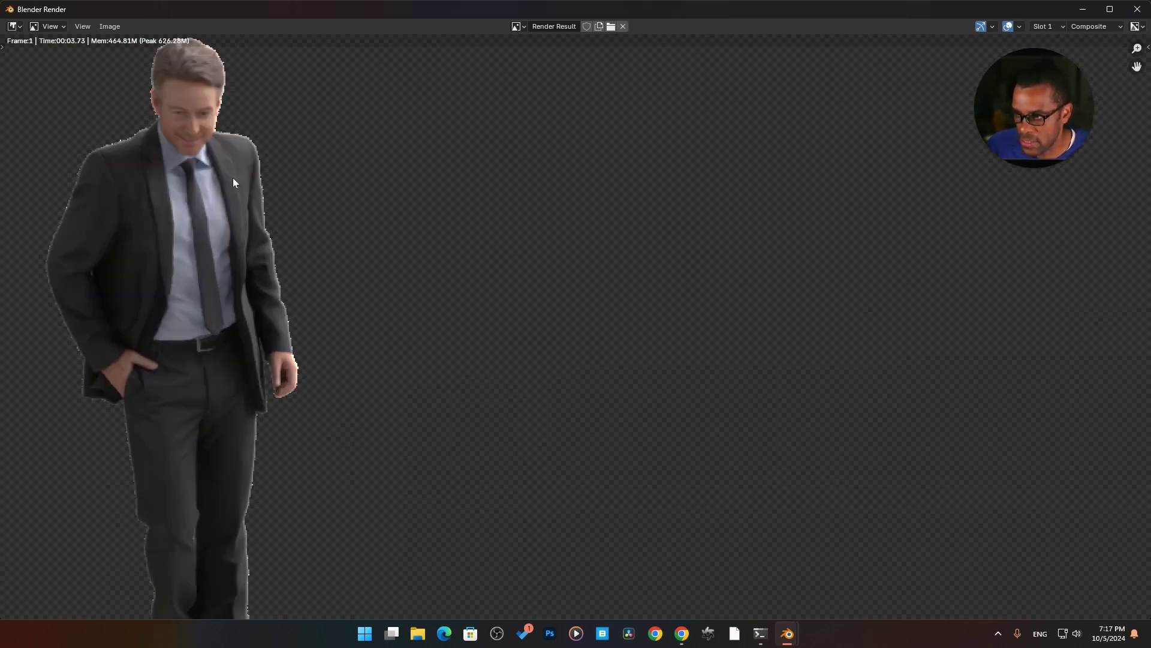
{"action": "middle_click_drag", "start_coordinate": [218, 196], "coordinate": [309, 247]}
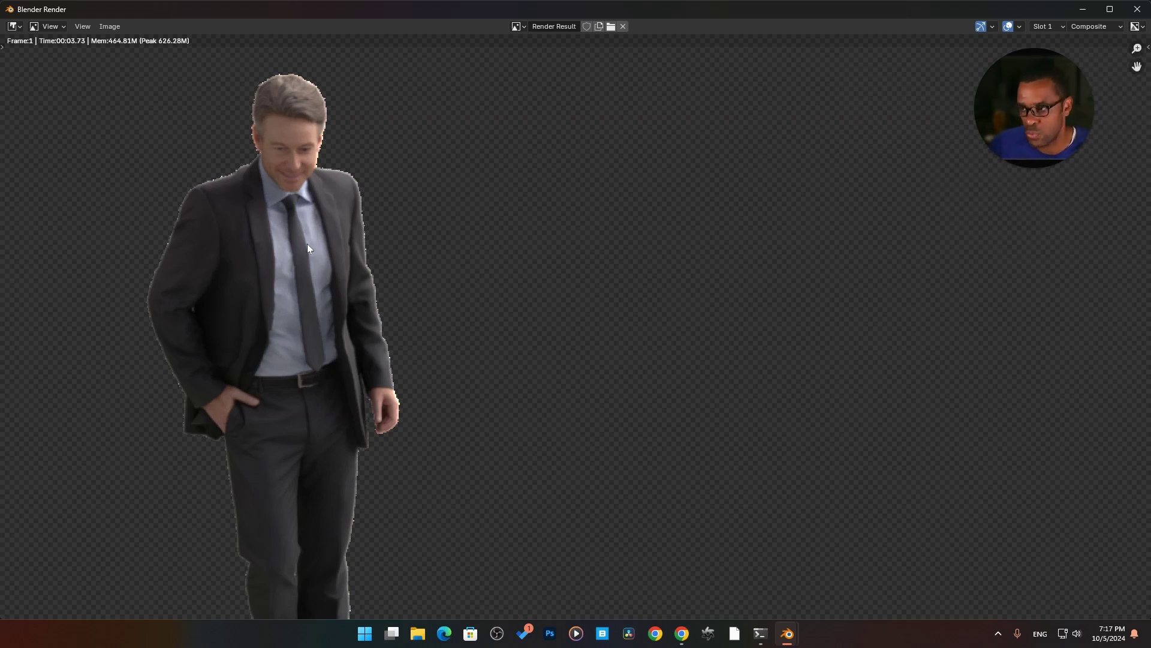
- In the Compositing workspace, enable Convert Premultiplied on the Alpha Over node
{"action": "left_click", "coordinate": [1137, 9]}
{"action": "left_click", "coordinate": [435, 24]}
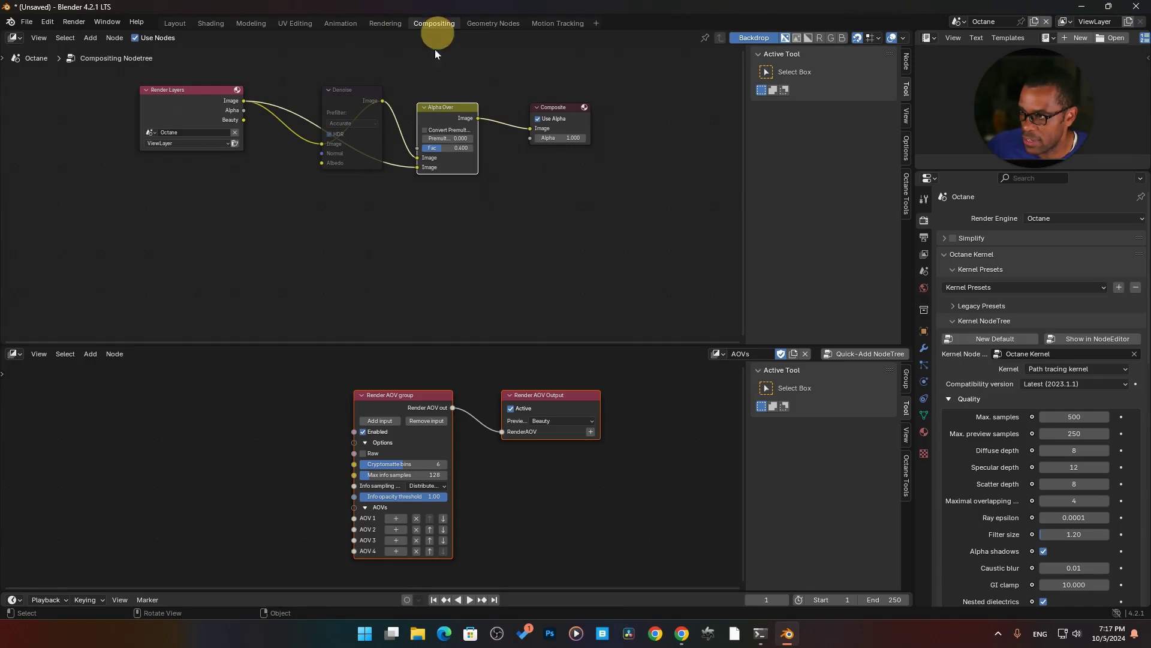
{"action": "left_click", "coordinate": [426, 130]}
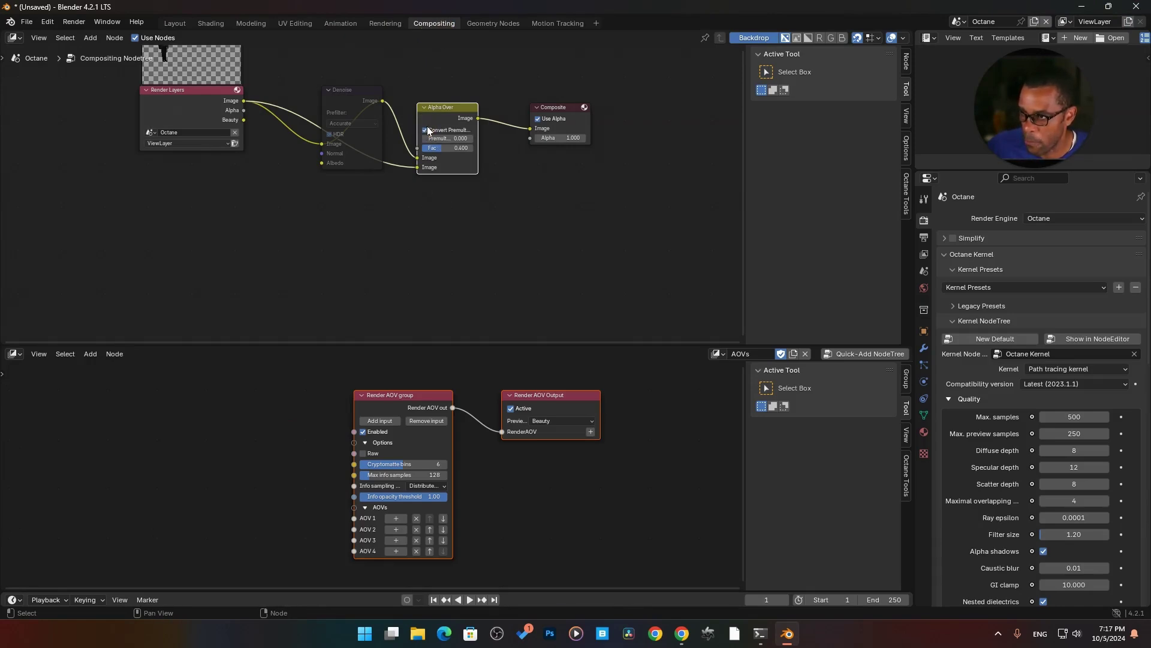
- Re-render the frame, inspect the figure on its transparent background, and close the render window
{"action": "left_click", "coordinate": [74, 22]}
{"action": "left_click", "coordinate": [82, 37]}
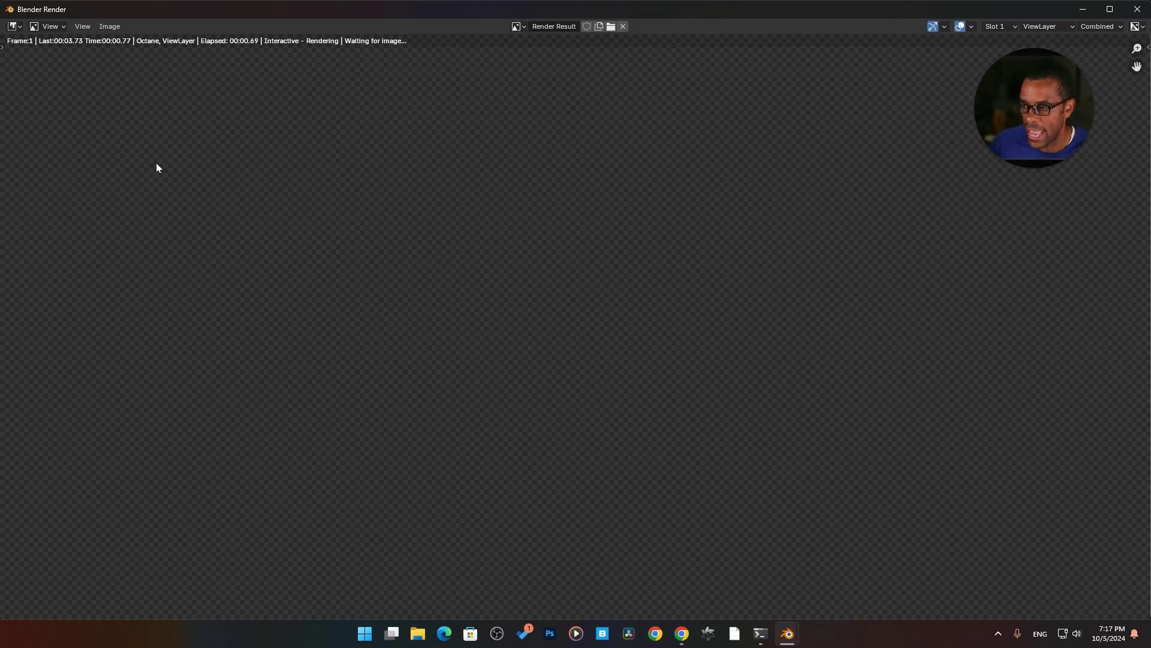
{"action": "scroll", "coordinate": [274, 183], "scroll_direction": "up", "scroll_amount": 2}
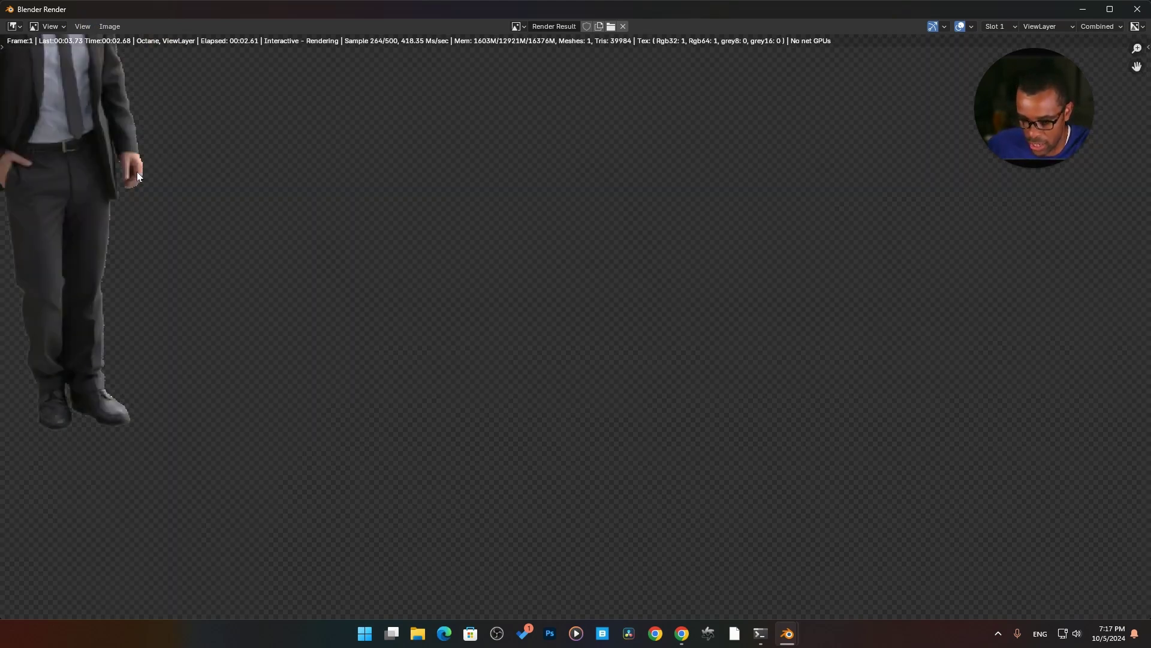
{"action": "middle_click_drag", "start_coordinate": [137, 172], "coordinate": [365, 343]}
{"action": "scroll", "coordinate": [360, 330], "scroll_direction": "up", "scroll_amount": 2}
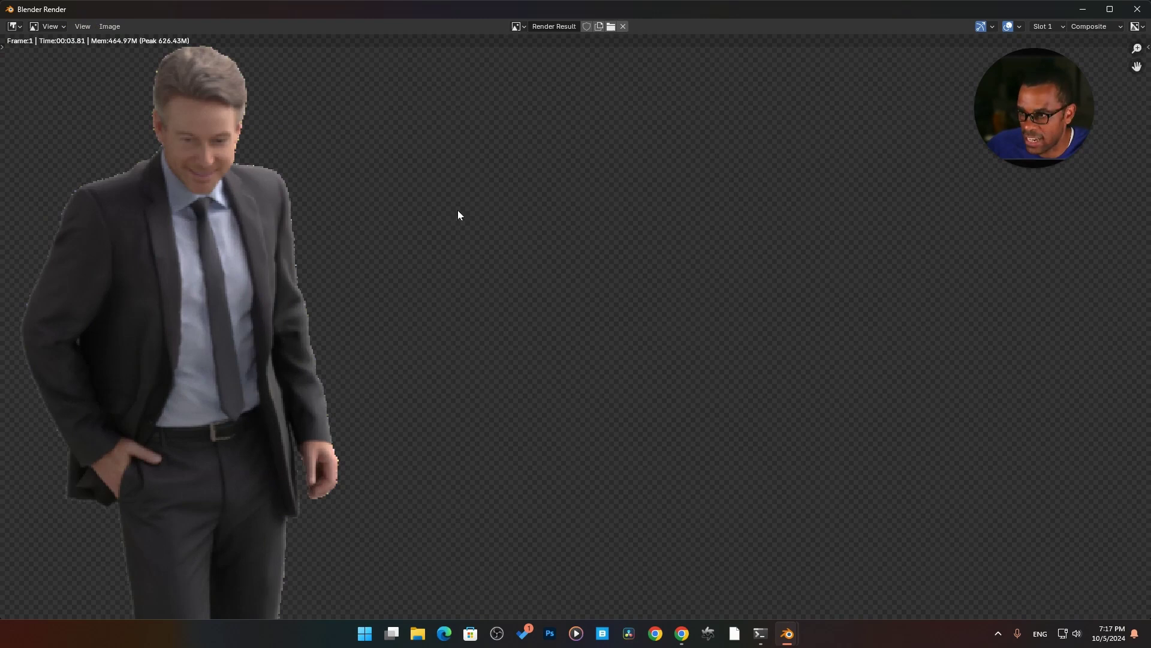
{"action": "key", "text": "Escape"}
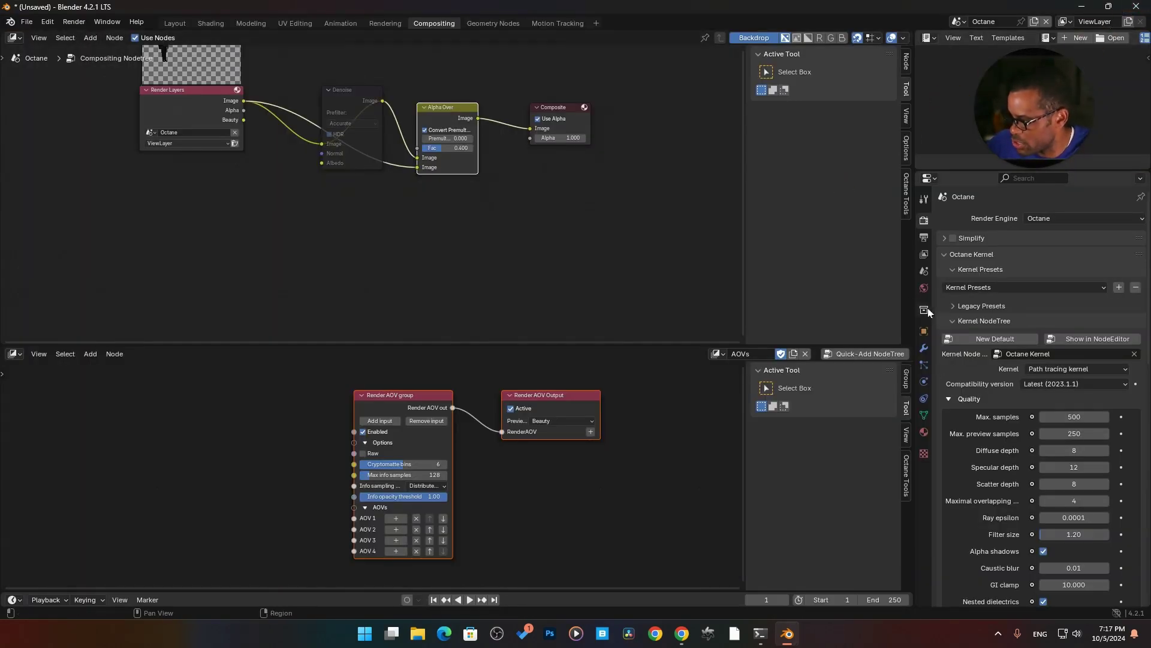
- Set the Octane output file type to EXR with Premultiplied Alpha enabled
{"action": "left_click", "coordinate": [926, 238]}
{"action": "scroll", "coordinate": [969, 408], "scroll_direction": "down", "scroll_amount": 8}
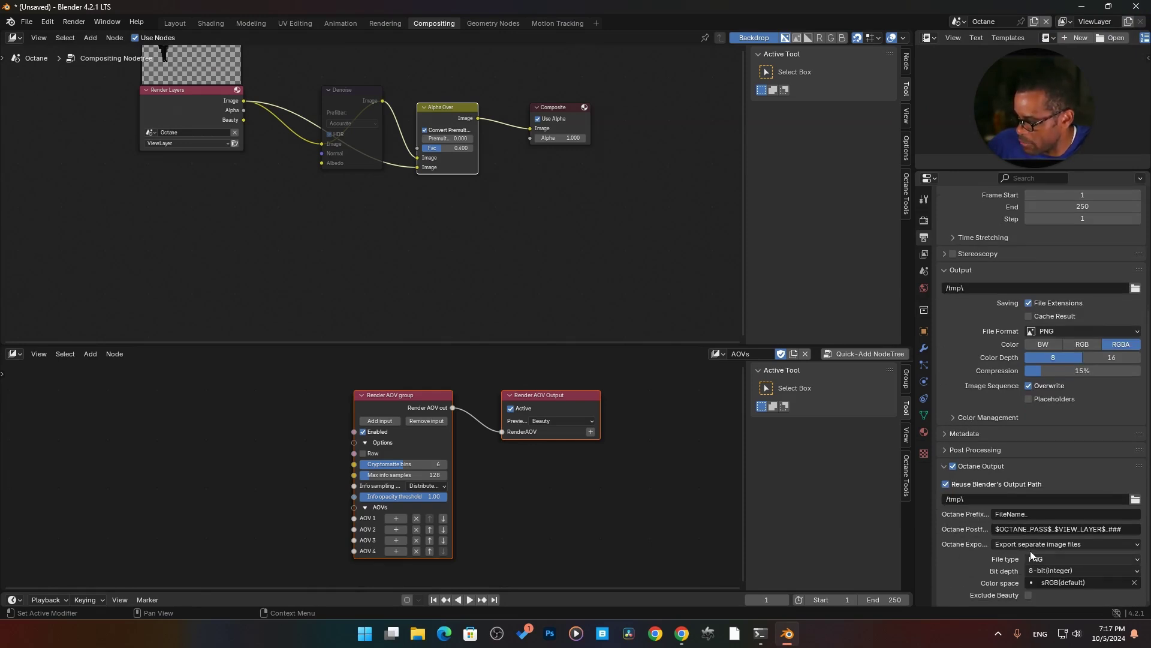
{"action": "left_click", "coordinate": [1067, 556]}
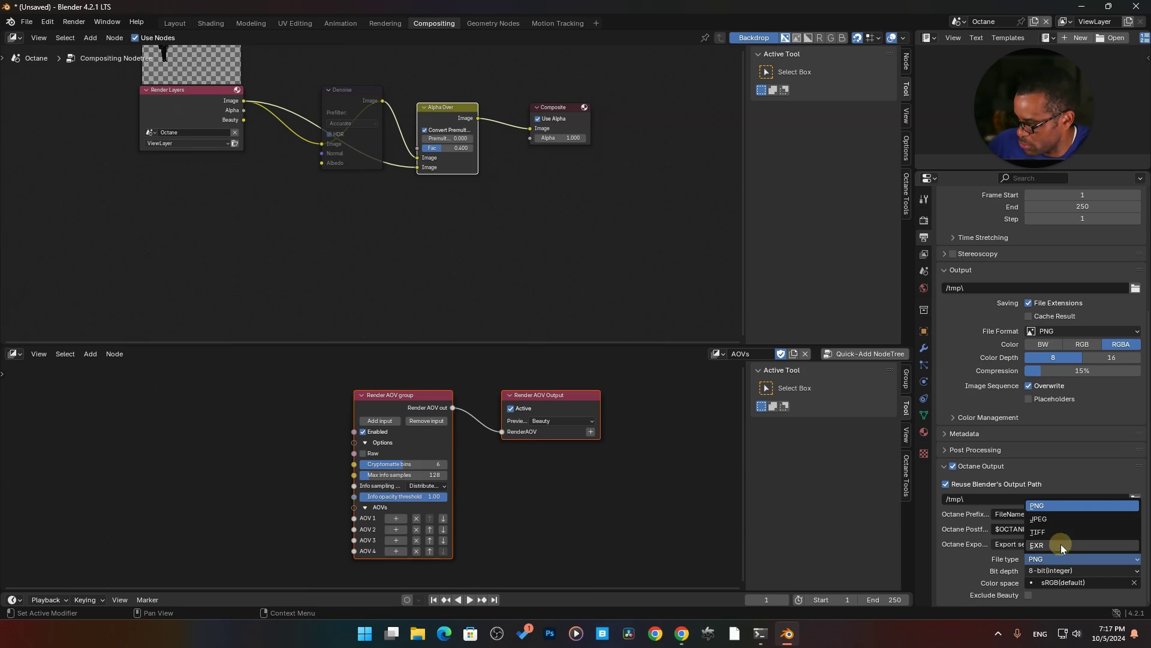
{"action": "left_click", "coordinate": [1060, 544]}
{"action": "scroll", "coordinate": [994, 555], "scroll_direction": "down", "scroll_amount": 2}
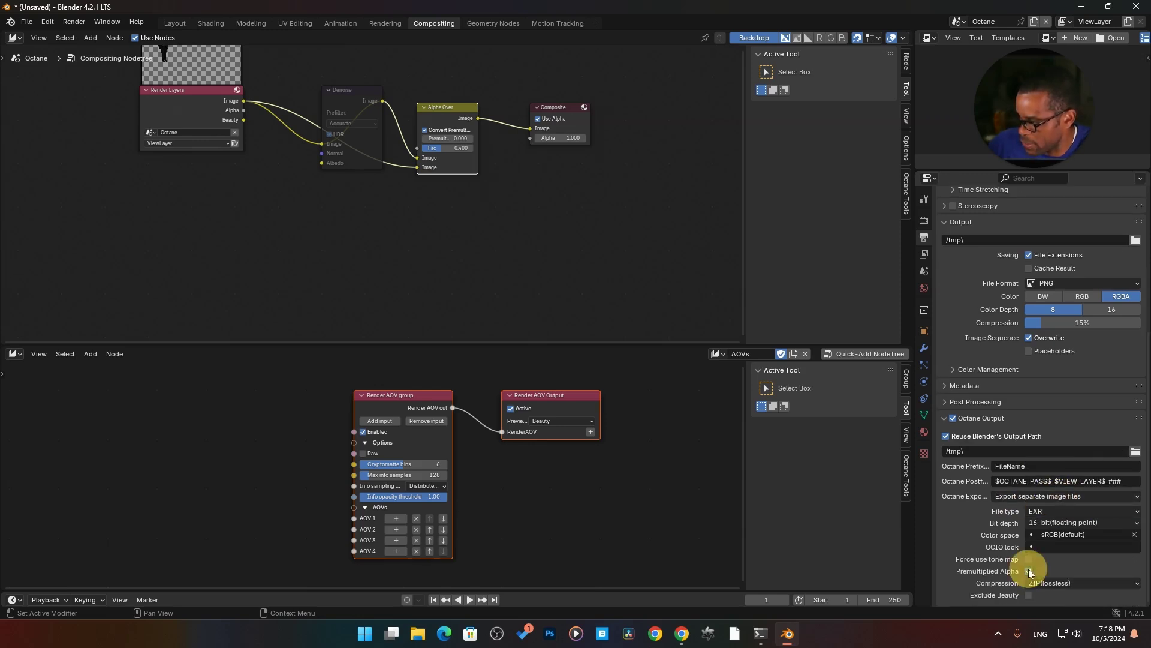
{"action": "left_click", "coordinate": [1029, 570]}
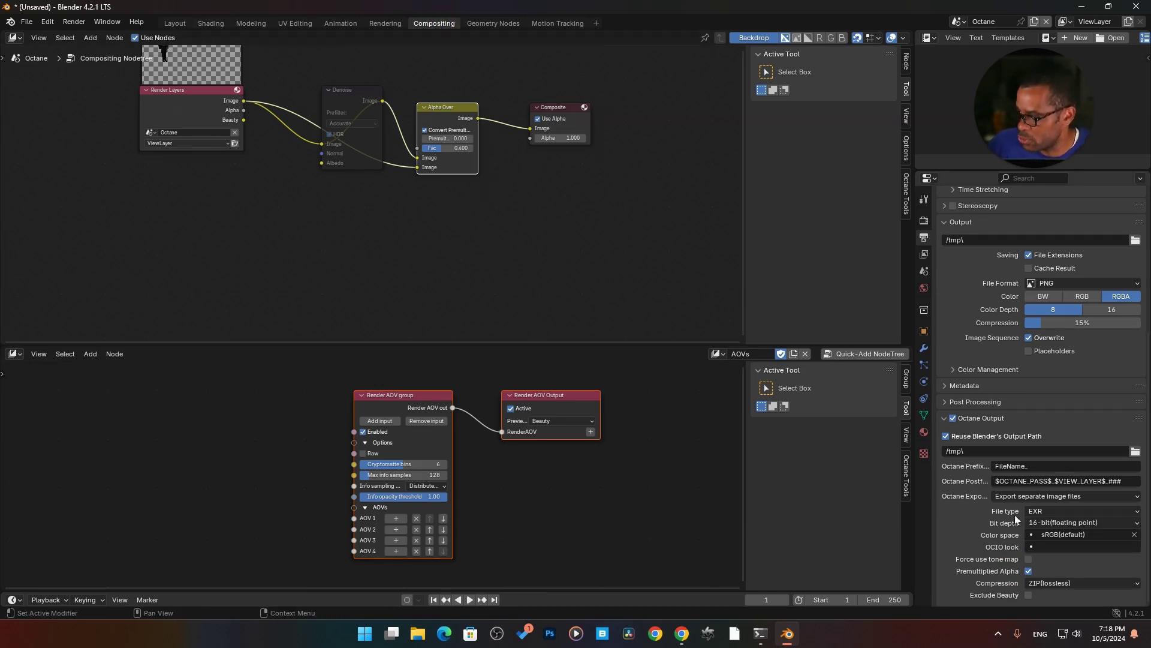
- Turn off Octane Output and render the current frame again
{"action": "left_click", "coordinate": [952, 419]}
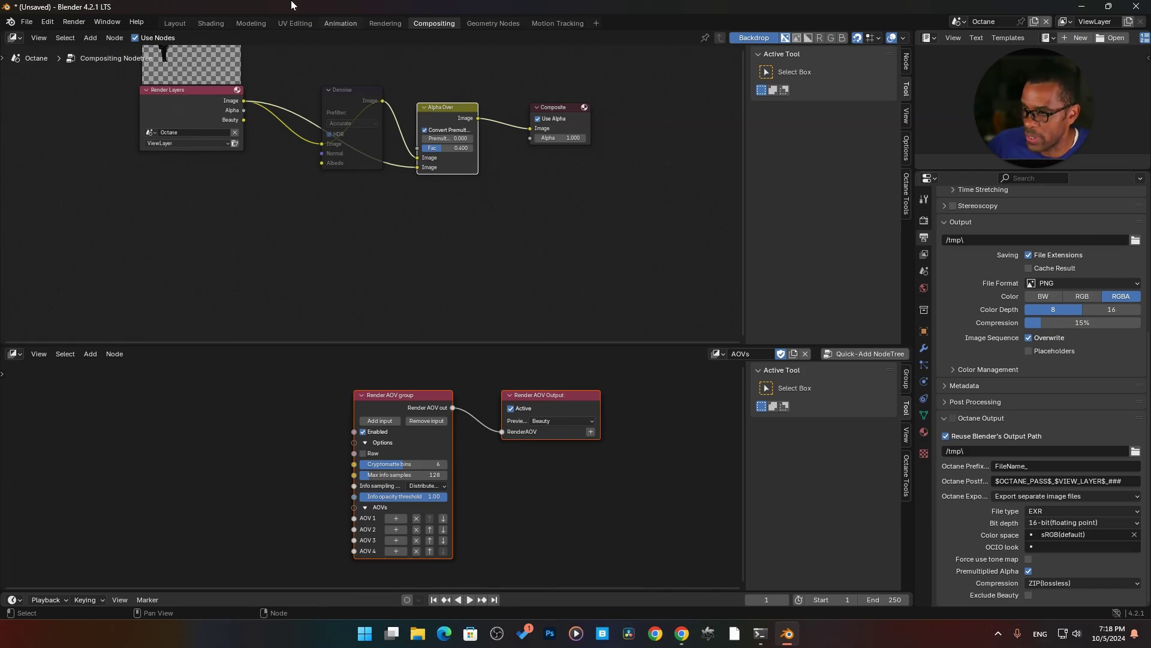
{"action": "left_click", "coordinate": [73, 24]}
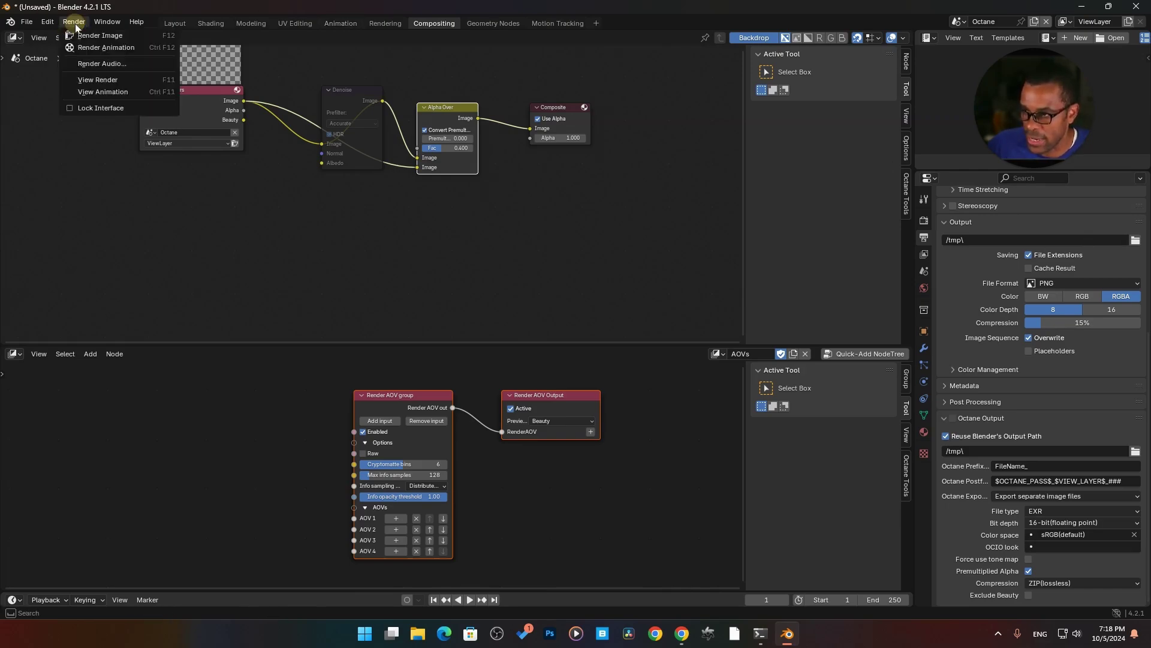
{"action": "left_click", "coordinate": [90, 34]}
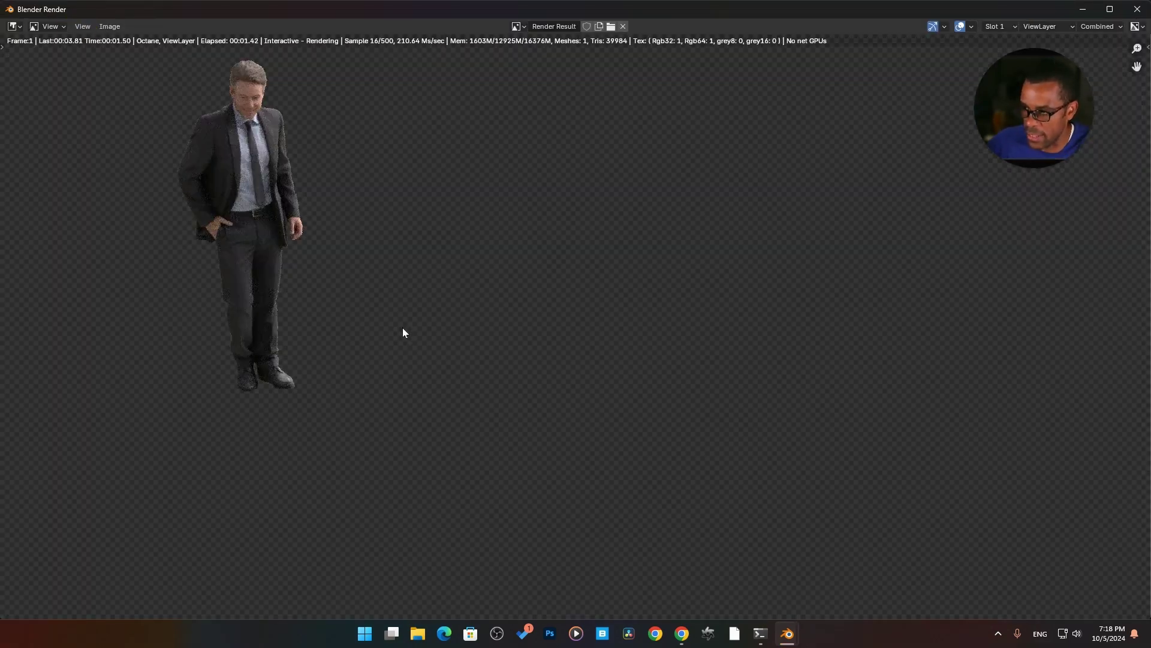
- Save a copy of the finished render to the Desktop as RGBA PNG 'YOUTUBE.png'
{"action": "middle_click_drag", "start_coordinate": [309, 222], "coordinate": [375, 282]}
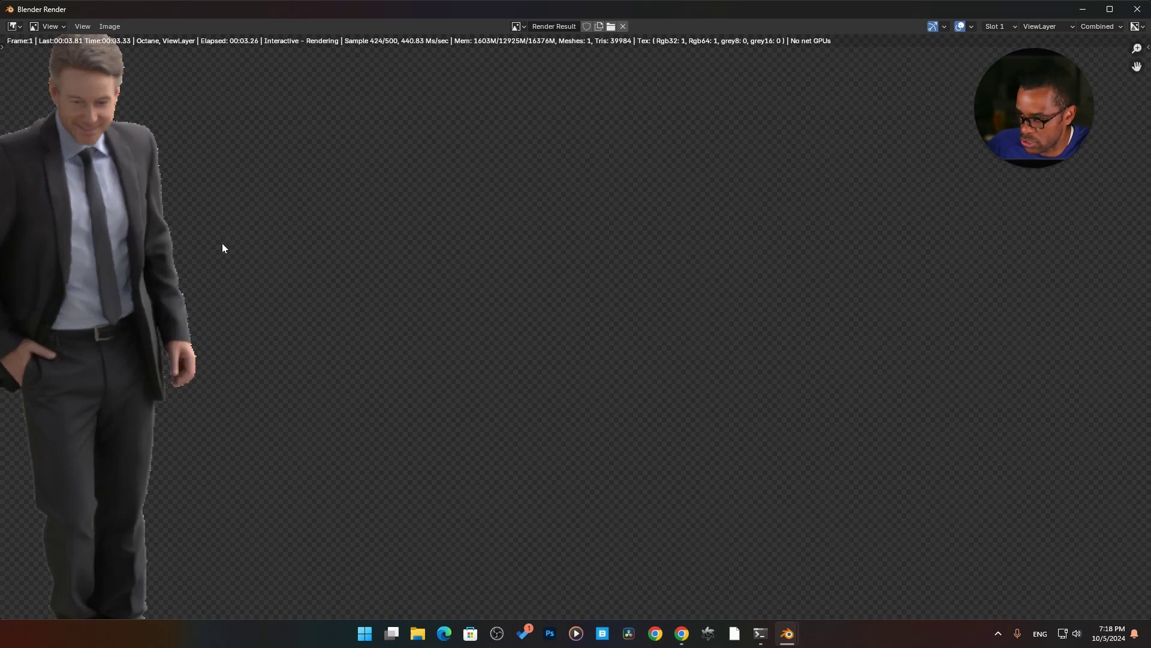
{"action": "left_click", "coordinate": [113, 29]}
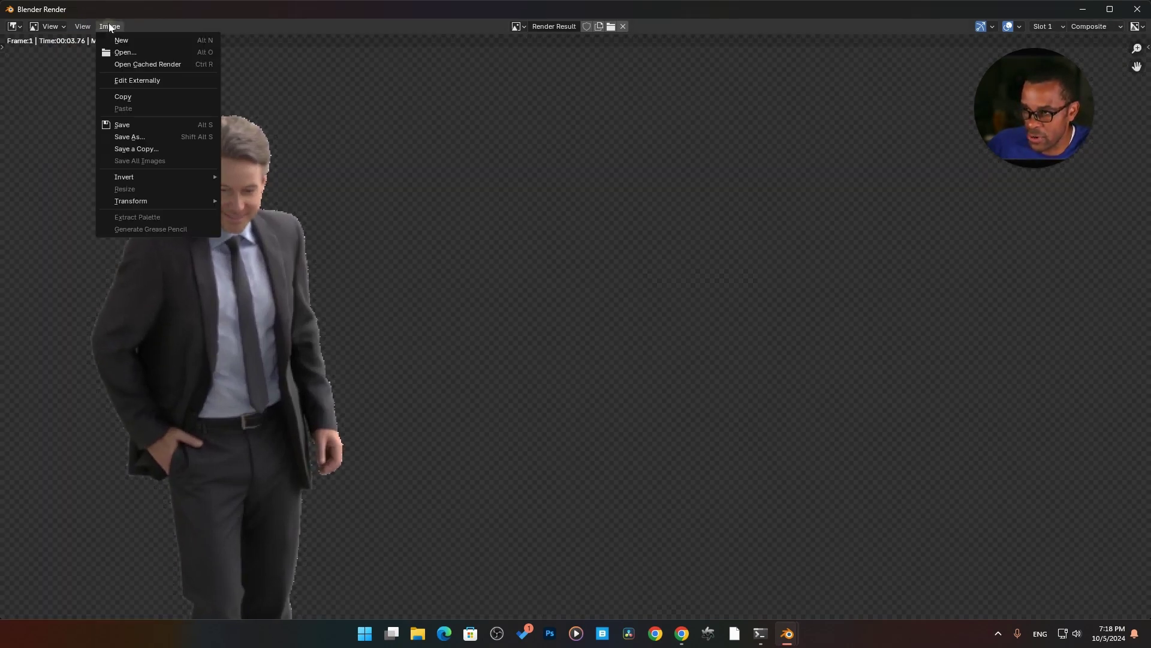
{"action": "left_click", "coordinate": [161, 149]}
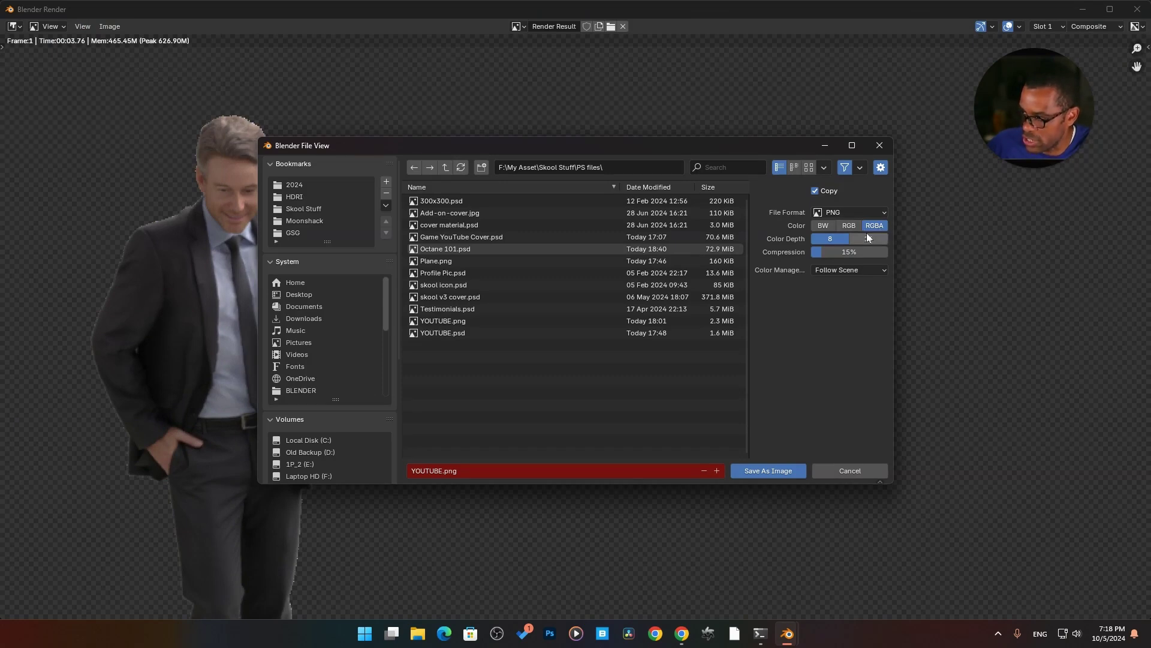
{"action": "left_click", "coordinate": [301, 293]}
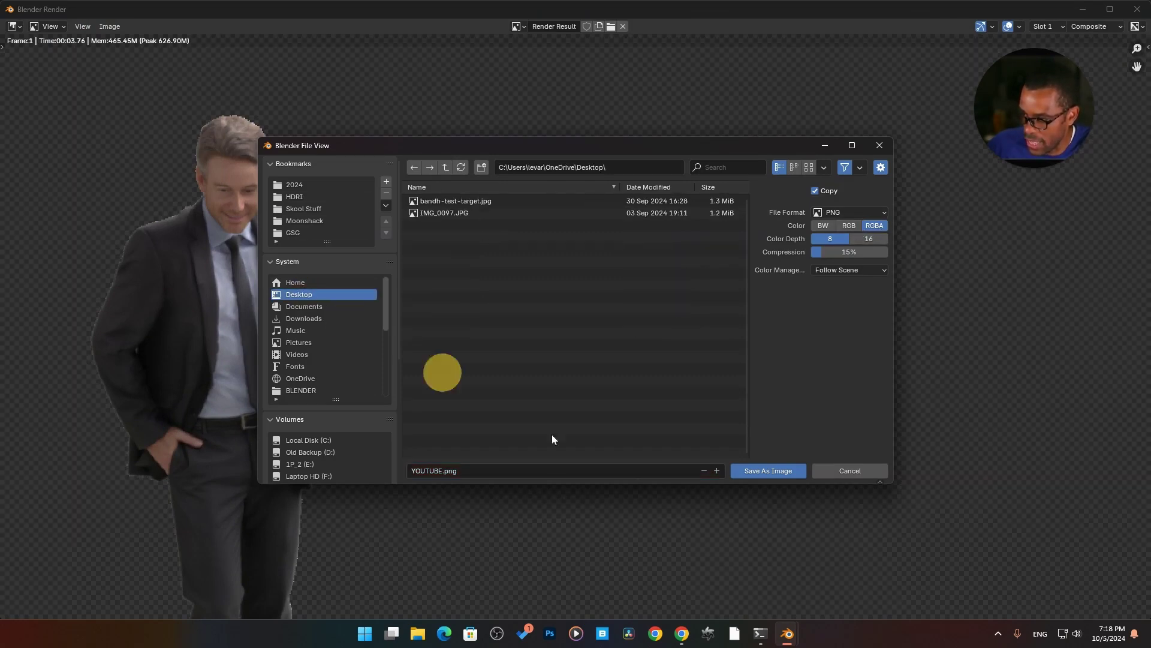
{"action": "left_click", "coordinate": [775, 473]}
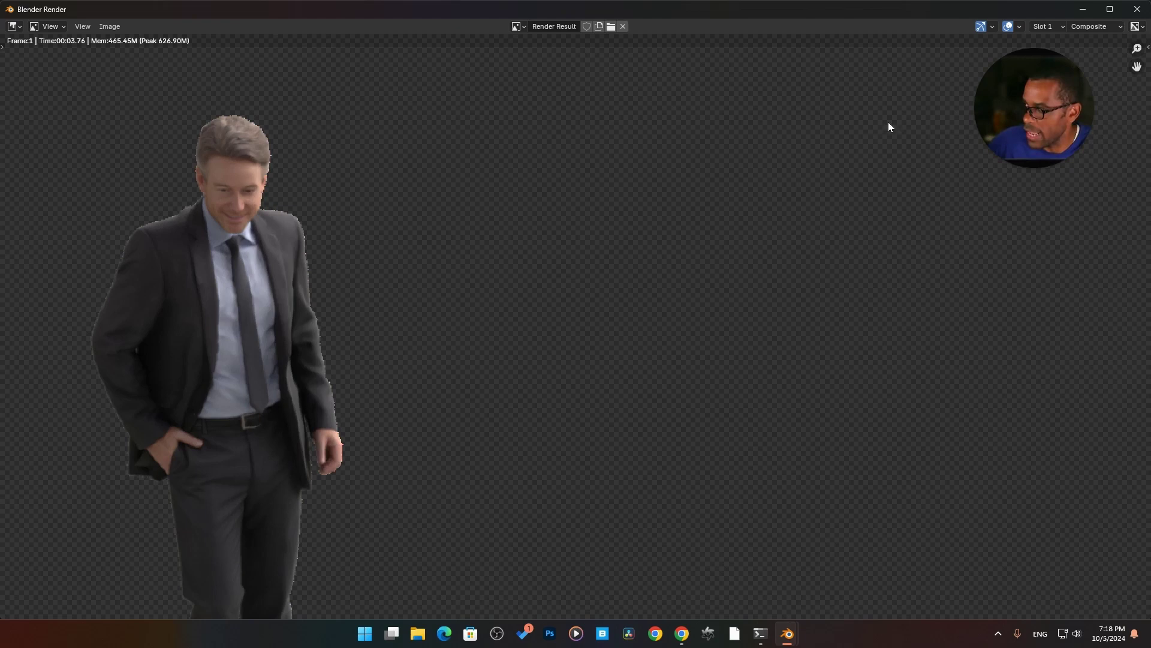
{"action": "left_click", "coordinate": [1080, 10]}
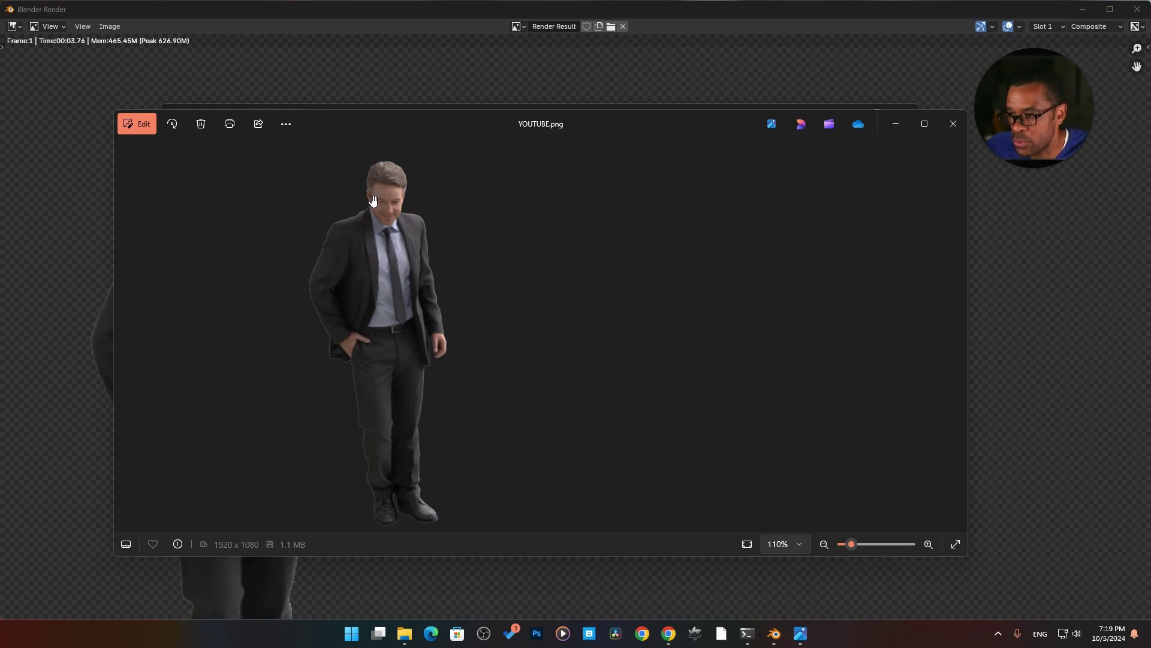
{"action": "left_click", "coordinate": [325, 87]}
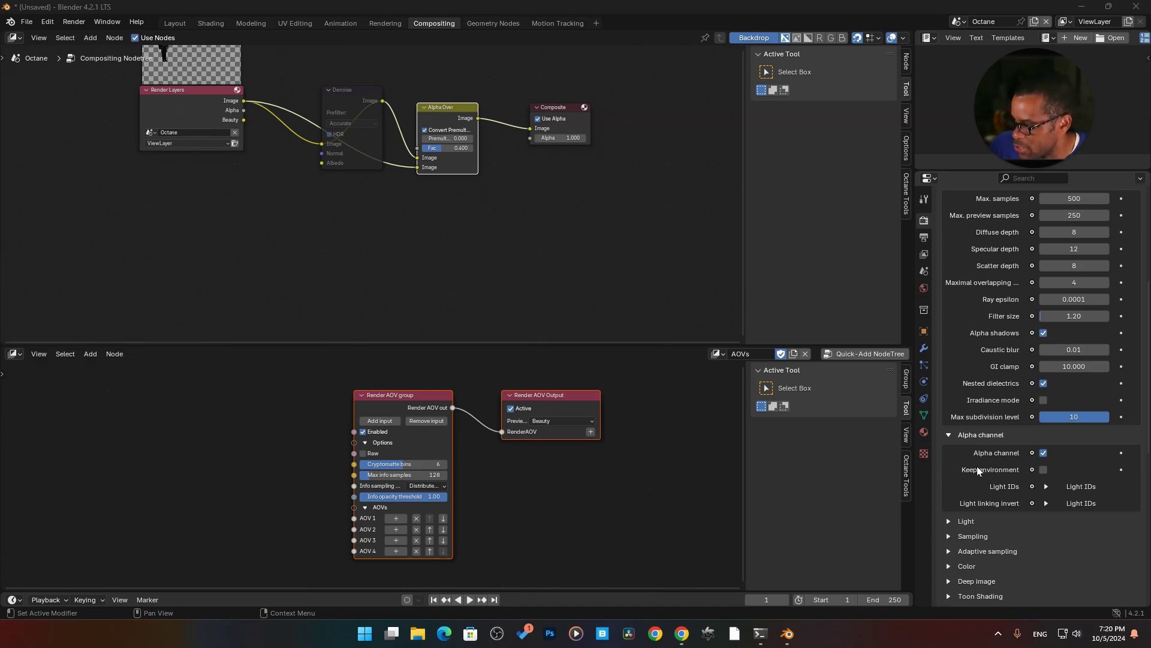
- Expand the Octane kernel's Light settings, review them, and collapse them again
{"action": "left_click", "coordinate": [957, 520]}
{"action": "scroll", "coordinate": [953, 519], "scroll_direction": "down", "scroll_amount": 3}
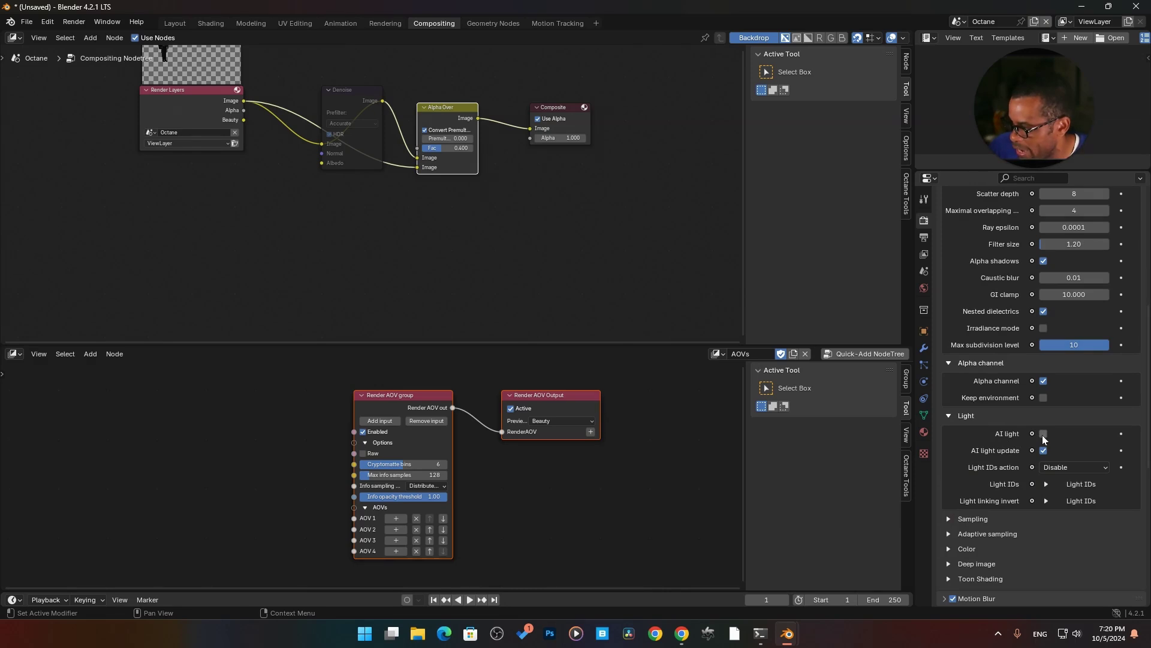
{"action": "left_click", "coordinate": [951, 415]}
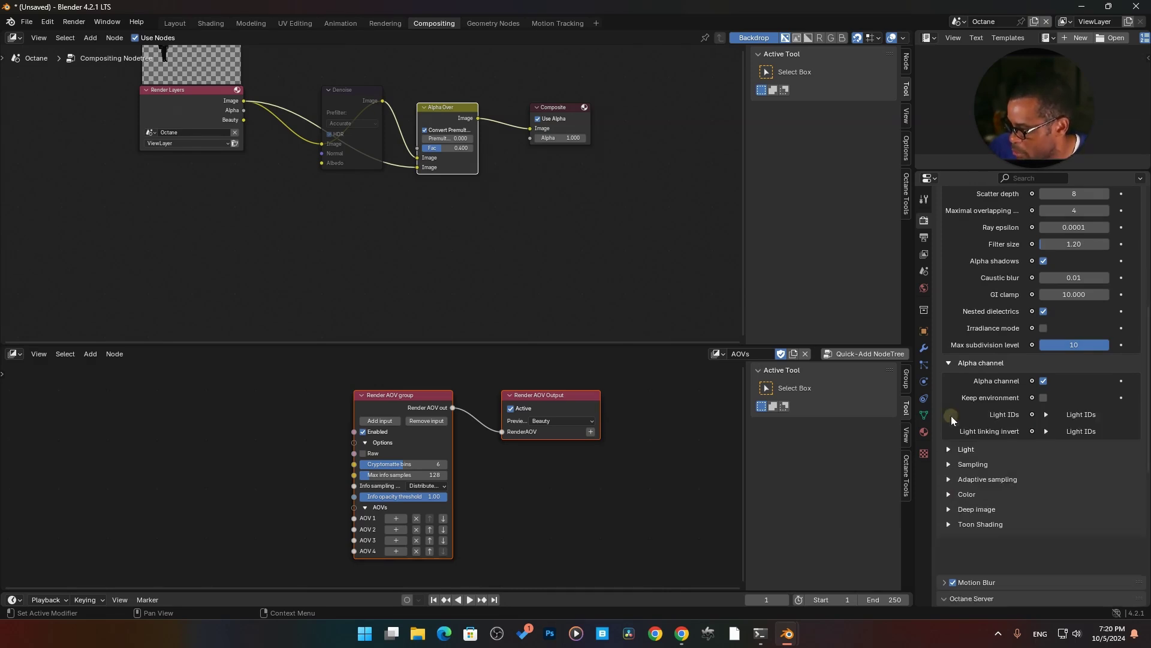
- Review and collapse the Sampling settings, then expand Adaptive sampling
{"action": "left_click", "coordinate": [948, 465]}
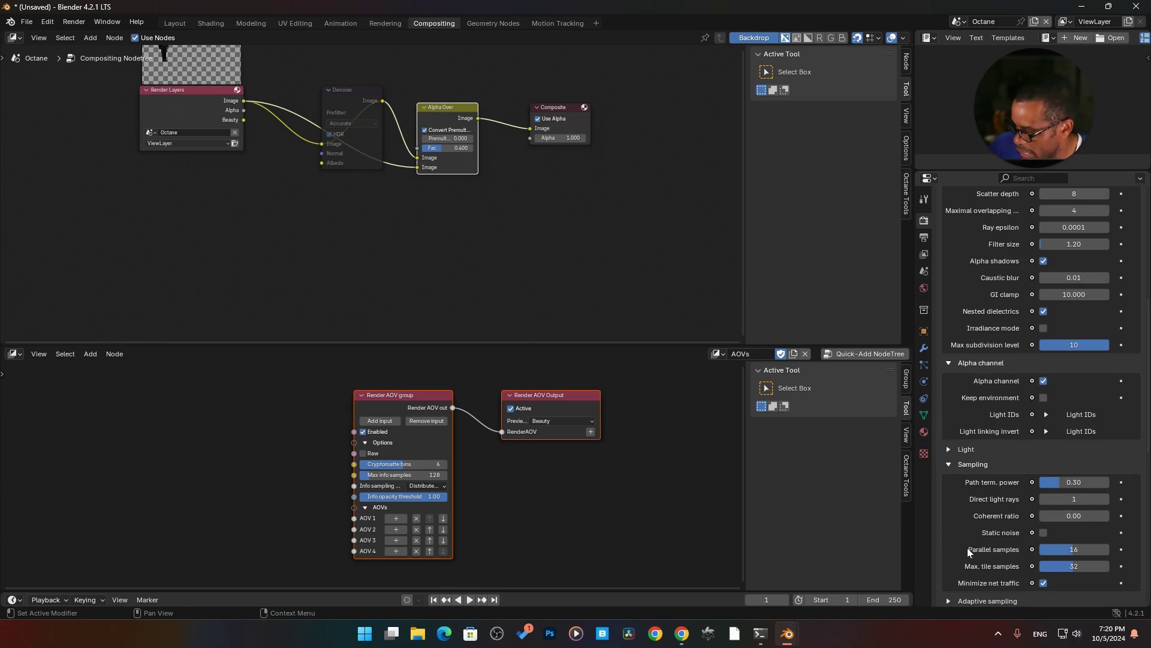
{"action": "scroll", "coordinate": [967, 549], "scroll_direction": "down", "scroll_amount": 2}
{"action": "left_click", "coordinate": [949, 417]}
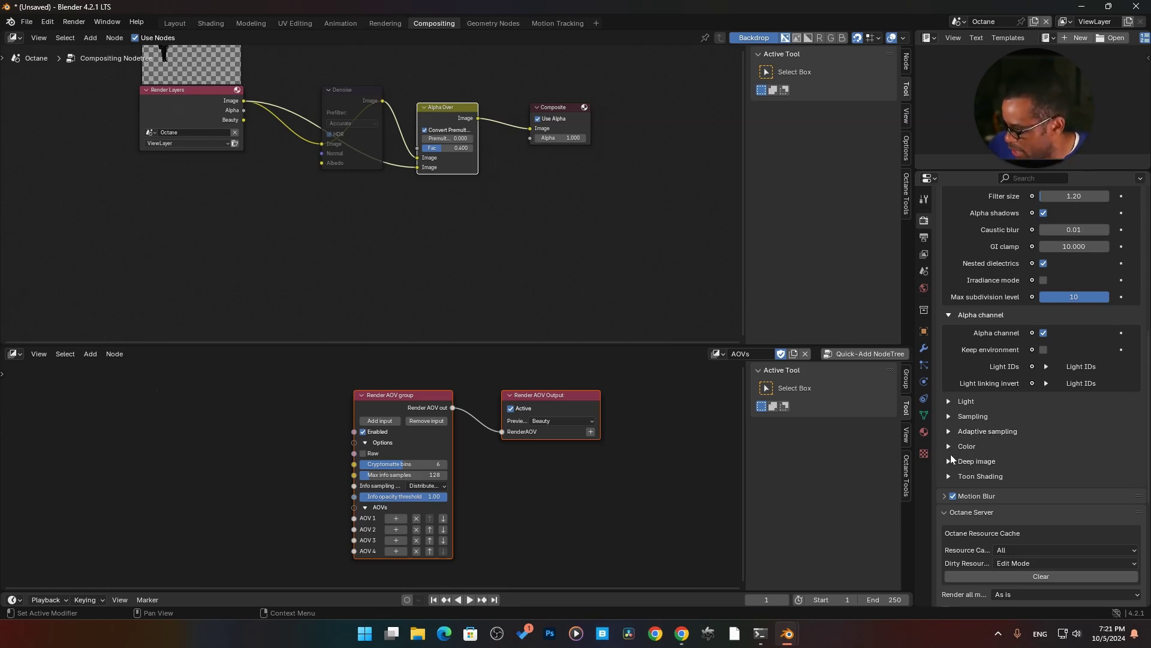
{"action": "left_click", "coordinate": [948, 432]}
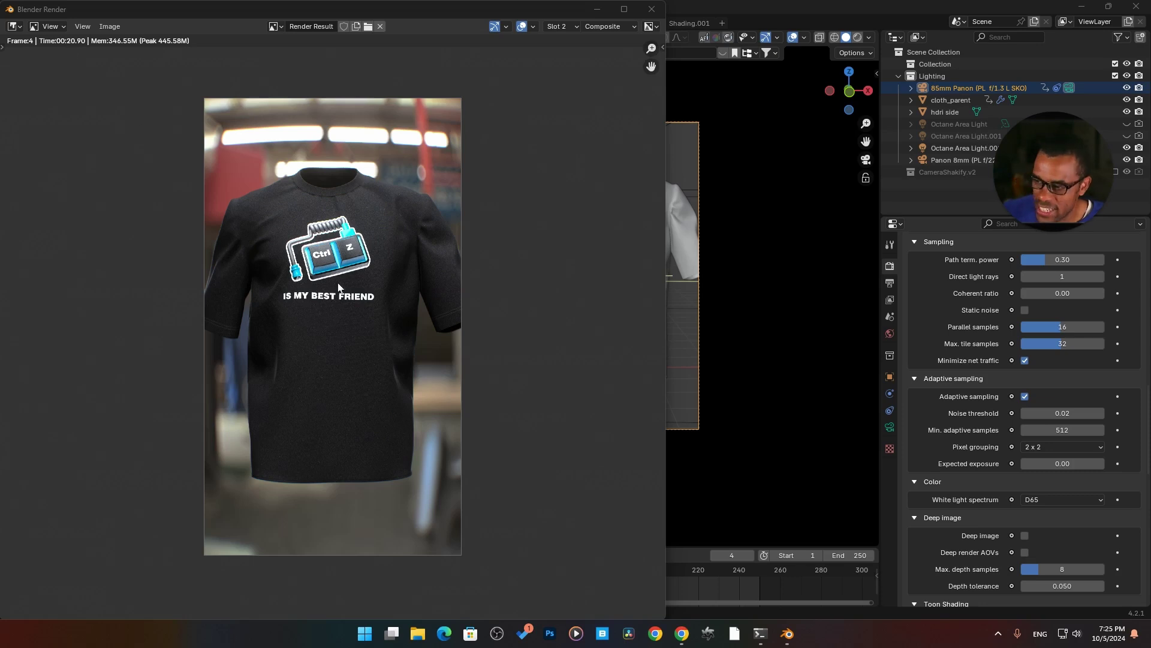
- Switch the render window from Slot 2 to the render stored in Slot 1
{"action": "left_click", "coordinate": [558, 27]}
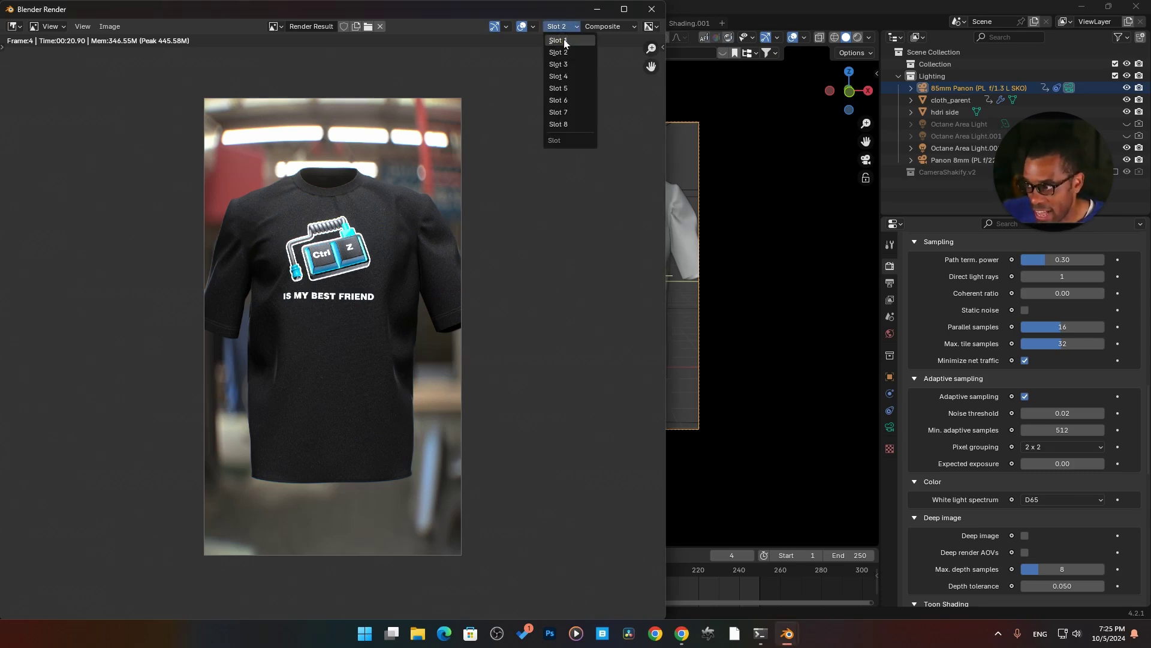
{"action": "left_click", "coordinate": [565, 41]}
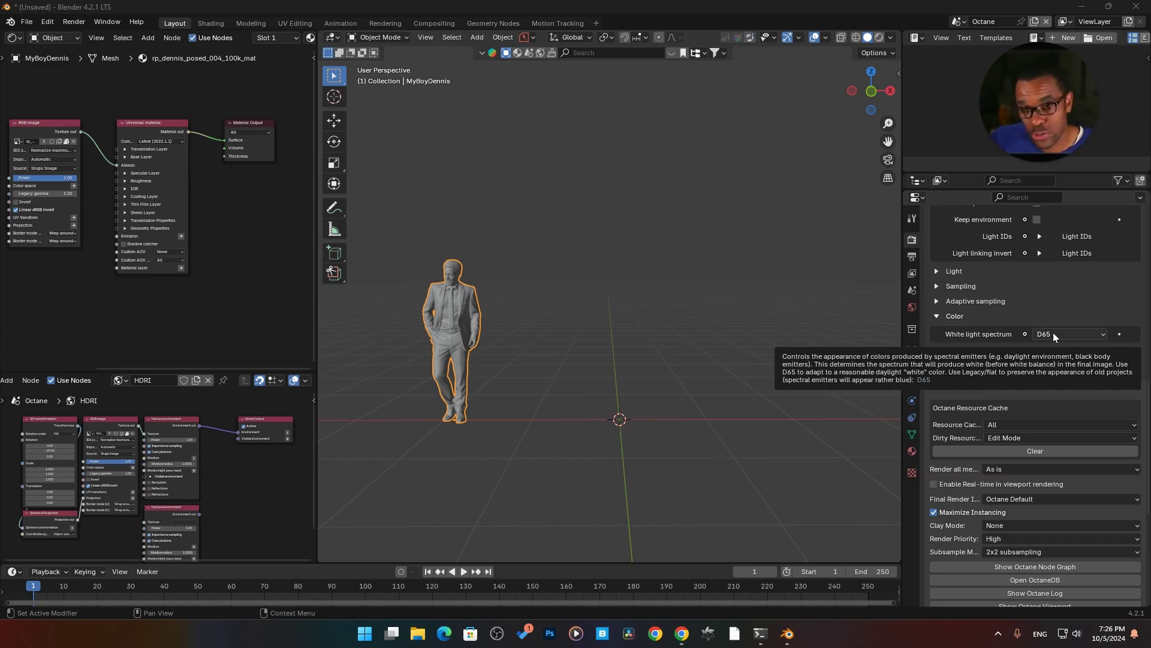
- Keep the White light spectrum at D65 and collapse the Color settings
{"action": "left_click", "coordinate": [1052, 334]}
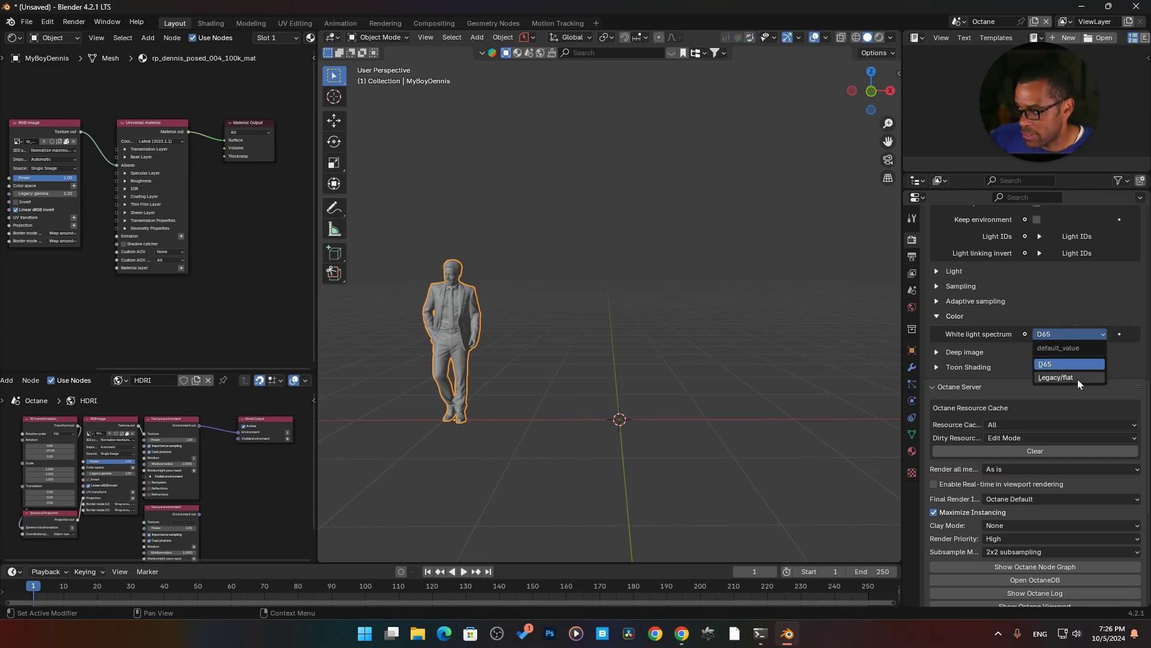
{"action": "left_click", "coordinate": [1066, 364]}
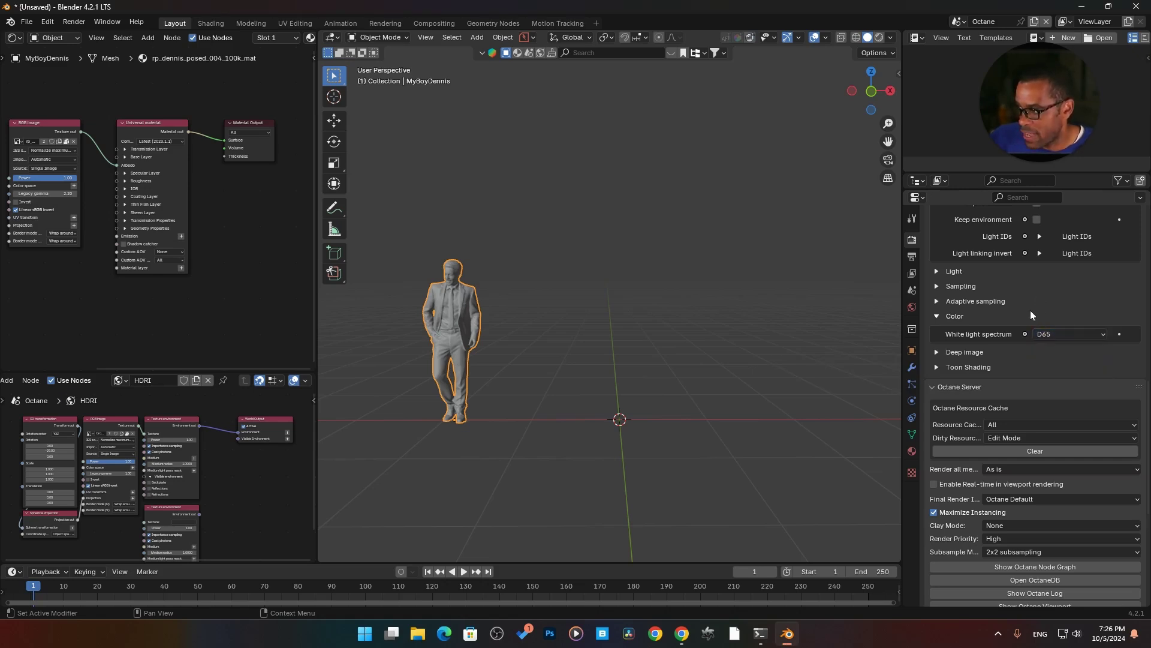
{"action": "left_click", "coordinate": [937, 316]}
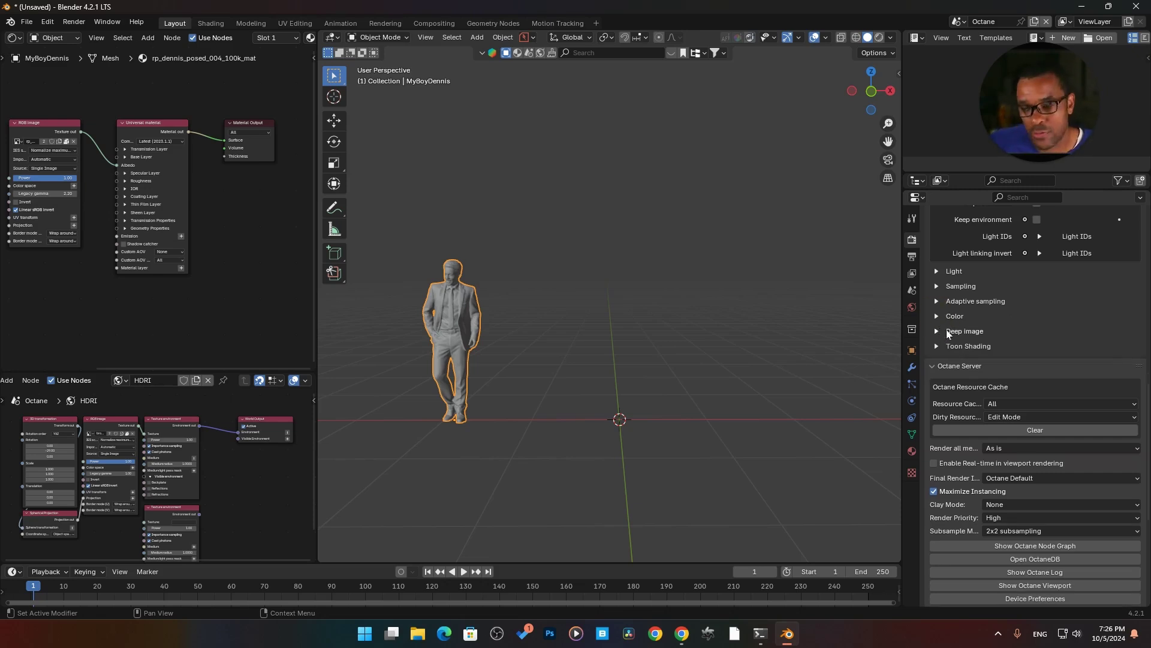
- Expand and collapse the Deep image and Toon Shading sections
{"action": "left_click", "coordinate": [948, 332]}
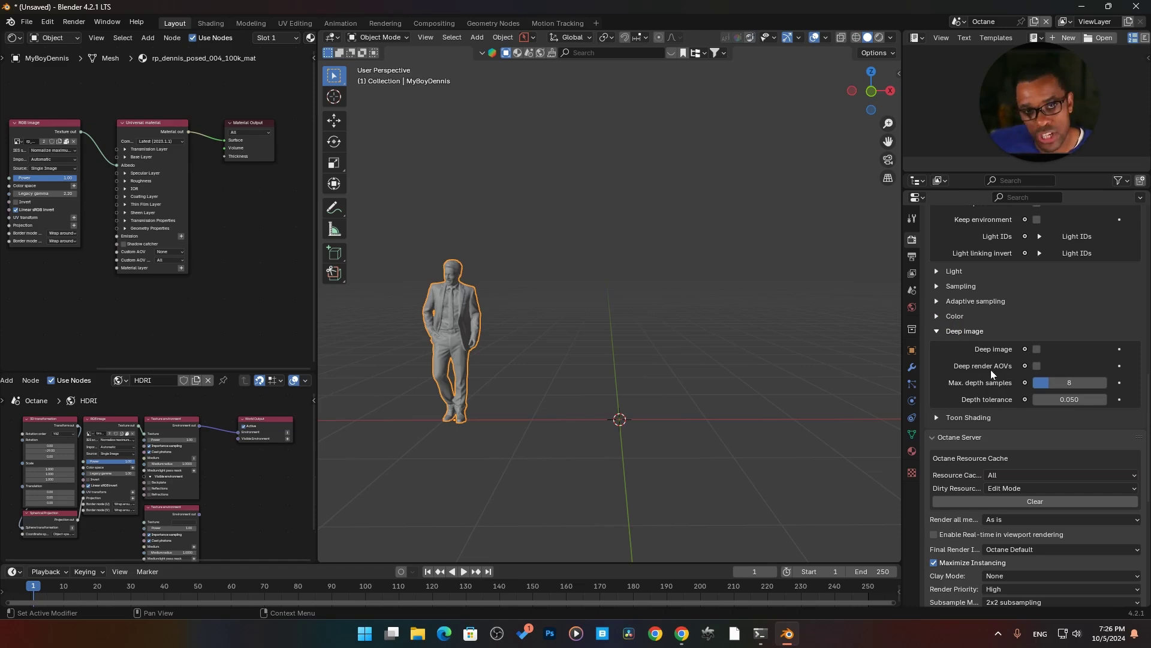
{"action": "left_click", "coordinate": [940, 331]}
{"action": "left_click", "coordinate": [941, 348]}
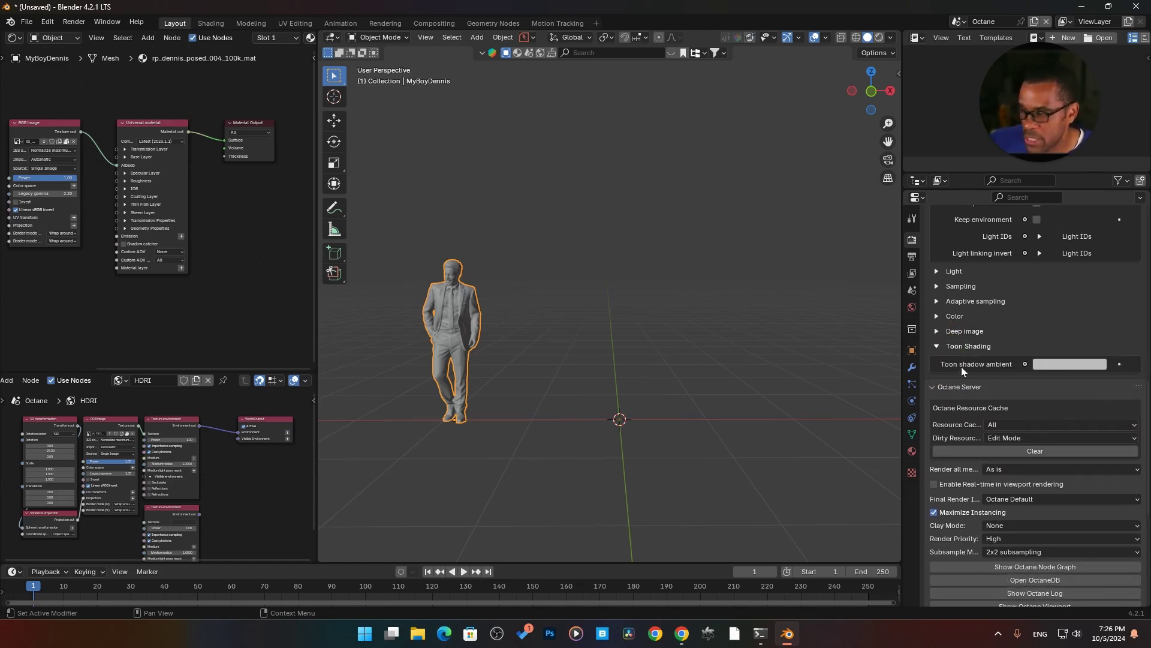
{"action": "left_click", "coordinate": [942, 345]}
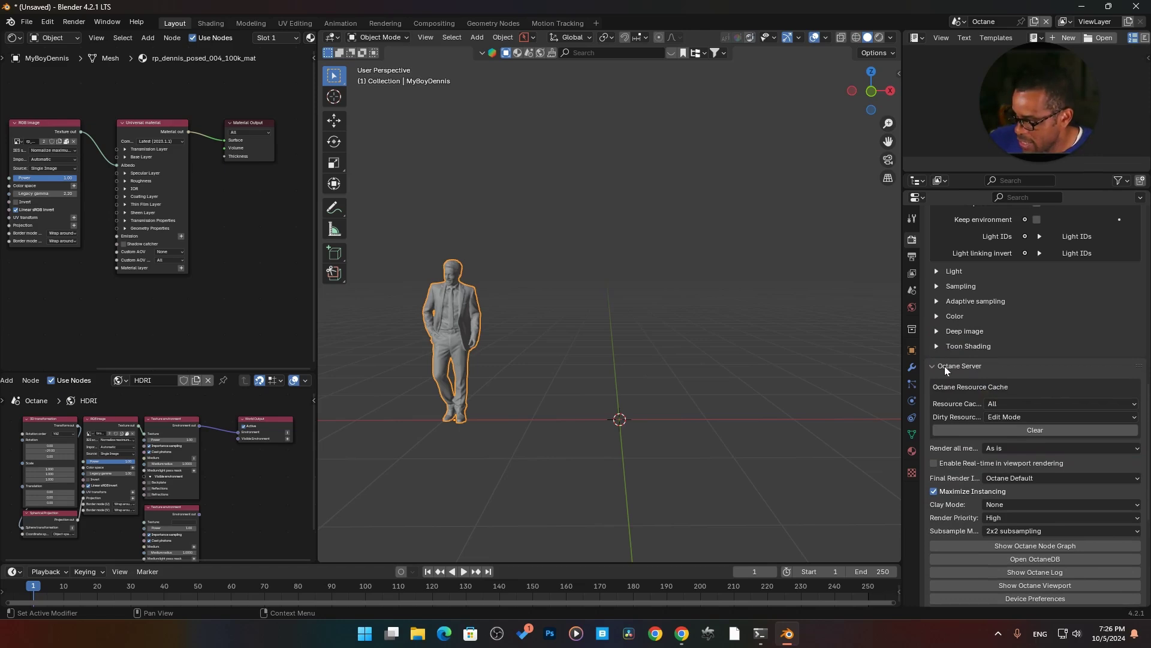
- Widen the properties editor and keep Resource Cache System set to All
{"action": "scroll", "coordinate": [960, 358], "scroll_direction": "down", "scroll_amount": 5}
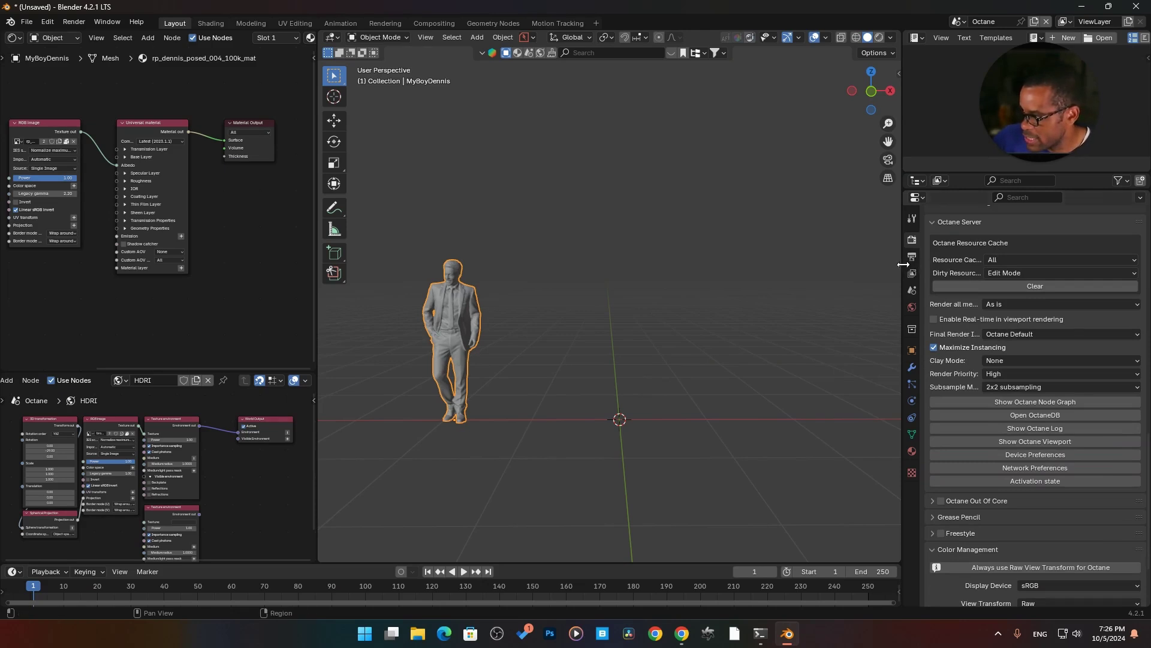
{"action": "left_click_drag", "start_coordinate": [902, 262], "coordinate": [736, 290]}
{"action": "left_click", "coordinate": [883, 264]}
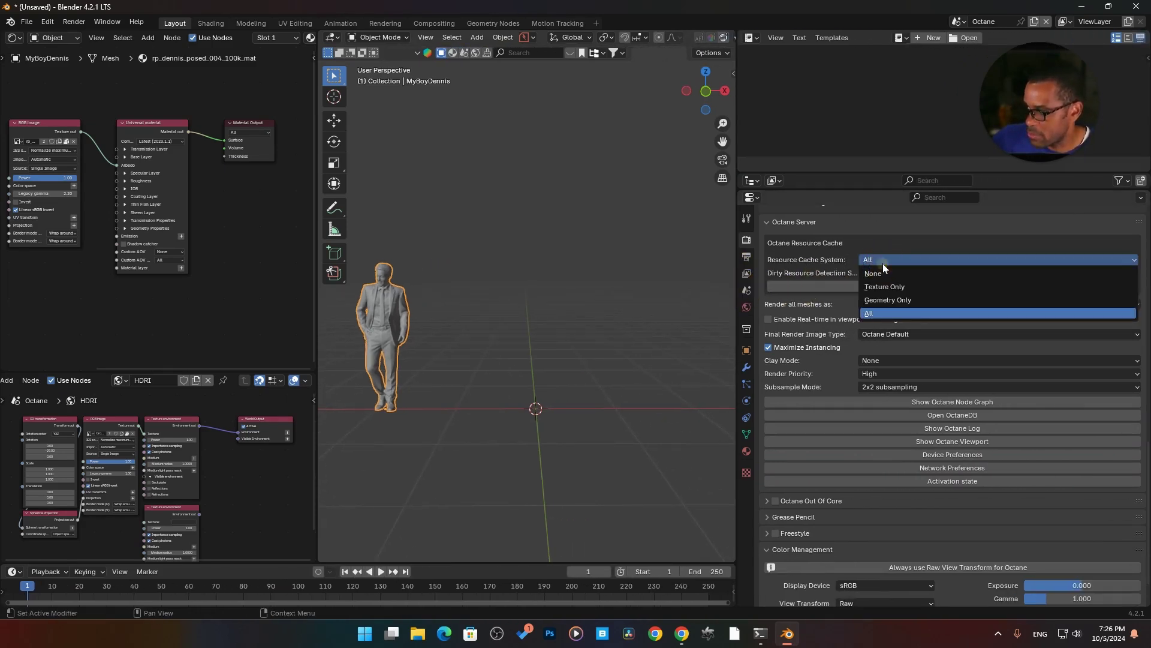
{"action": "left_click", "coordinate": [892, 312]}
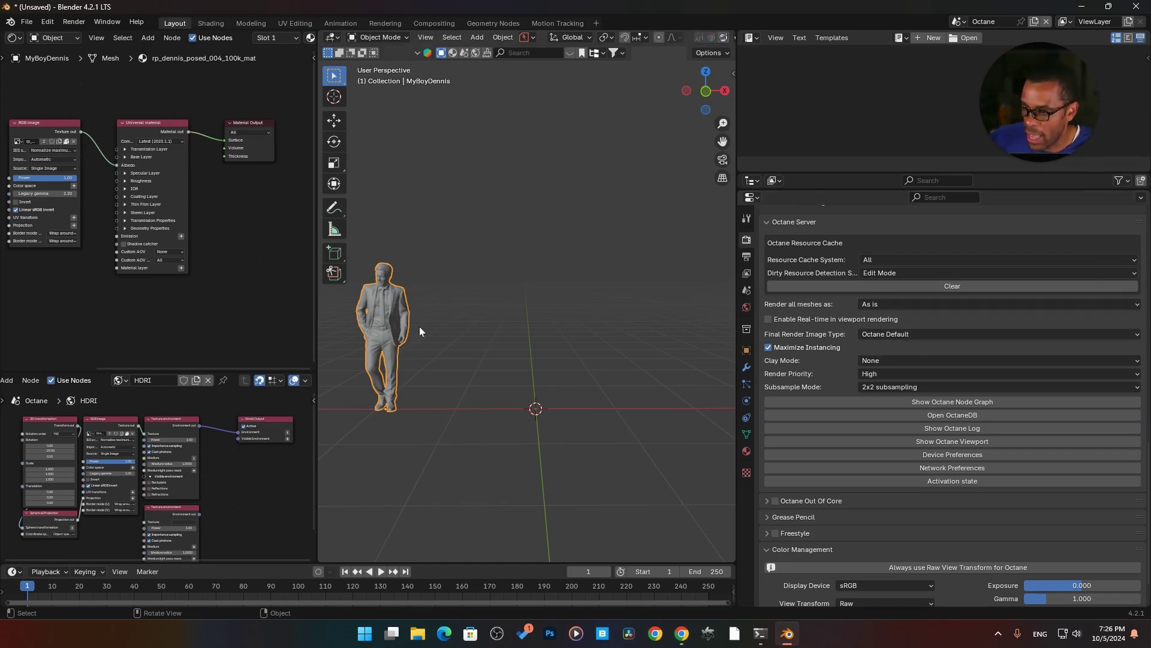
- Frame the selected figure and switch the viewport to a live Octane rendered preview
{"action": "key", "text": "KP_Decimal"}
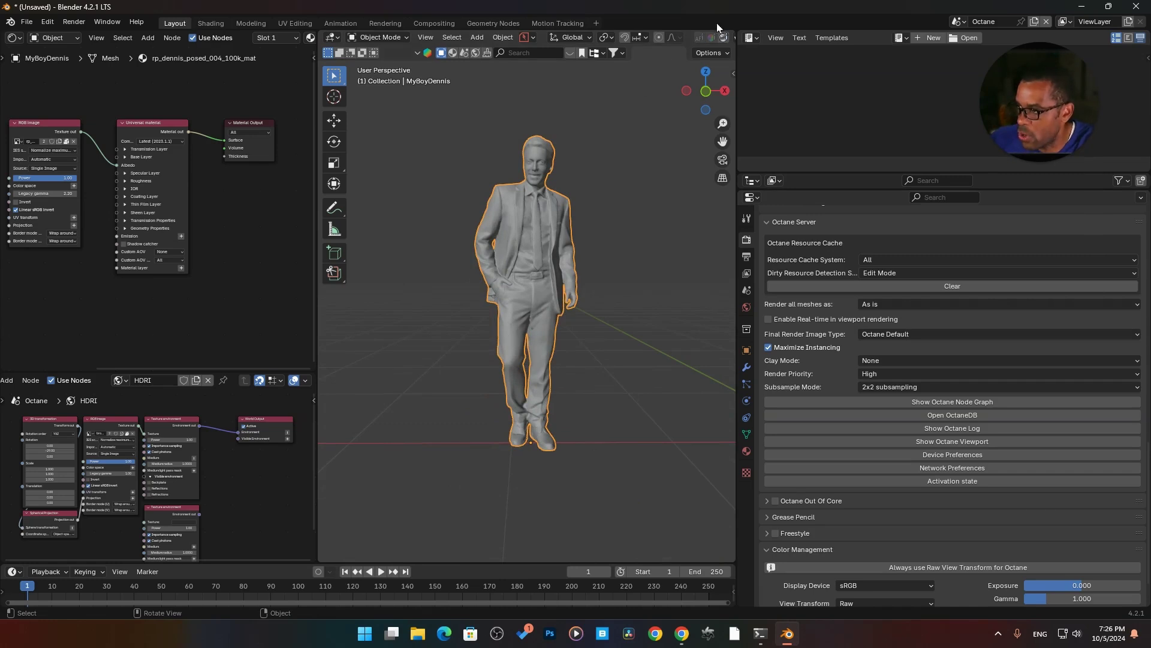
{"action": "scroll", "coordinate": [703, 34], "scroll_direction": "down", "scroll_amount": 6}
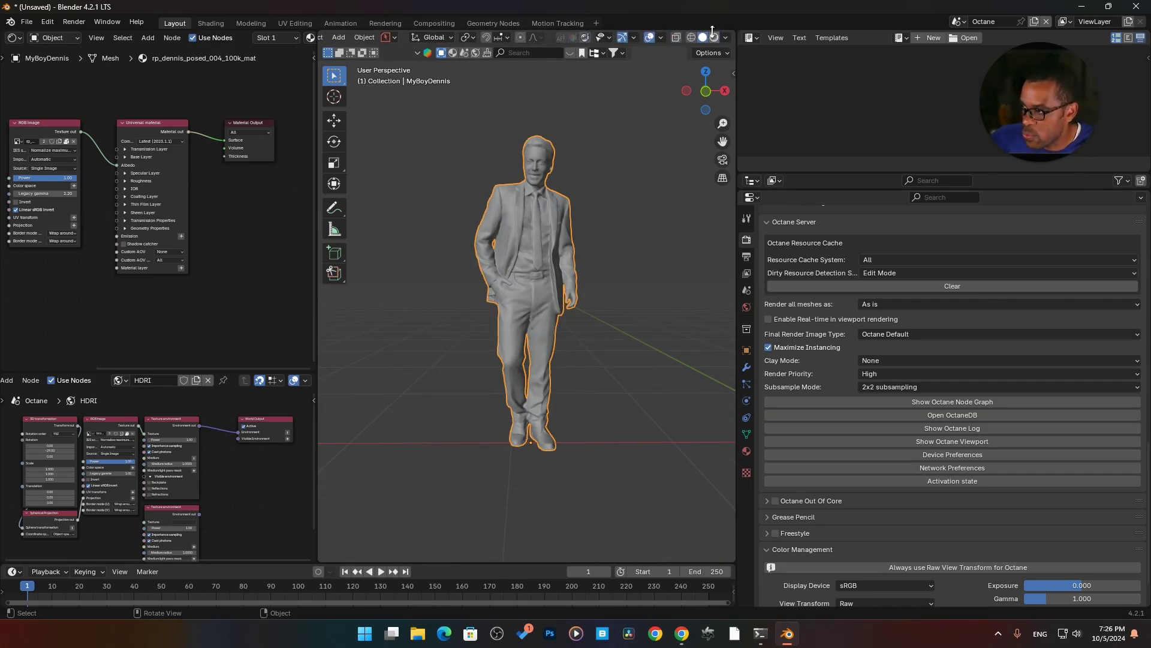
{"action": "left_click", "coordinate": [713, 37]}
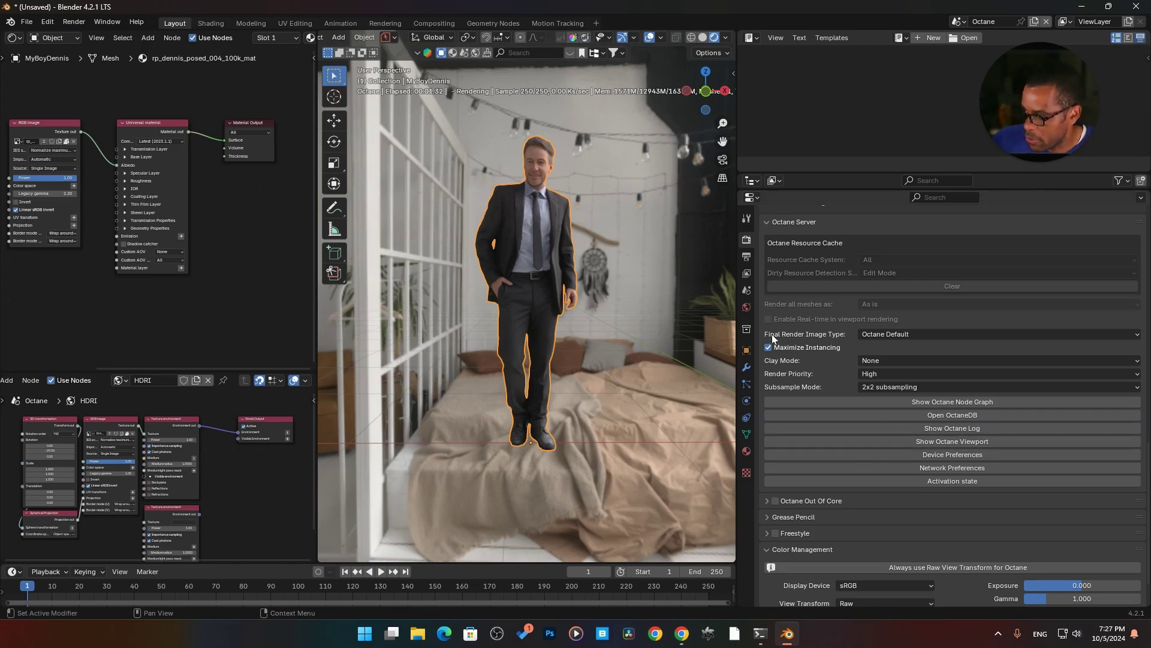
{"action": "left_click", "coordinate": [885, 334]}
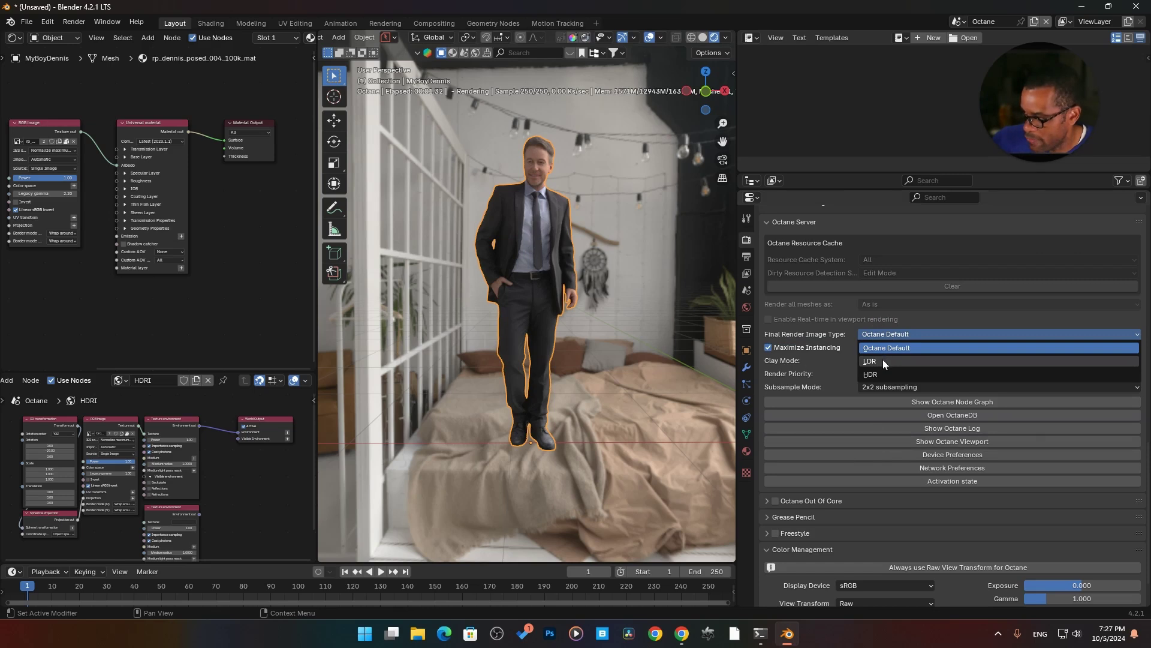
{"action": "key", "text": "Escape"}
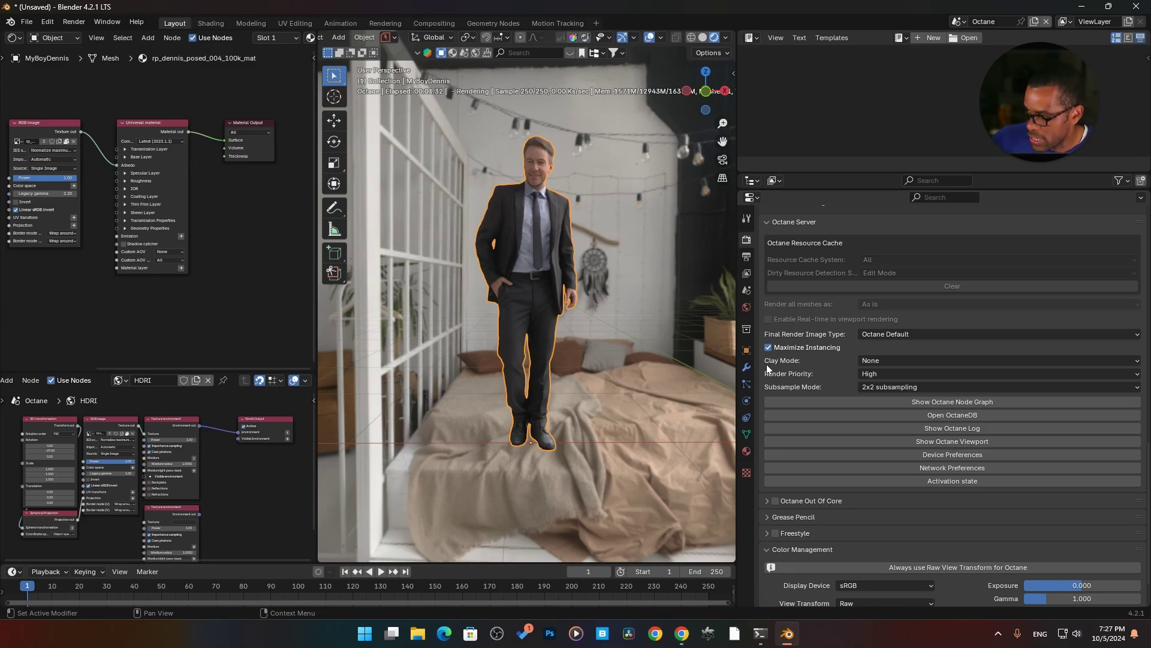
{"action": "left_click", "coordinate": [868, 361]}
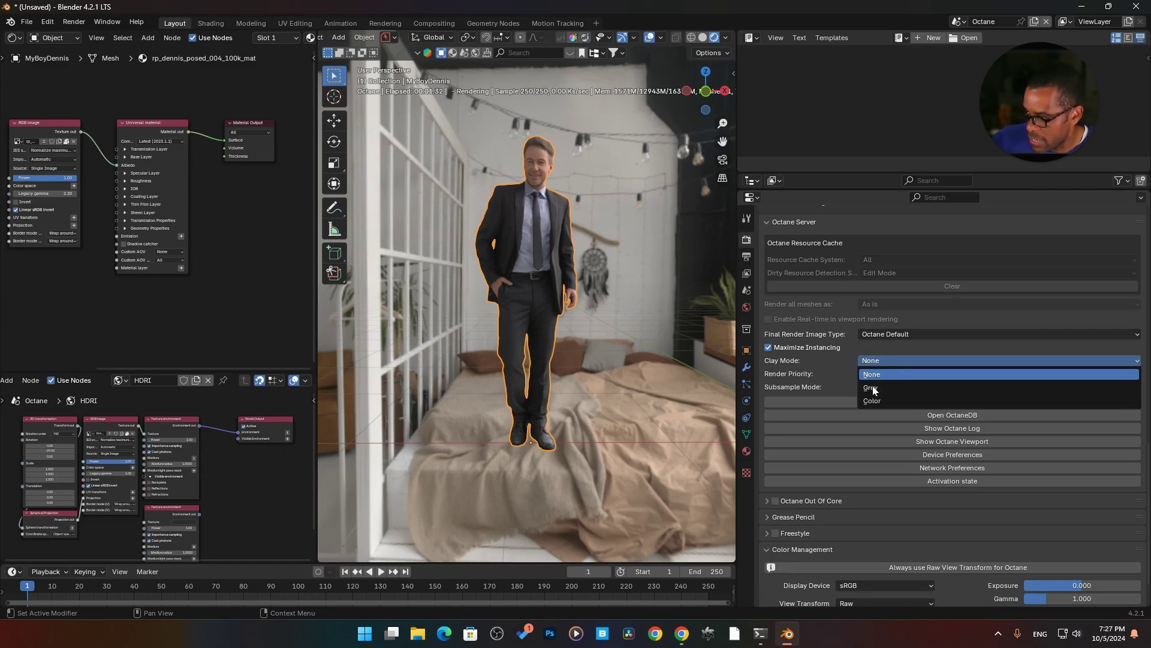
{"action": "left_click", "coordinate": [872, 386]}
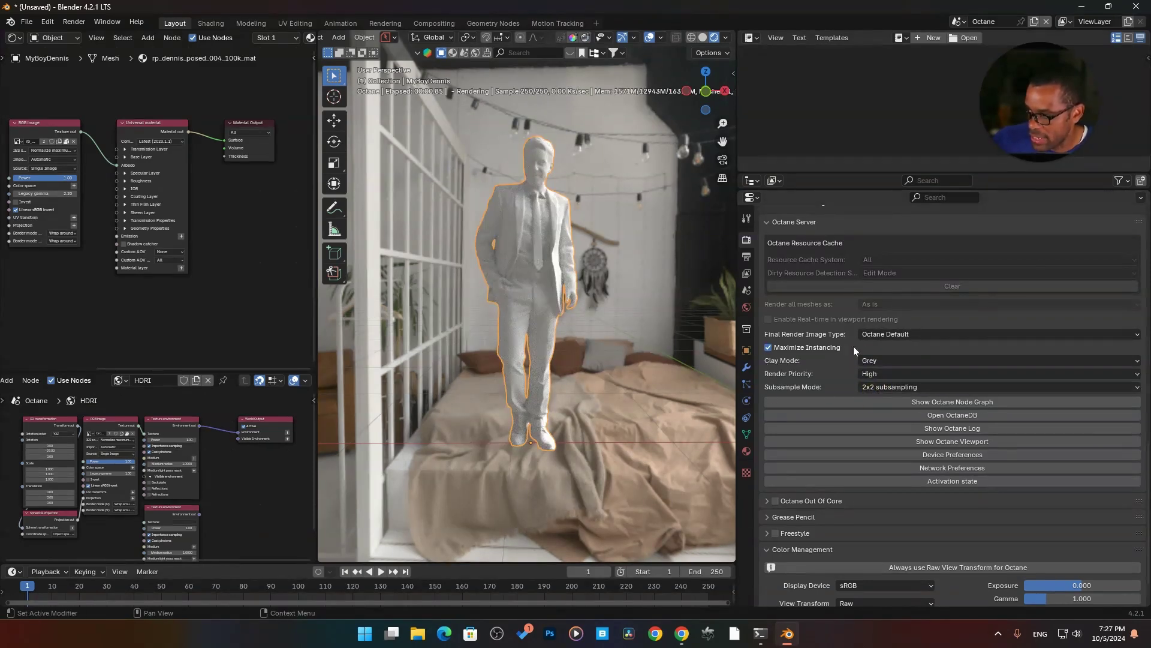
{"action": "left_click", "coordinate": [886, 360]}
{"action": "left_click", "coordinate": [874, 400]}
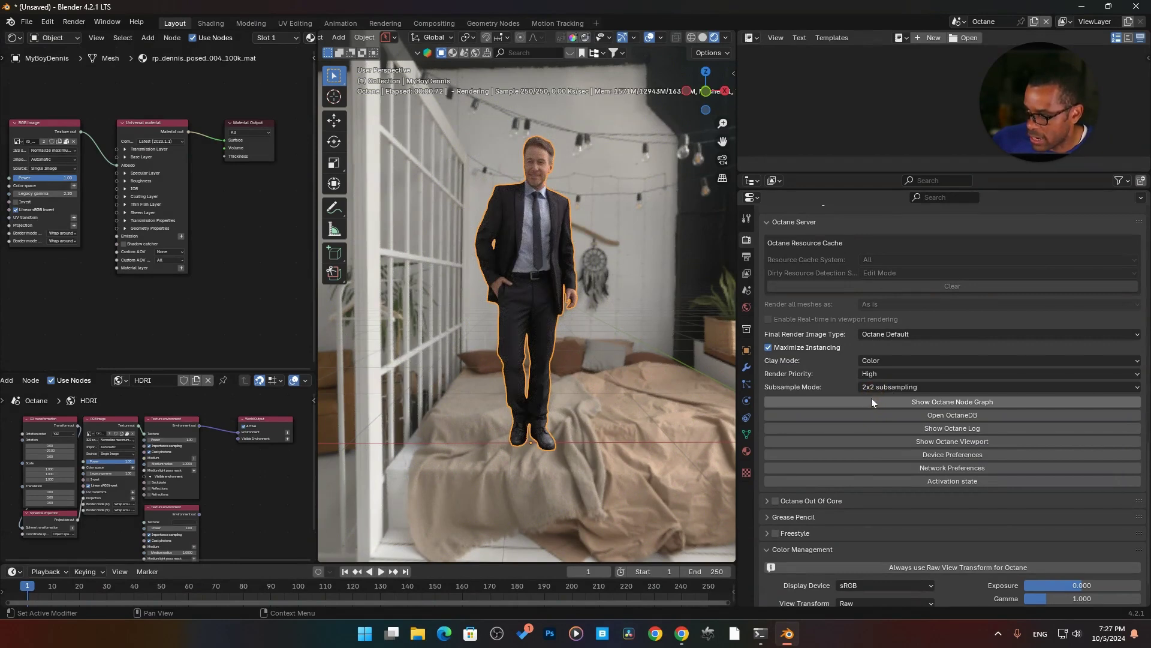
{"action": "left_click", "coordinate": [886, 362]}
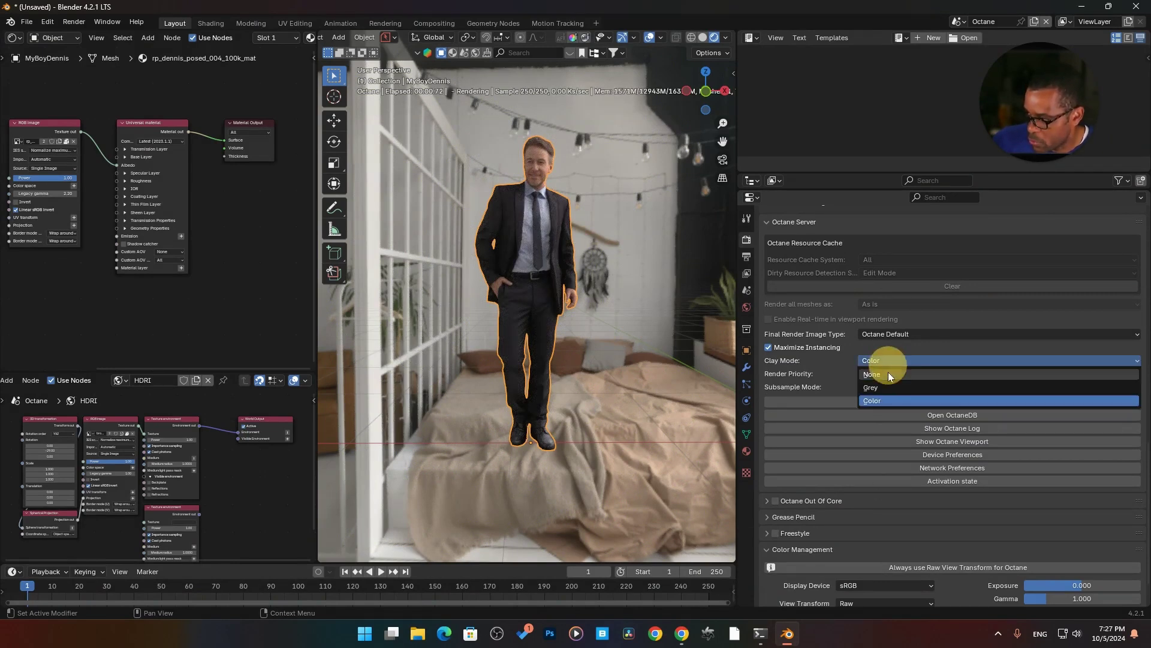
{"action": "left_click", "coordinate": [883, 390]}
{"action": "middle_click_drag", "start_coordinate": [552, 270], "coordinate": [540, 295]}
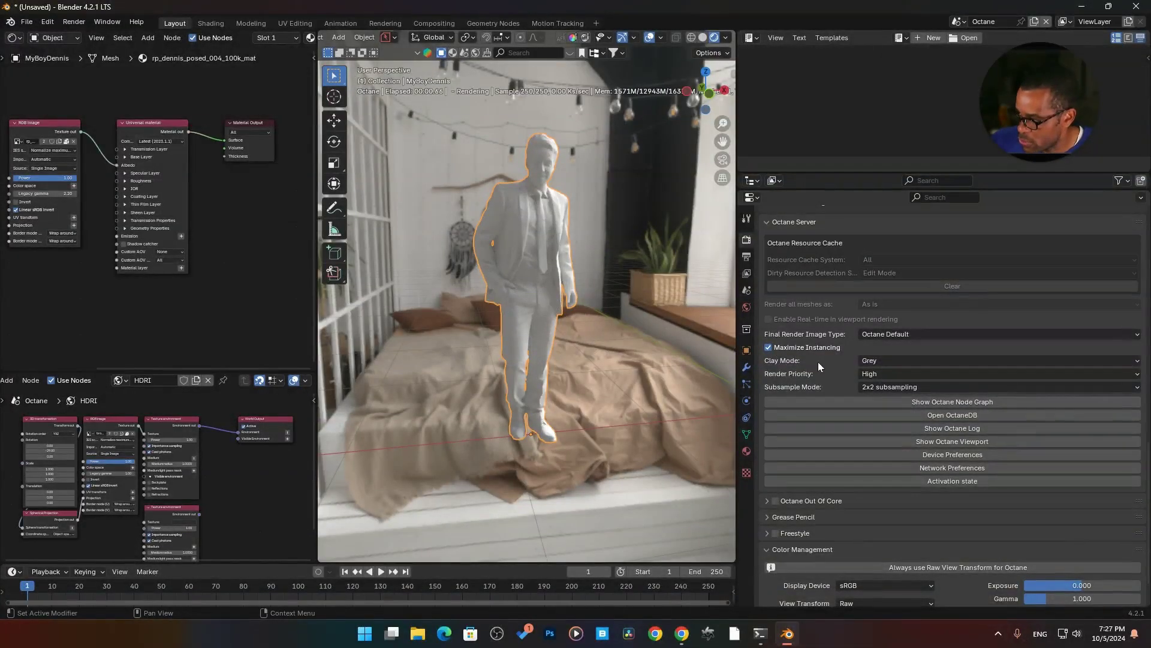
{"action": "left_click", "coordinate": [890, 358]}
{"action": "left_click", "coordinate": [881, 373]}
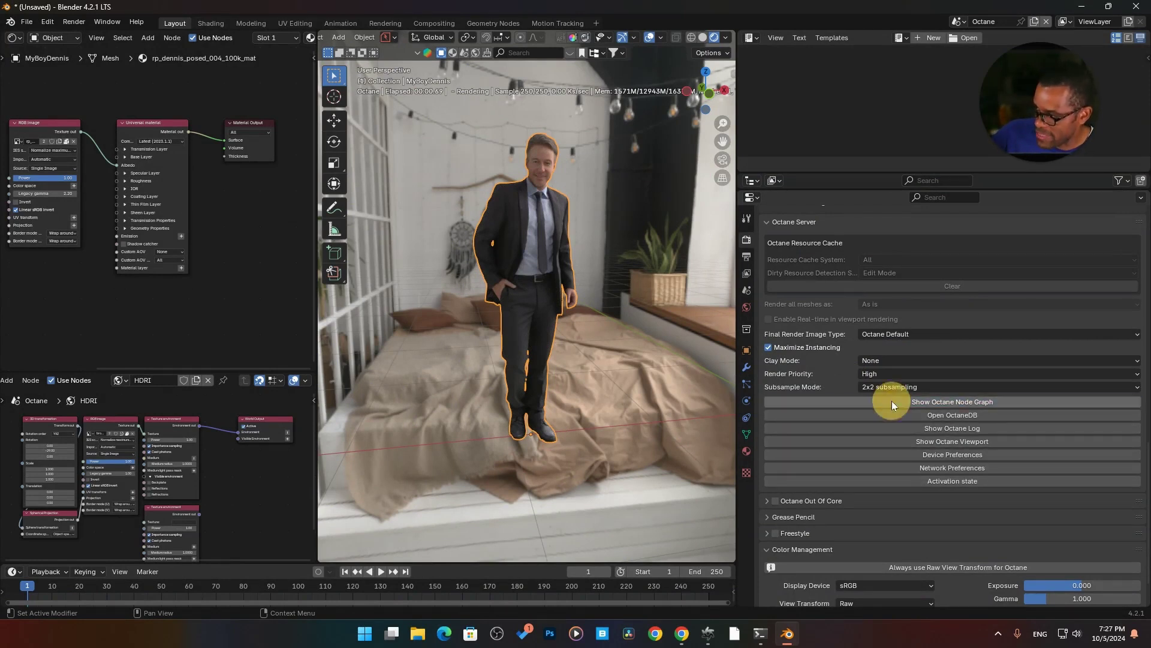
- Inspect the Octane node graph, zooming and panning to the kernel nodes, then close it
{"action": "left_click", "coordinate": [708, 633]}
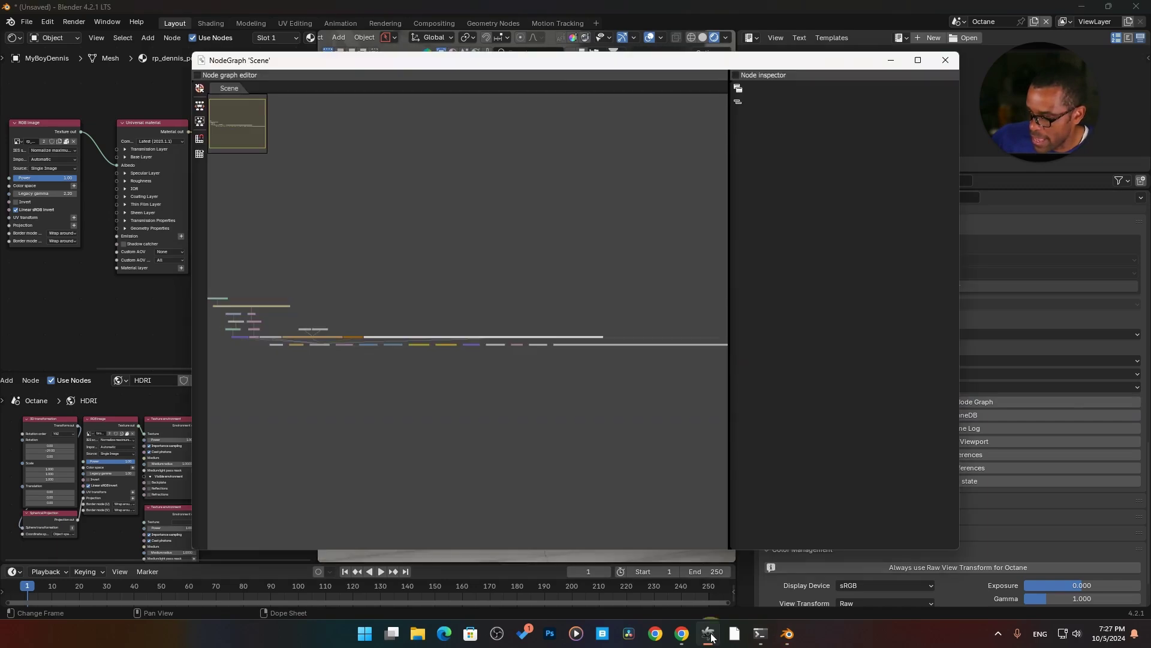
{"action": "scroll", "coordinate": [345, 312], "scroll_direction": "up", "scroll_amount": 8}
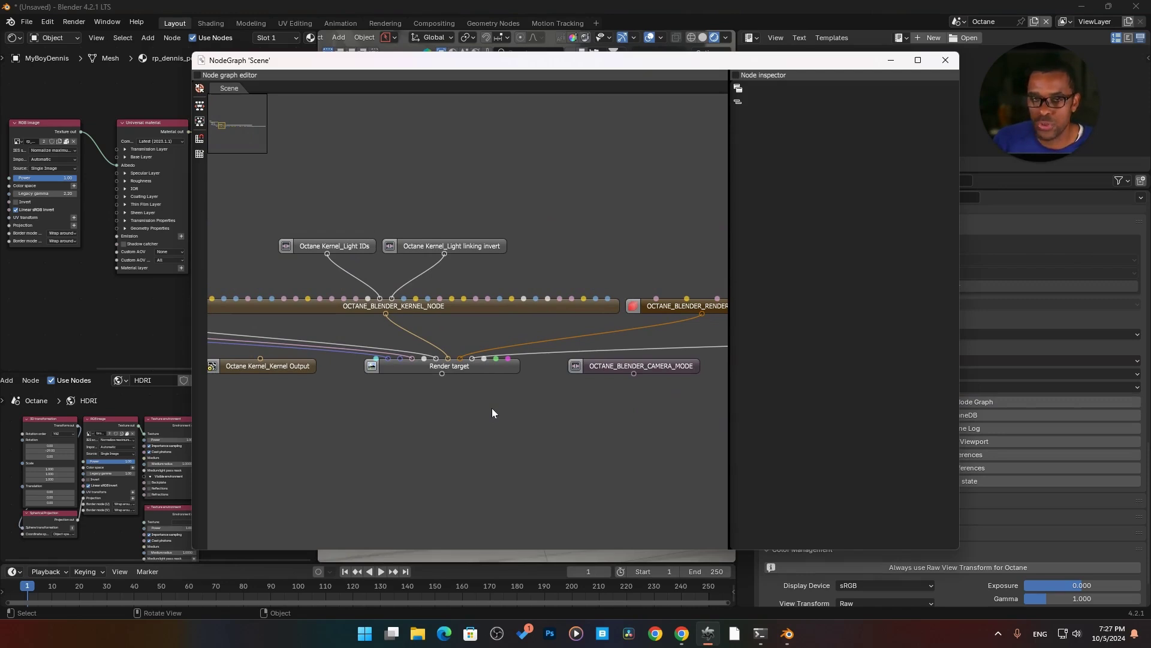
{"action": "middle_click_drag", "start_coordinate": [491, 413], "coordinate": [556, 381]}
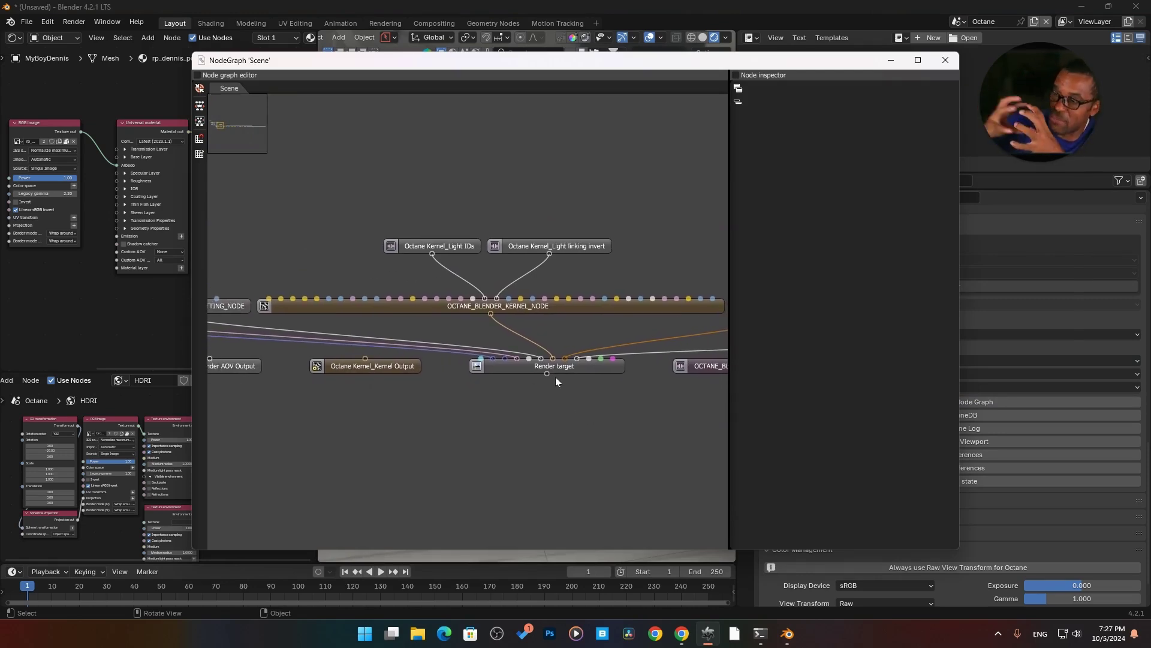
{"action": "scroll", "coordinate": [512, 380], "scroll_direction": "down", "scroll_amount": 1}
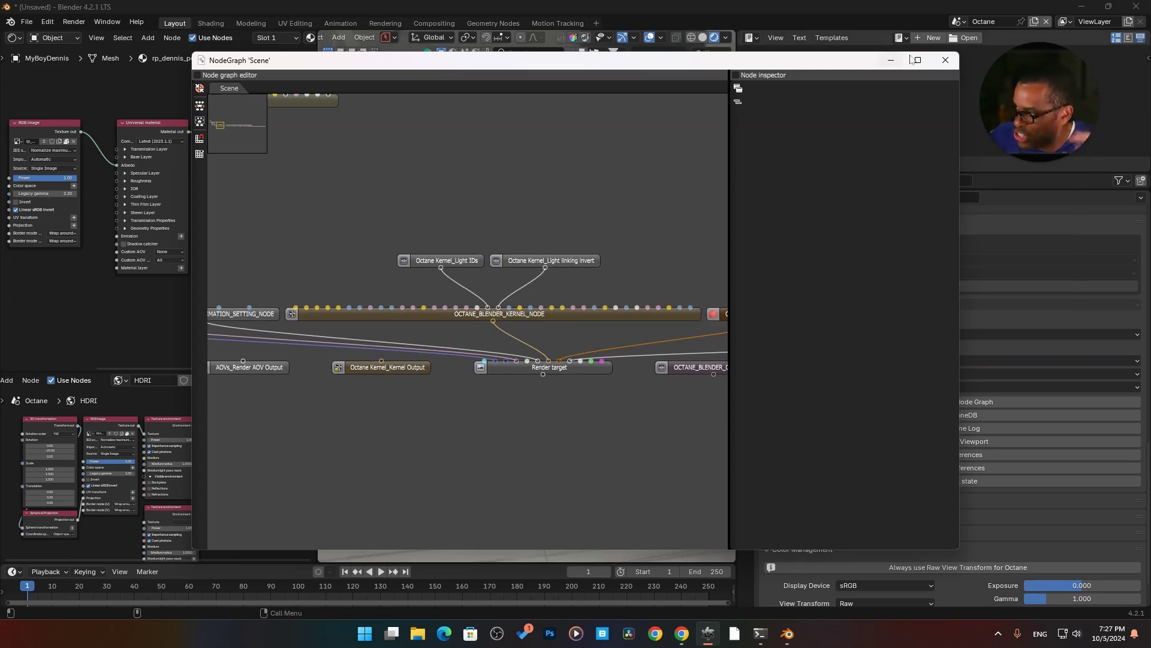
{"action": "left_click", "coordinate": [946, 61]}
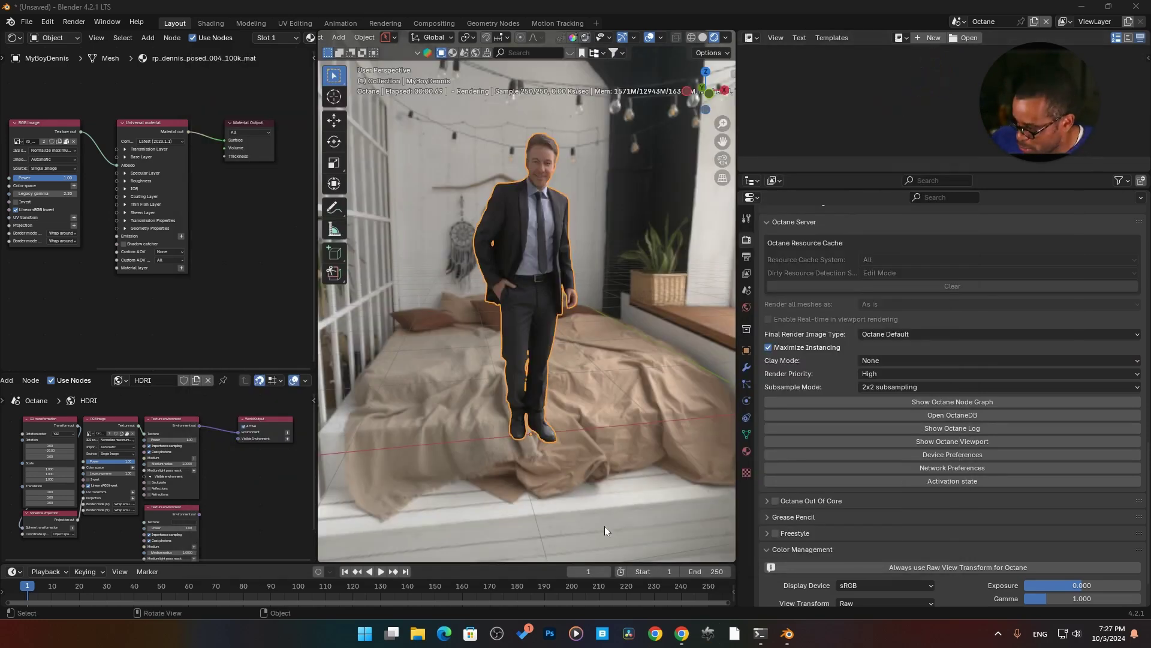
- Open Octane DB, reposition its window, and switch to the Live DB library
{"action": "left_click", "coordinate": [912, 415]}
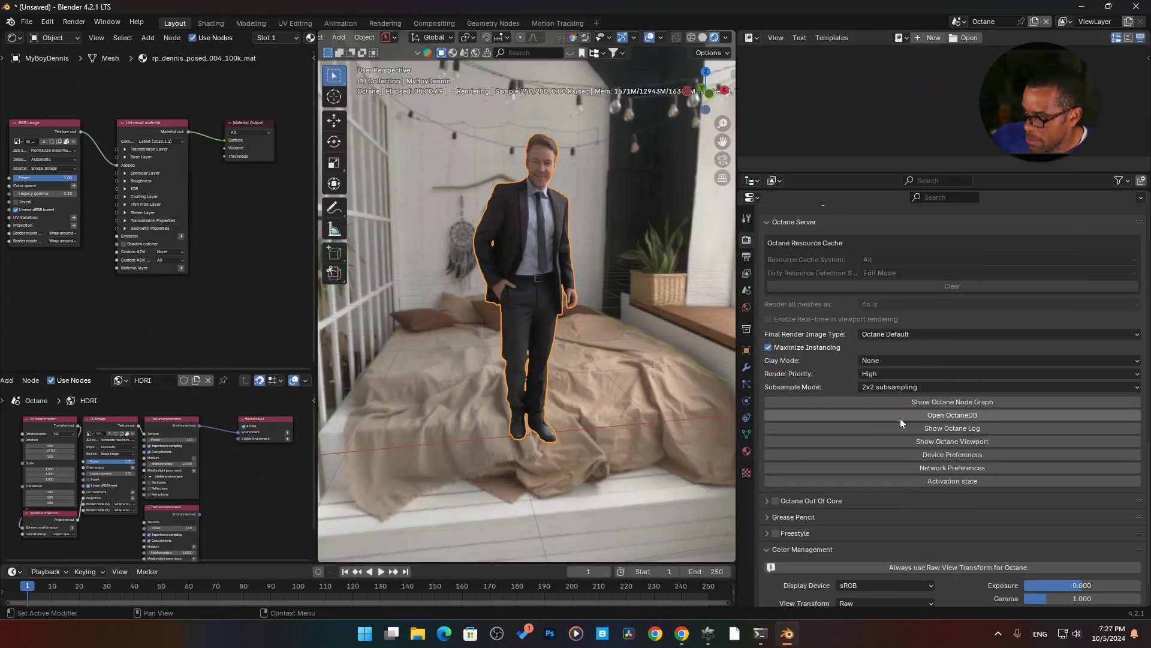
{"action": "left_click", "coordinate": [710, 634]}
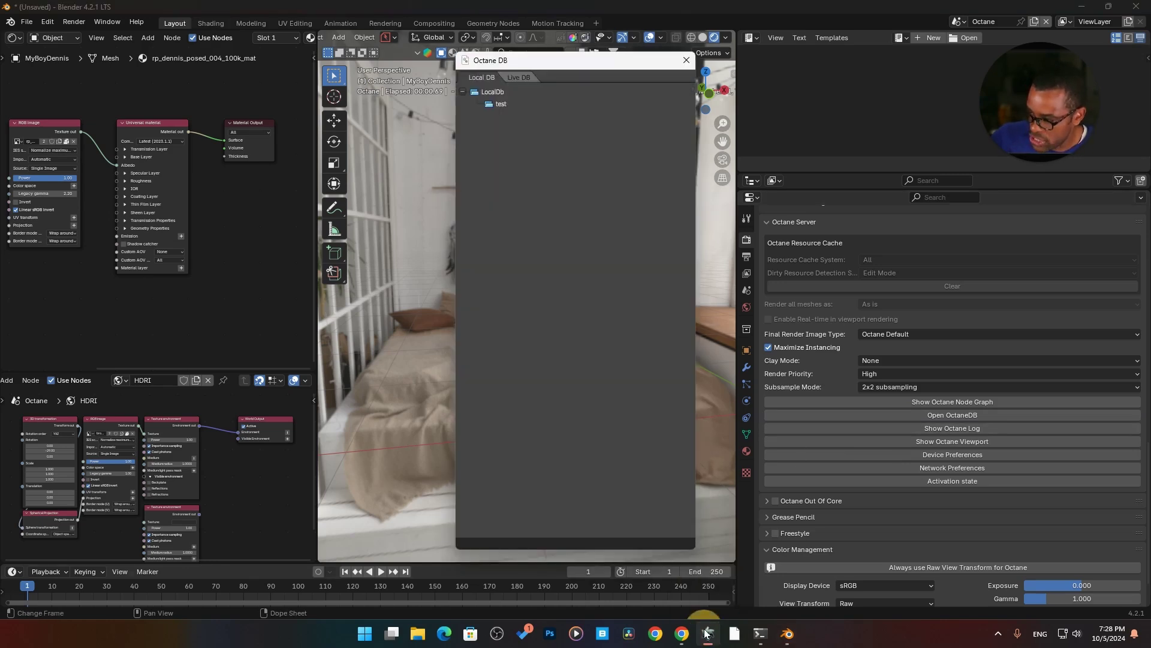
{"action": "left_click_drag", "start_coordinate": [541, 66], "coordinate": [499, 80]}
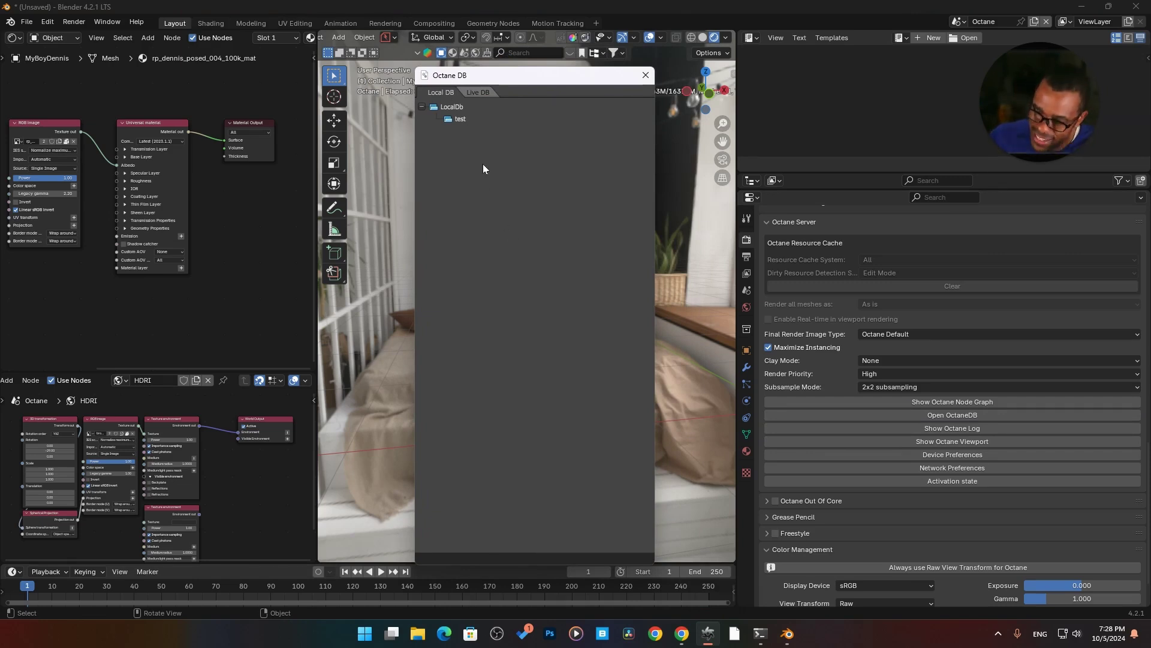
{"action": "left_click", "coordinate": [486, 92]}
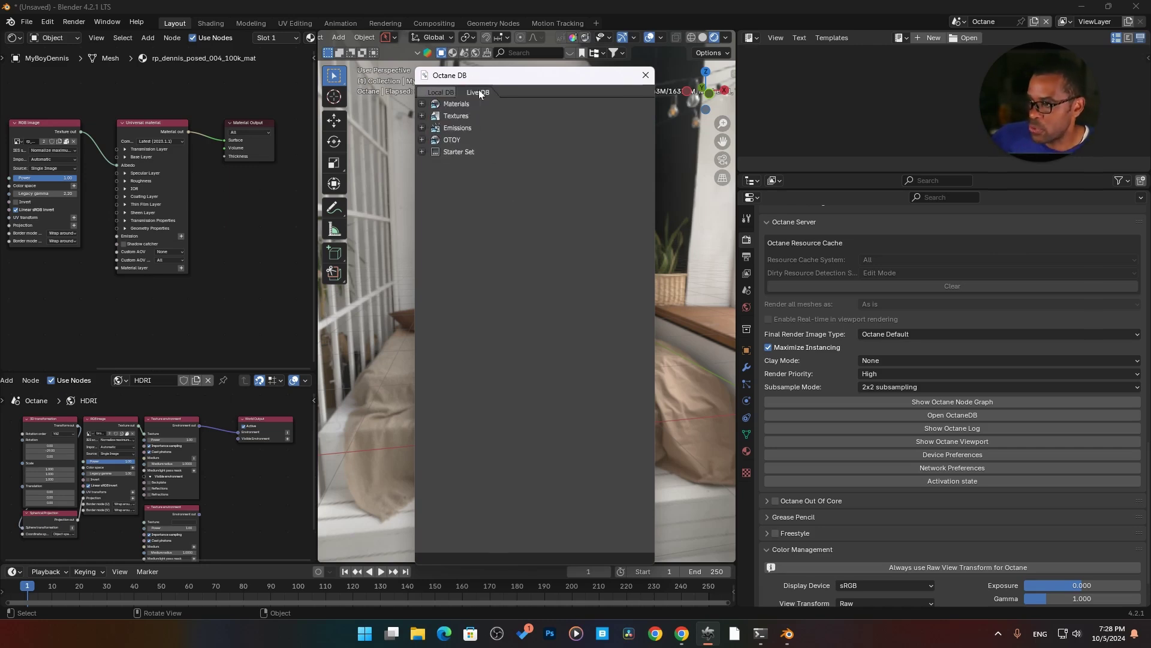
- Expand and collapse Starter Set and Special Effects, then close the Octane DB window
{"action": "left_click", "coordinate": [422, 152]}
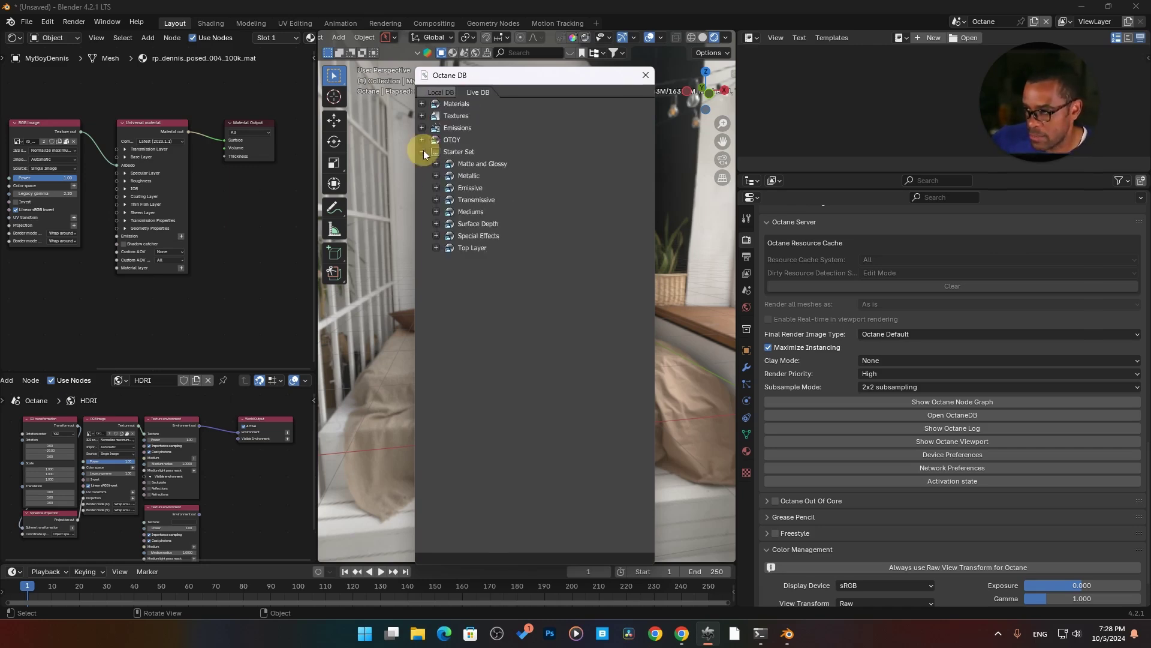
{"action": "left_click", "coordinate": [436, 236]}
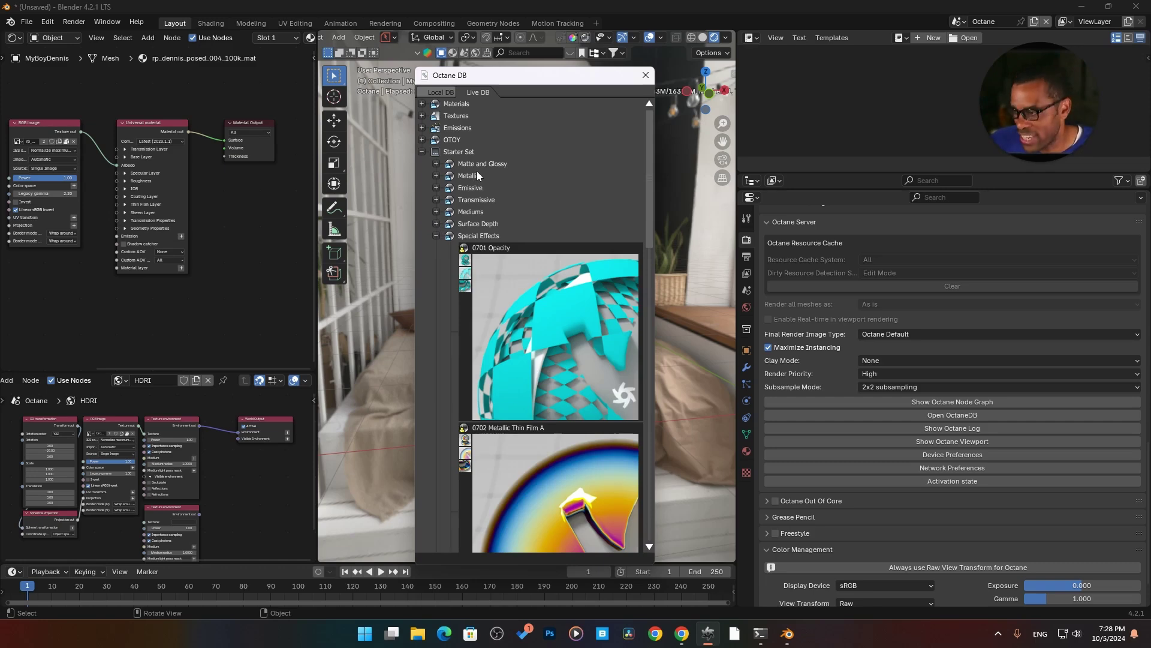
{"action": "scroll", "coordinate": [474, 240], "scroll_direction": "down", "scroll_amount": 3}
{"action": "scroll", "coordinate": [477, 251], "scroll_direction": "up", "scroll_amount": 3}
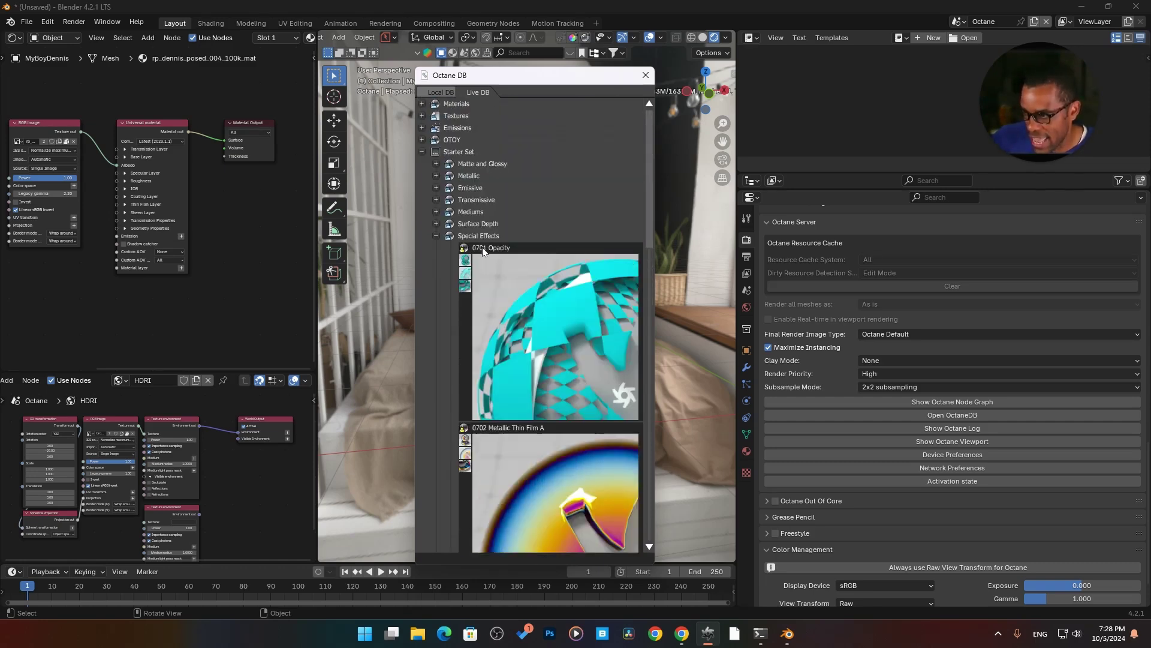
{"action": "left_click", "coordinate": [436, 236]}
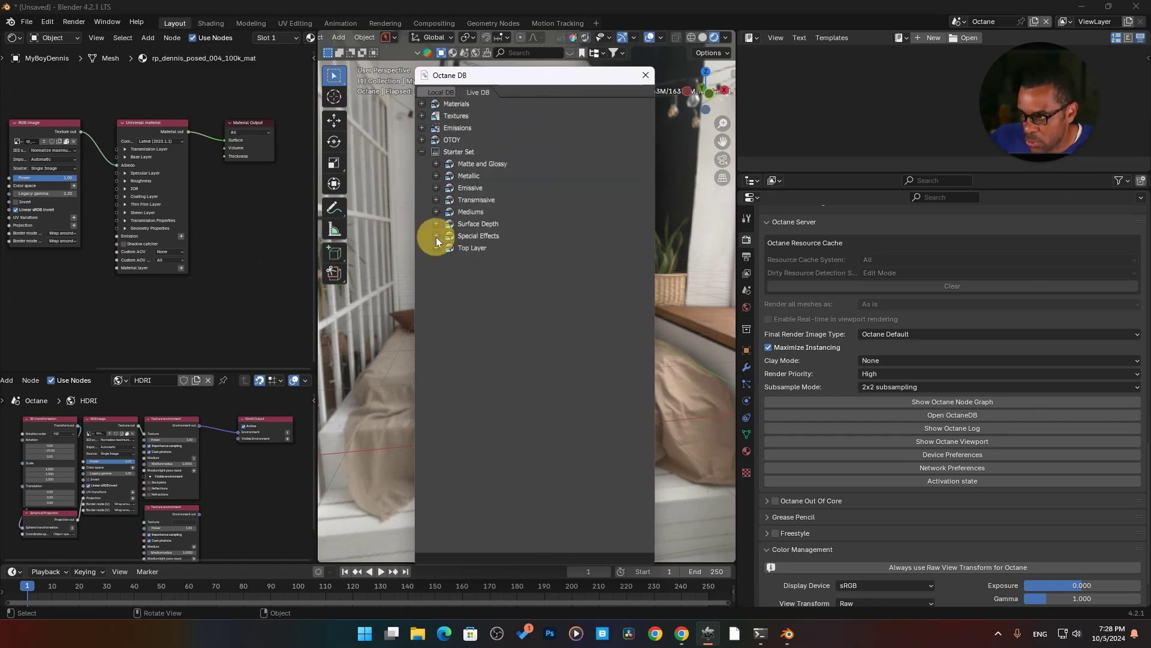
{"action": "left_click", "coordinate": [423, 151]}
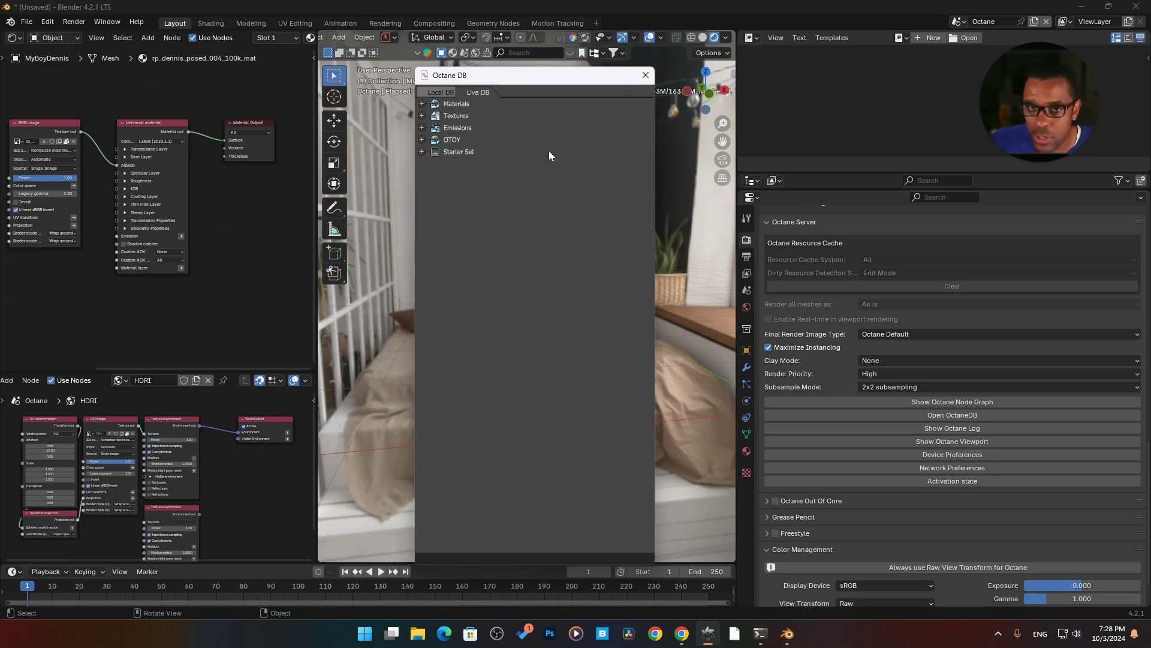
{"action": "left_click", "coordinate": [645, 75]}
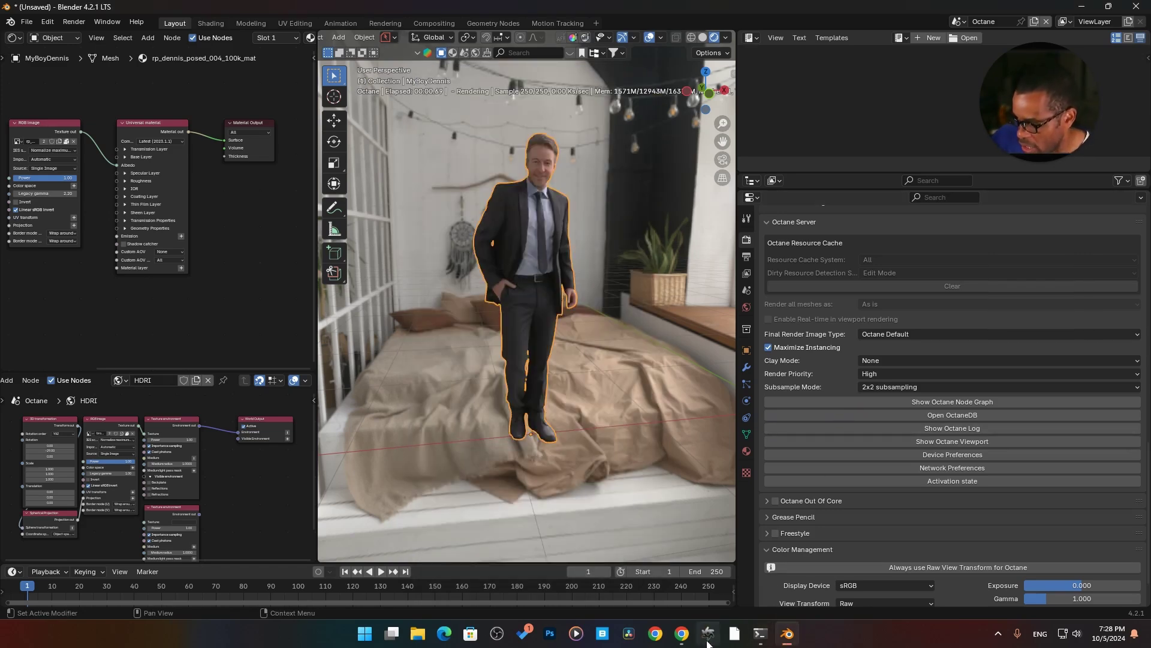
{"action": "scroll", "coordinate": [514, 391], "scroll_direction": "down", "scroll_amount": 8}
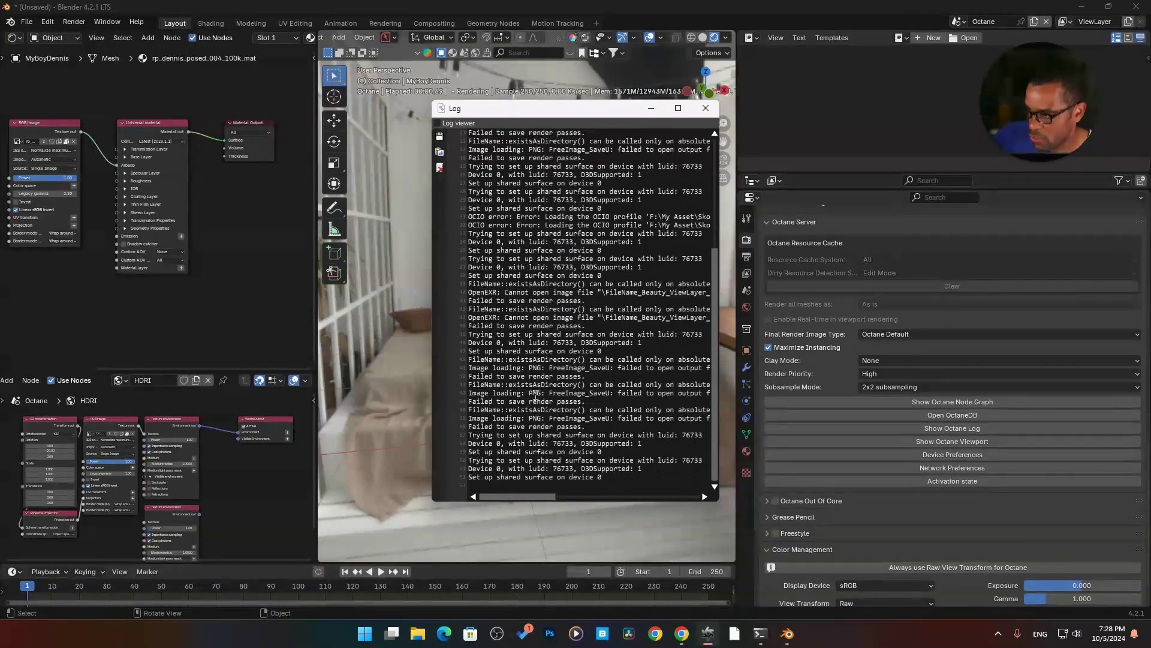
{"action": "scroll", "coordinate": [514, 391], "scroll_direction": "up", "scroll_amount": 10}
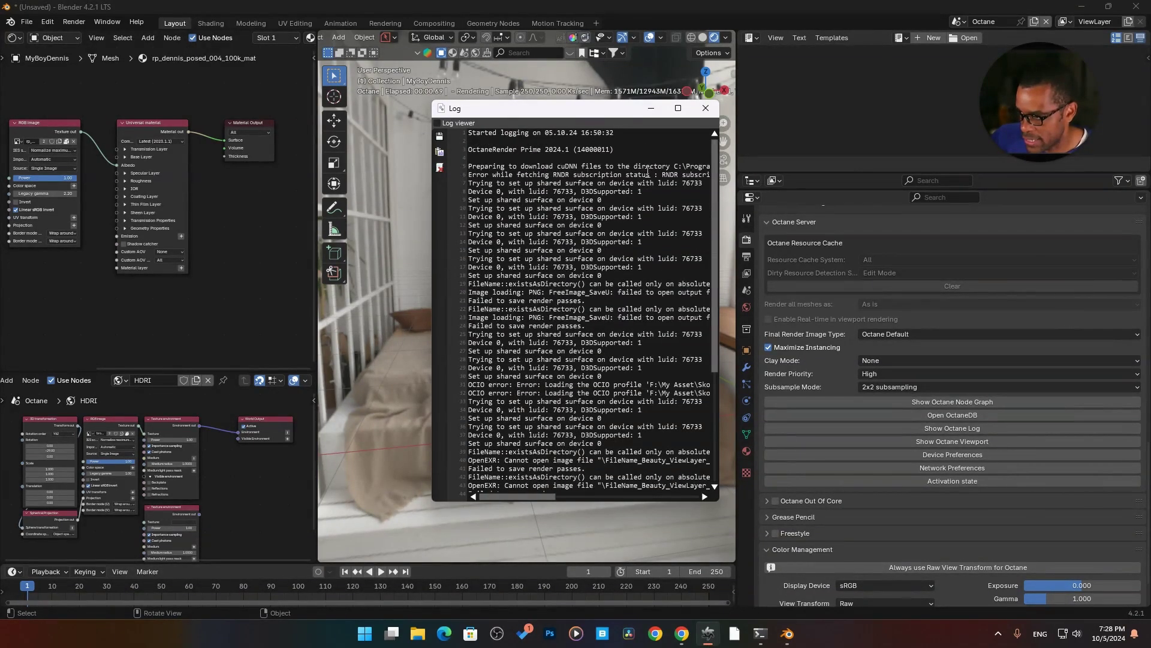
{"action": "left_click", "coordinate": [708, 108]}
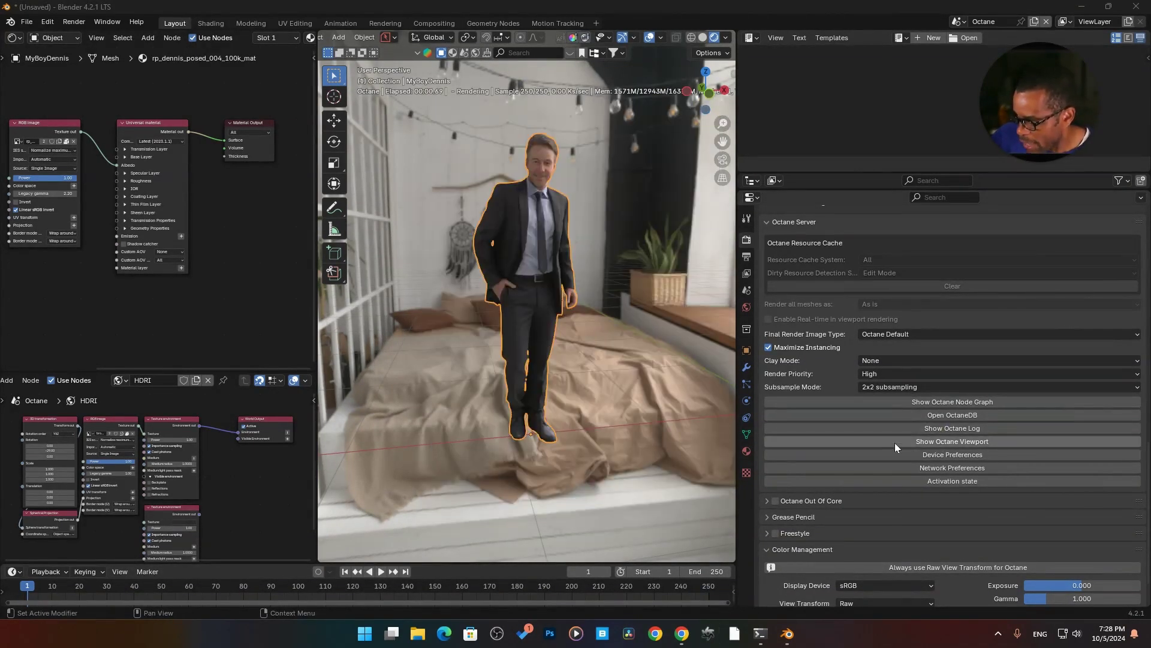
{"action": "left_click", "coordinate": [714, 640]}
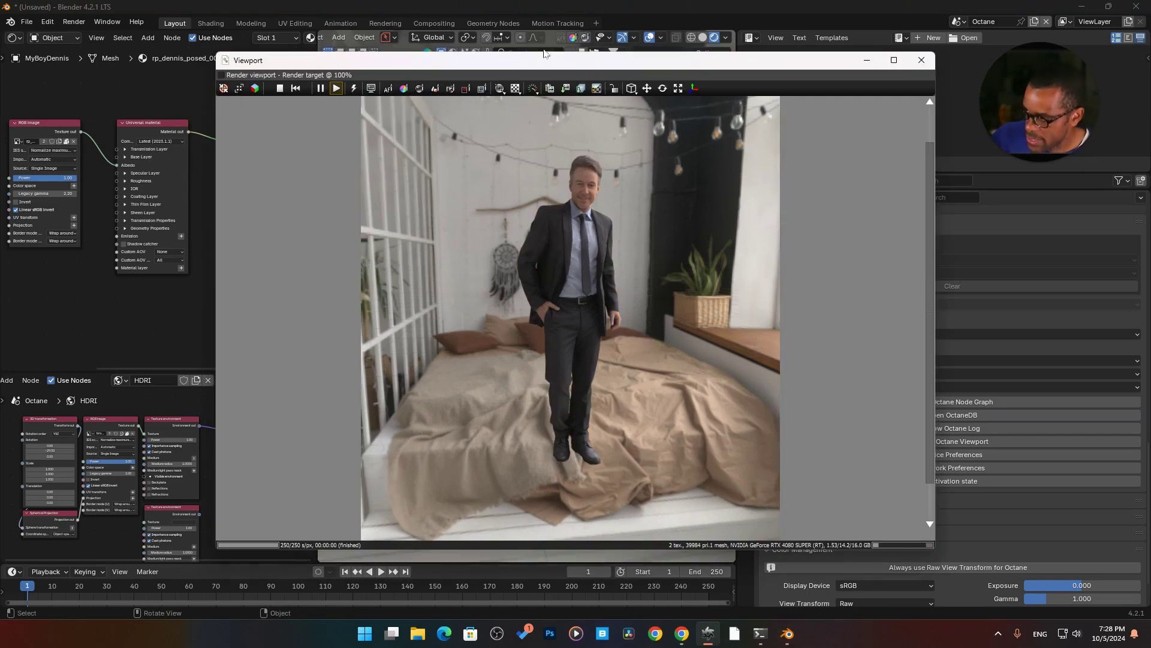
{"action": "left_click", "coordinate": [568, 64]}
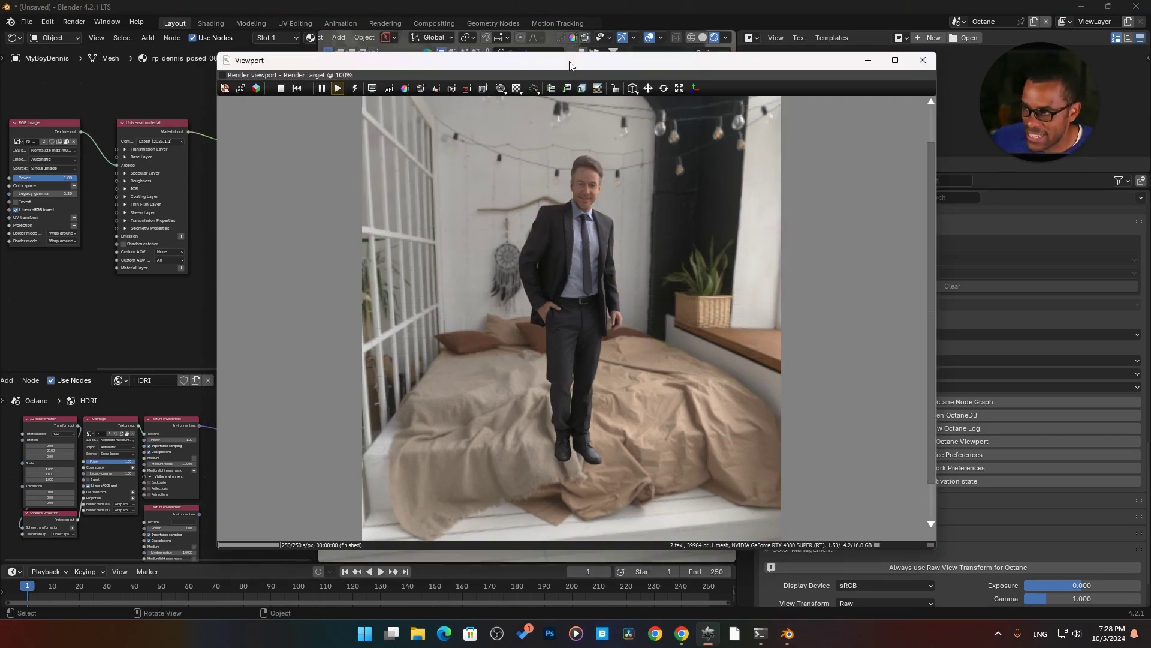
{"action": "left_click_drag", "start_coordinate": [594, 64], "coordinate": [437, 79]}
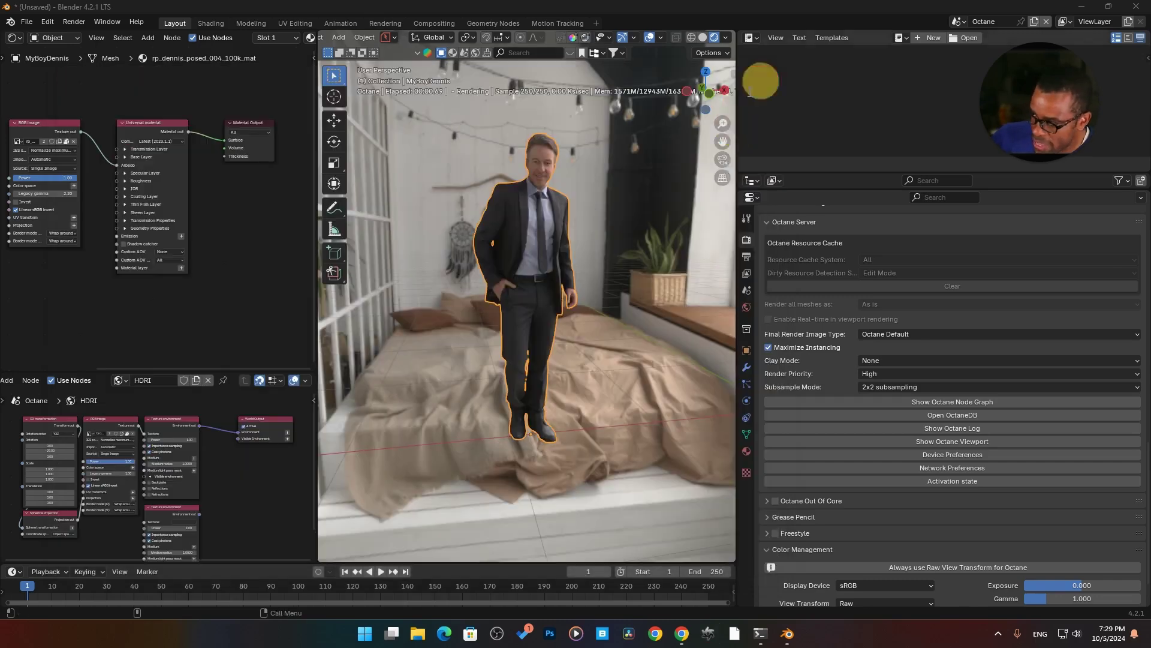
{"action": "left_click", "coordinate": [765, 77]}
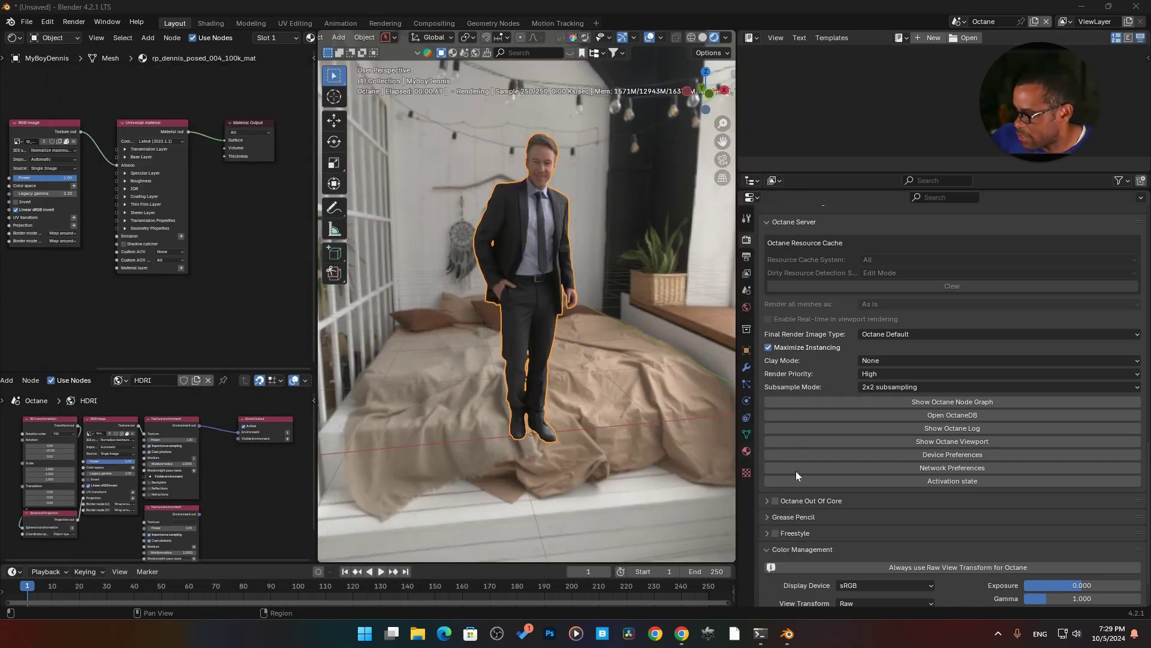
{"action": "left_click", "coordinate": [952, 457]}
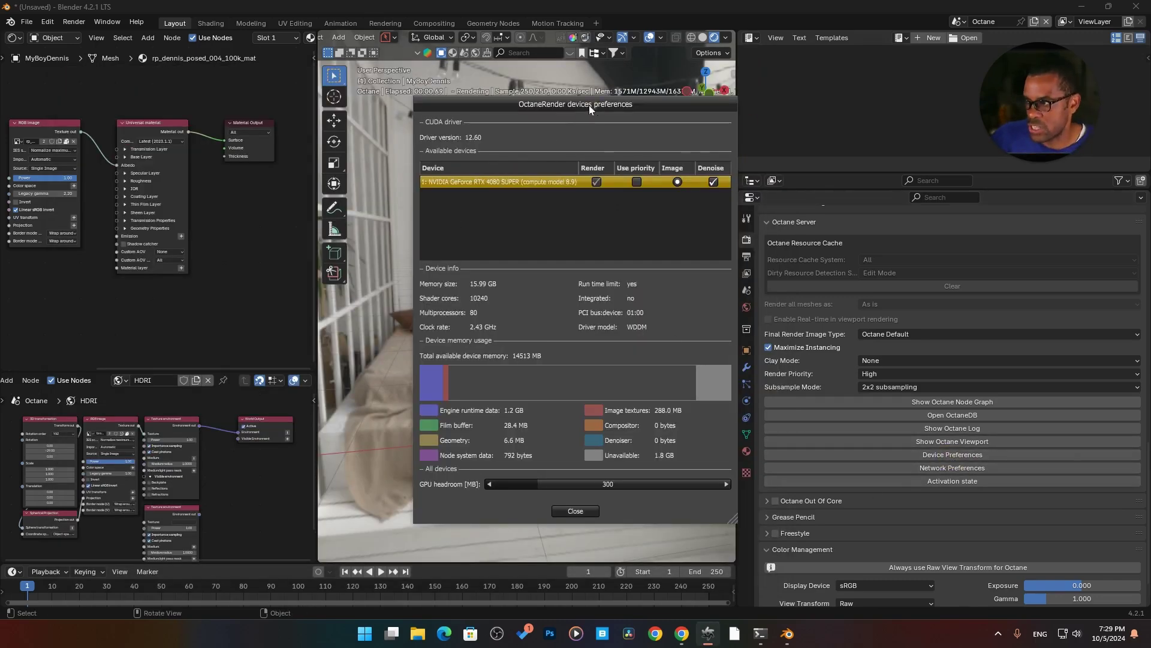
{"action": "left_click_drag", "start_coordinate": [588, 106], "coordinate": [413, 125]}
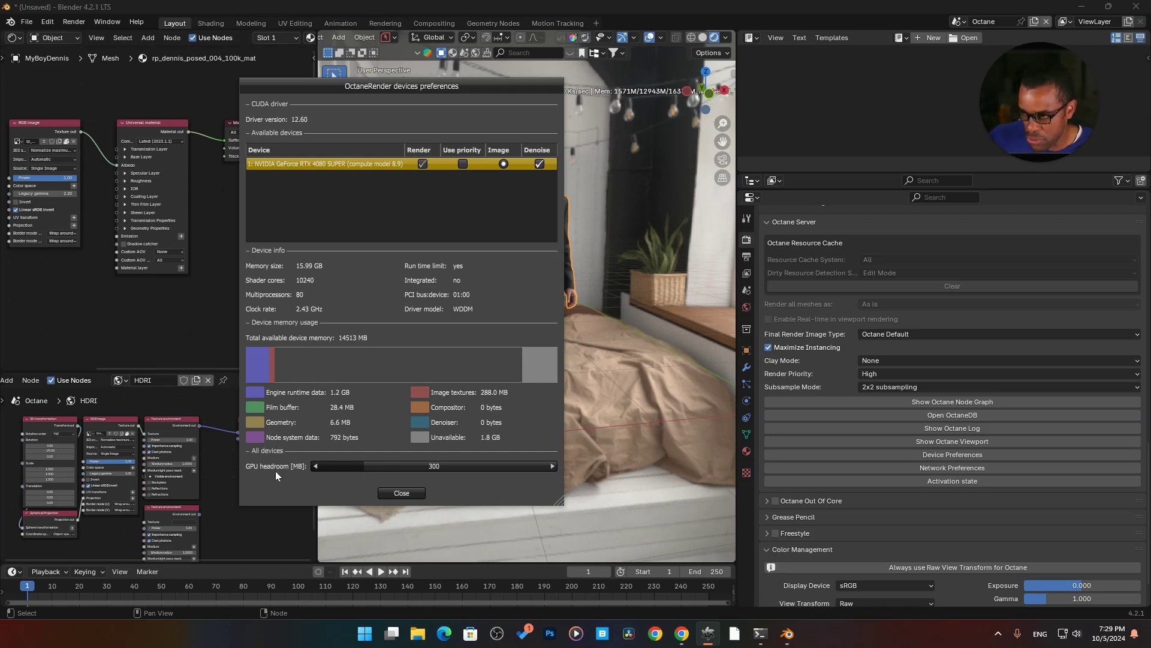
{"action": "left_click", "coordinate": [401, 492]}
{"action": "left_click", "coordinate": [960, 454]}
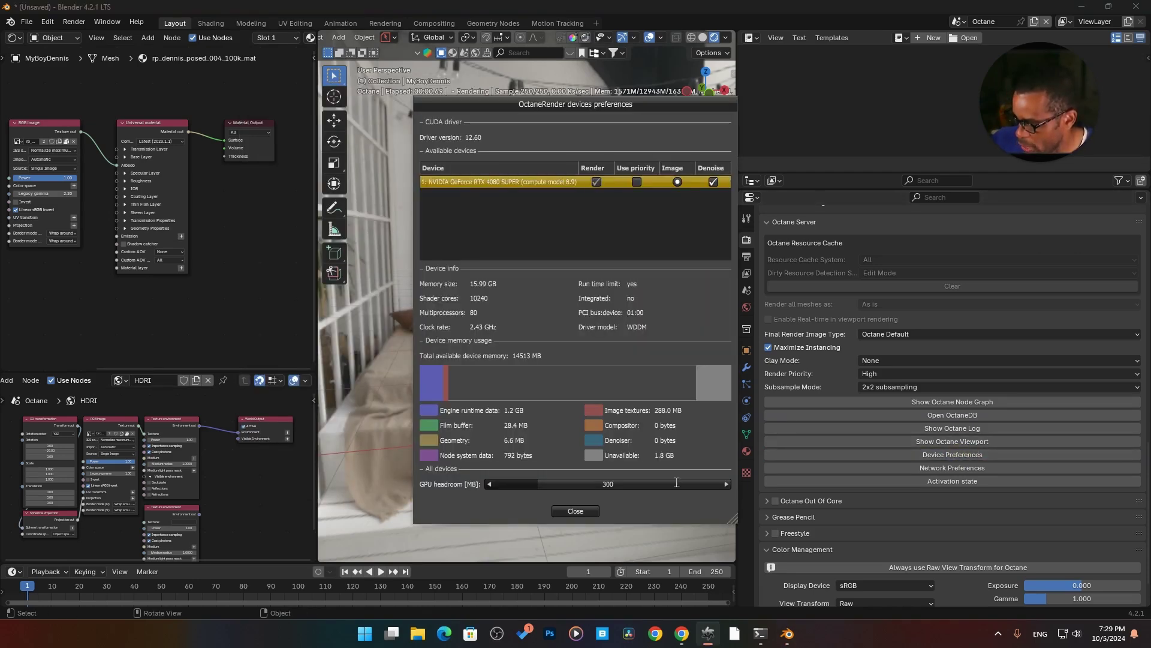
{"action": "left_click", "coordinate": [899, 468]}
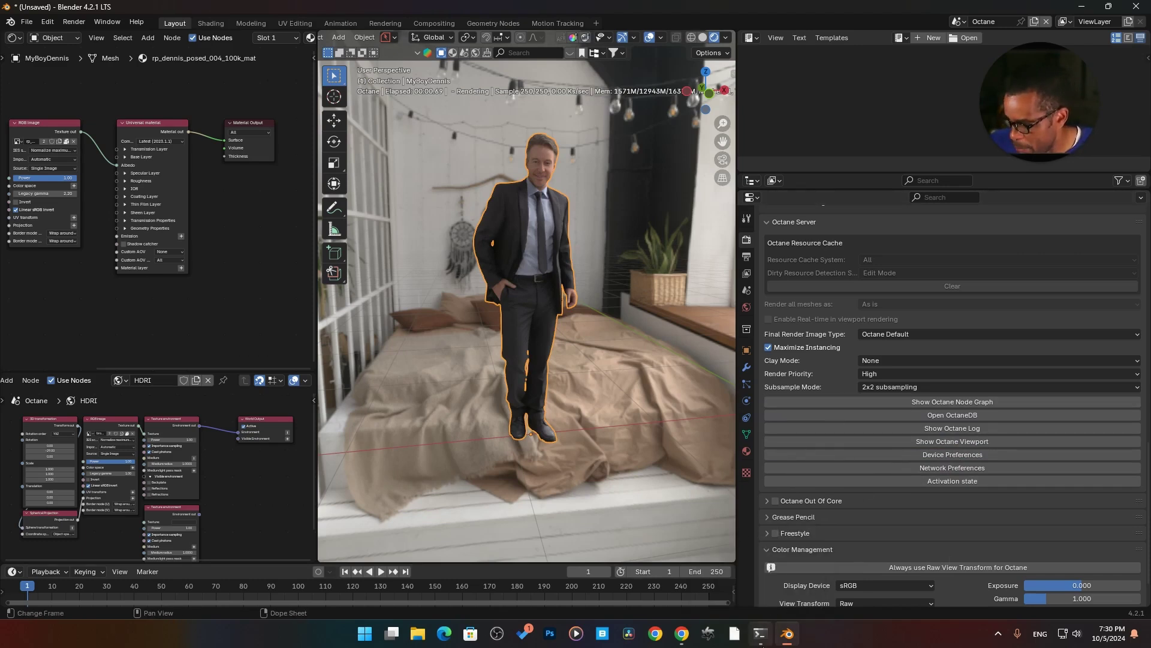
{"action": "left_click", "coordinate": [879, 480]}
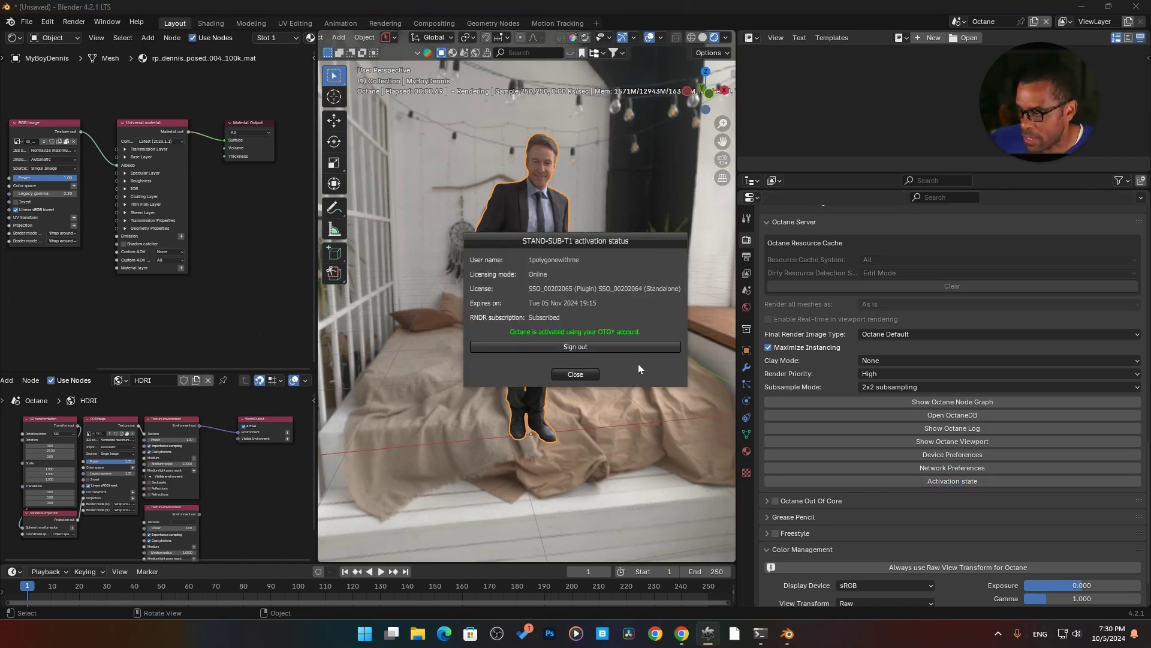
{"action": "left_click", "coordinate": [569, 375]}
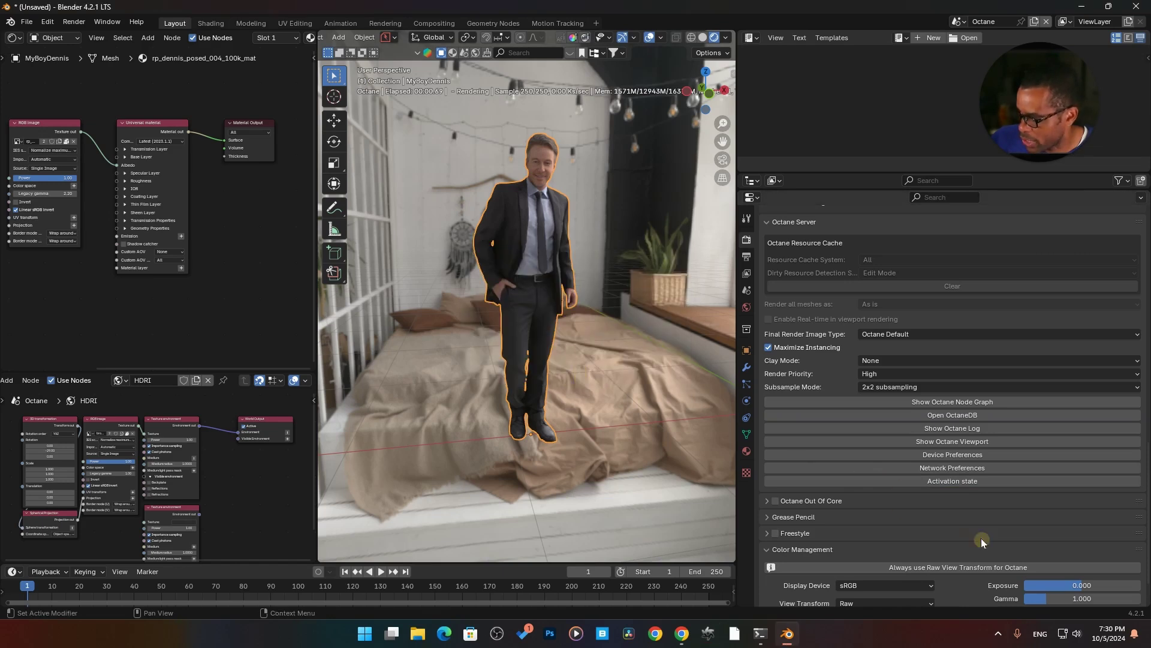
{"action": "scroll", "coordinate": [776, 455], "scroll_direction": "down", "scroll_amount": 2}
{"action": "left_click", "coordinate": [765, 451]}
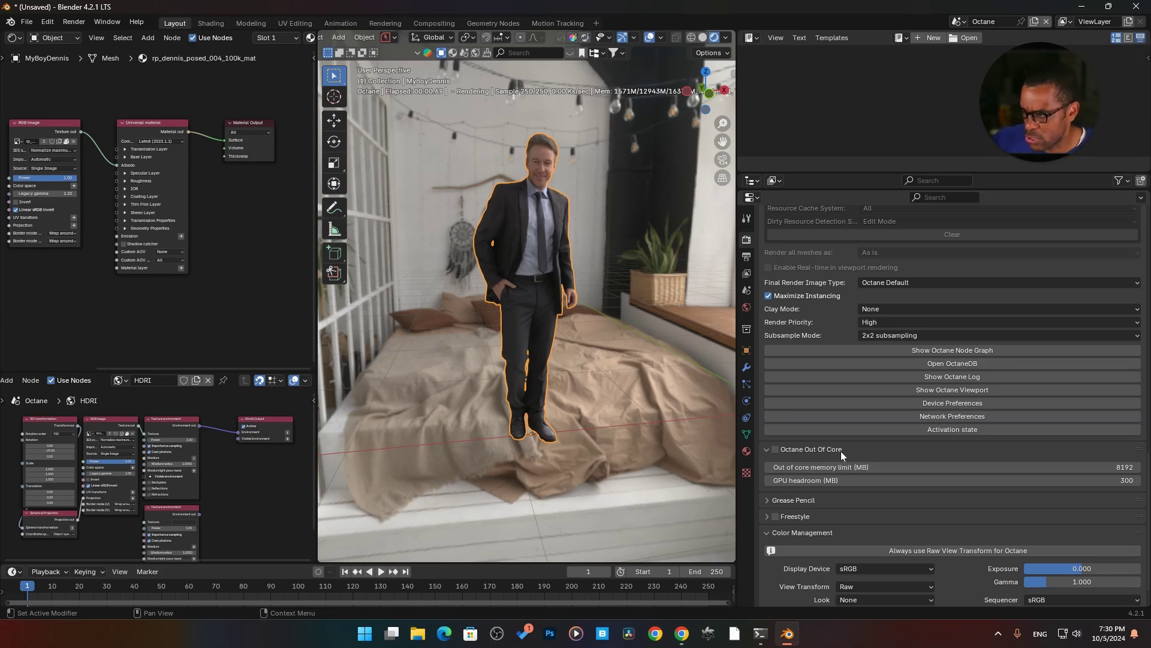
{"action": "left_click", "coordinate": [768, 449]}
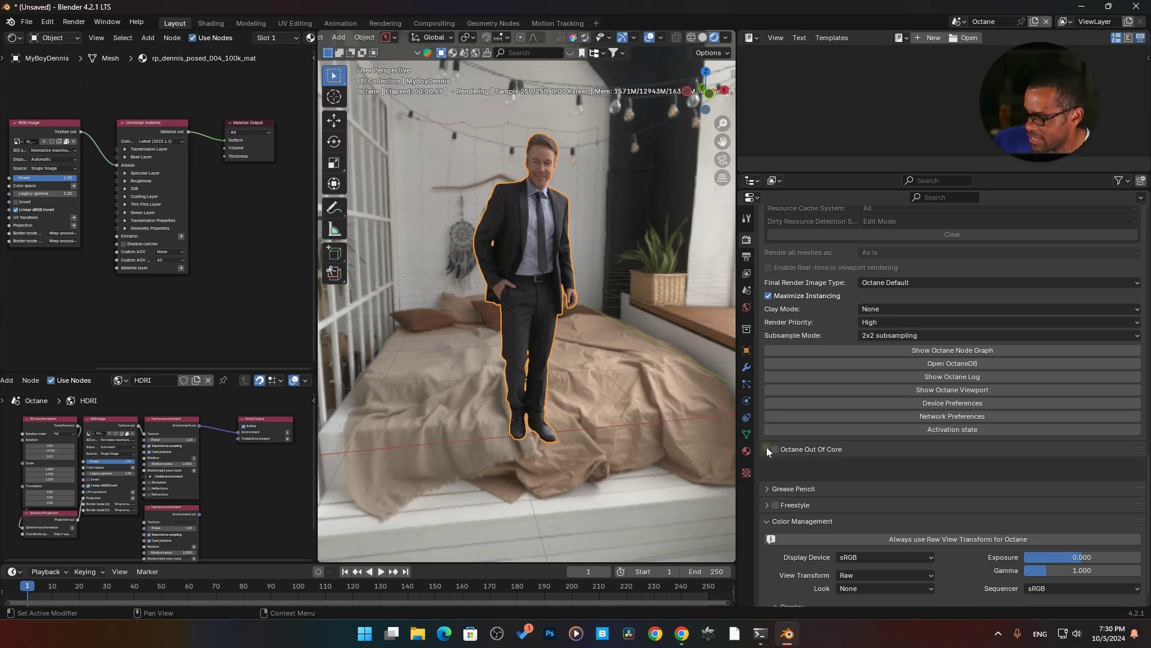
{"action": "left_click", "coordinate": [767, 465]}
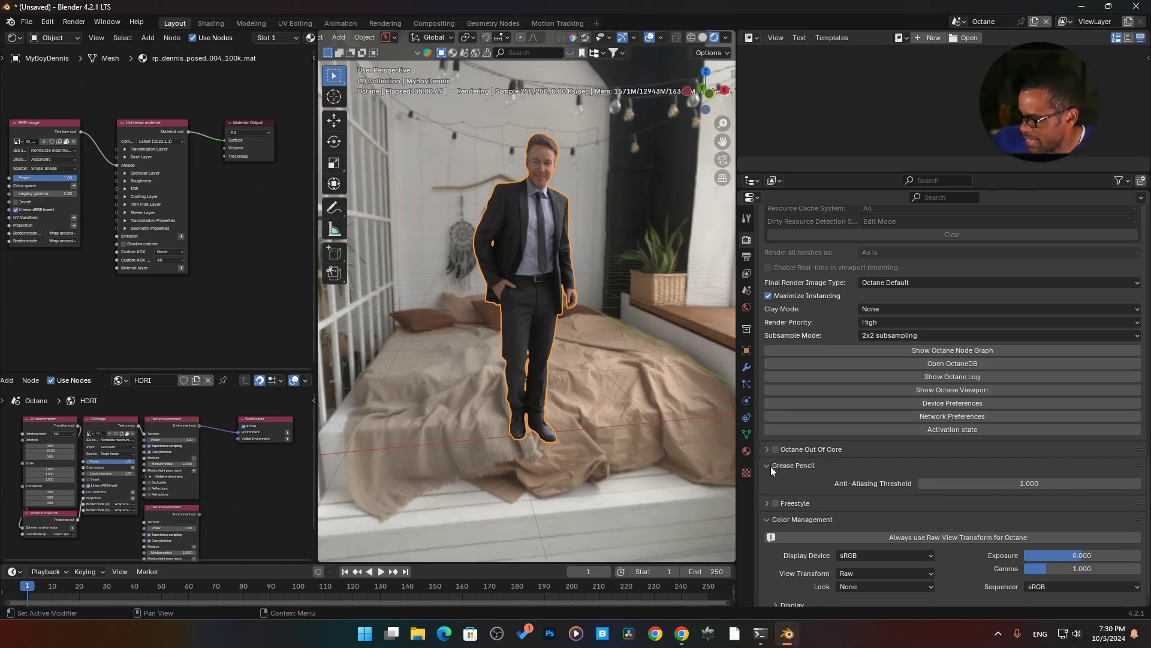
{"action": "left_click", "coordinate": [773, 466]}
{"action": "left_click", "coordinate": [768, 483]}
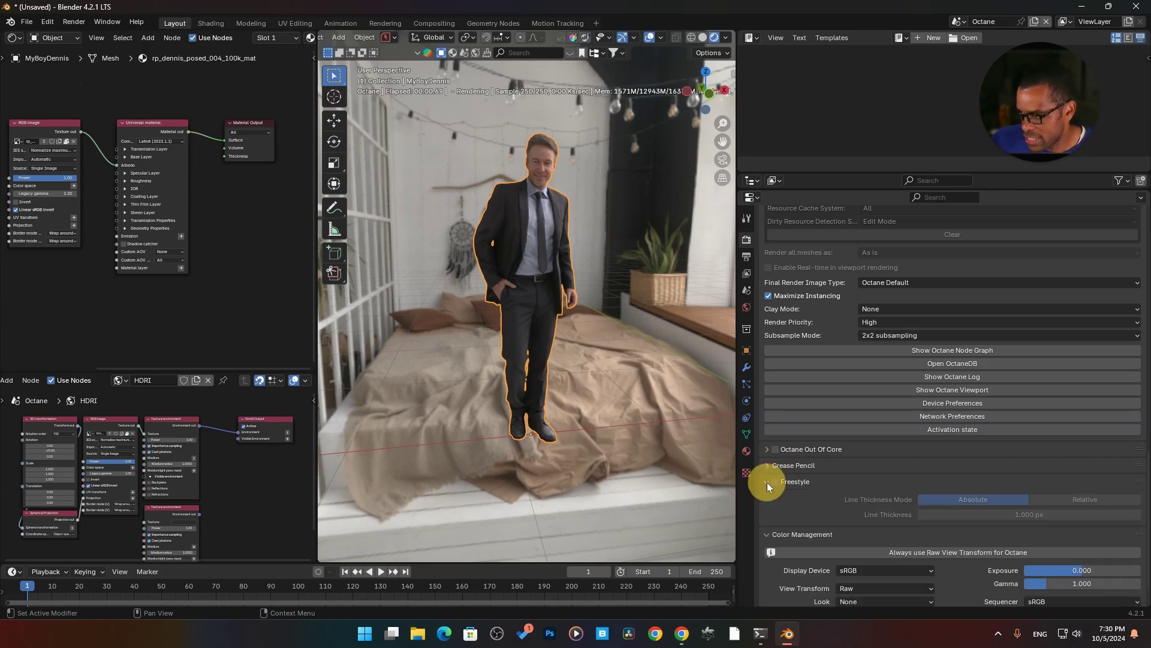
{"action": "left_click", "coordinate": [767, 482]}
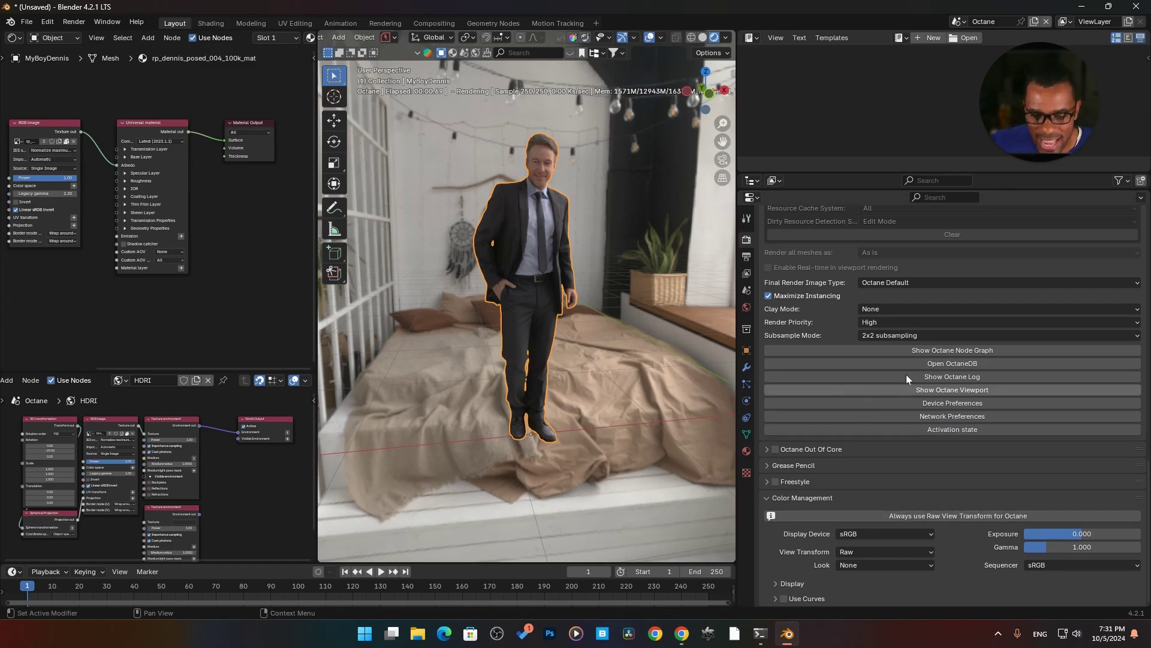
- Scroll Render Properties back up to the kernel Presets and Quality settings
{"action": "scroll", "coordinate": [916, 476], "scroll_direction": "up", "scroll_amount": 10}
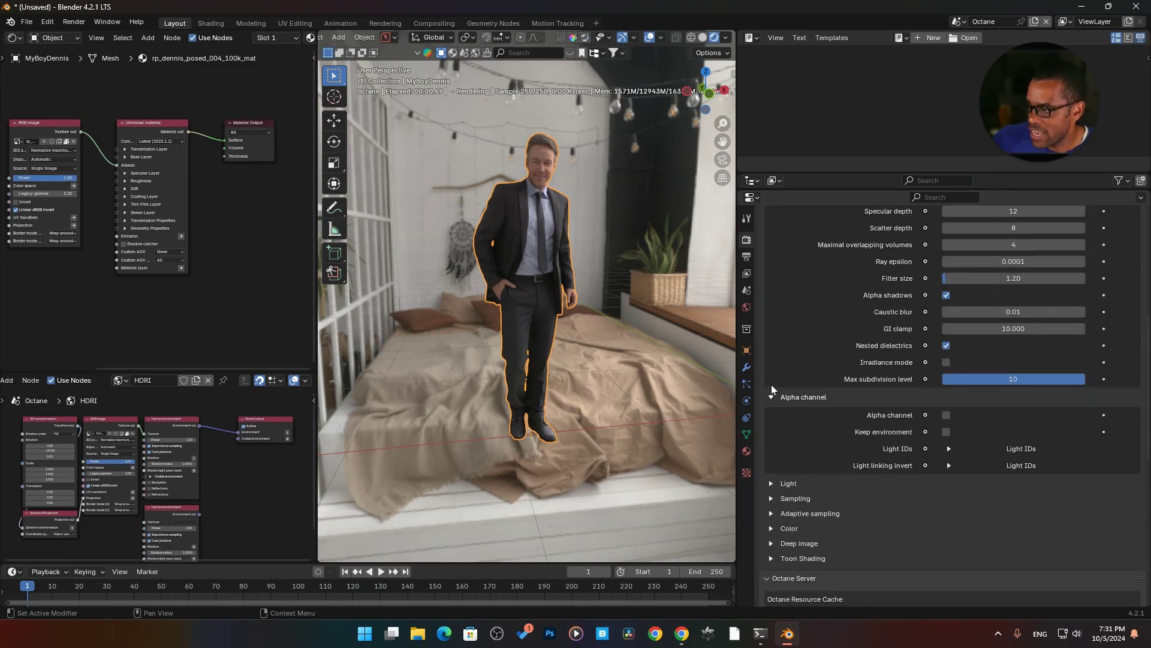
{"action": "scroll", "coordinate": [848, 450], "scroll_direction": "up", "scroll_amount": 10}
{"action": "scroll", "coordinate": [857, 445], "scroll_direction": "down", "scroll_amount": 4}
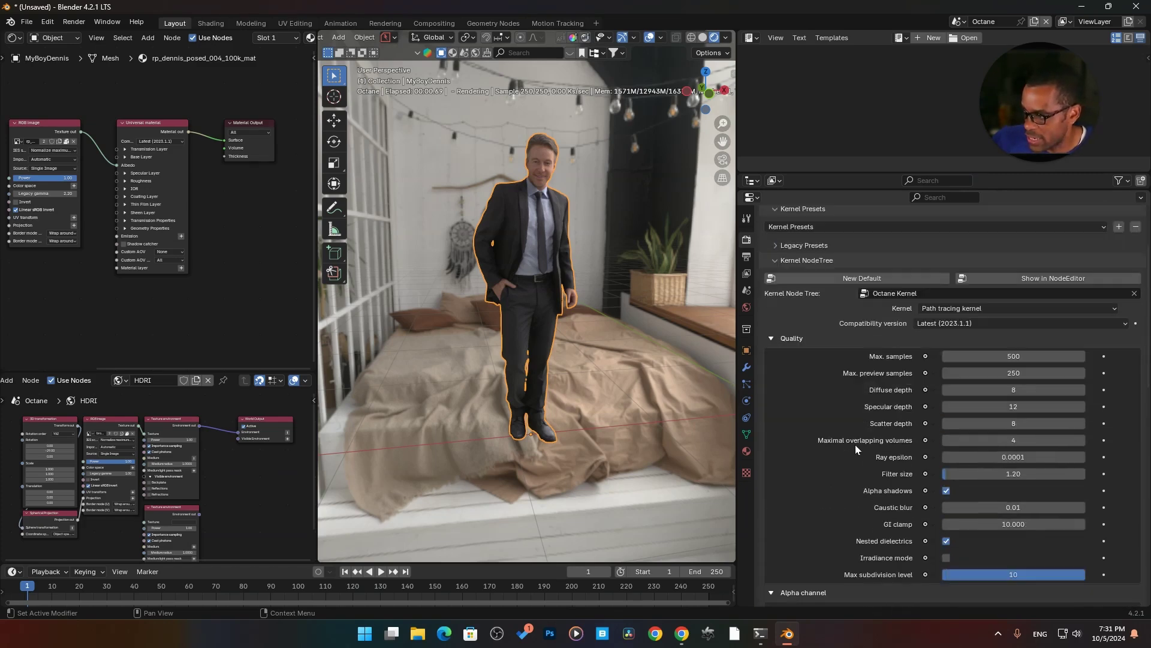